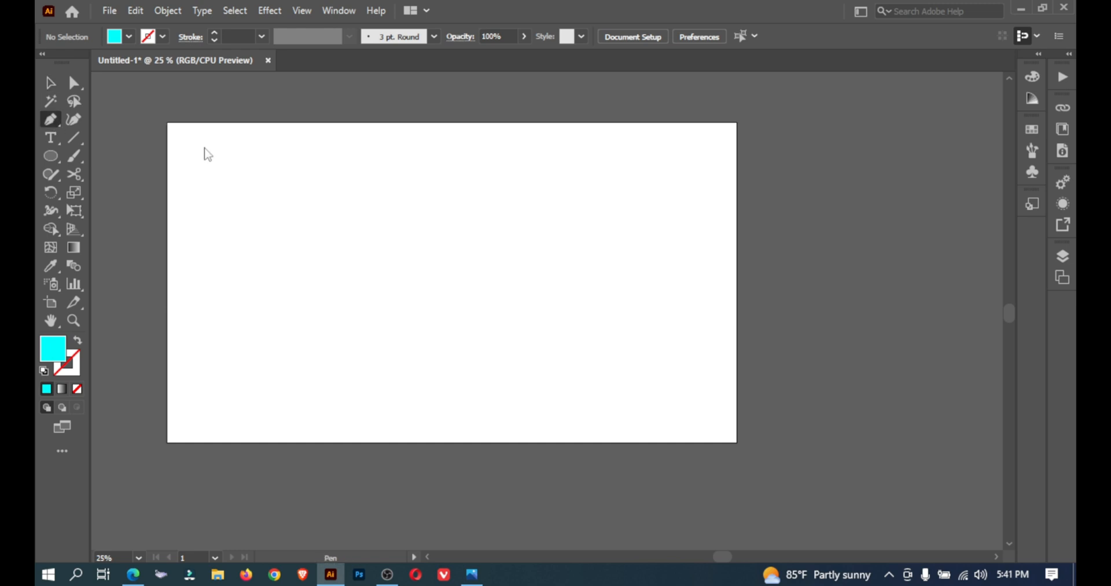
- Draw a closed triangle with the Pen tool, about 265 px wide and 563 px high, with a vertical right edge
{"action": "left_click", "coordinate": [438, 196]}
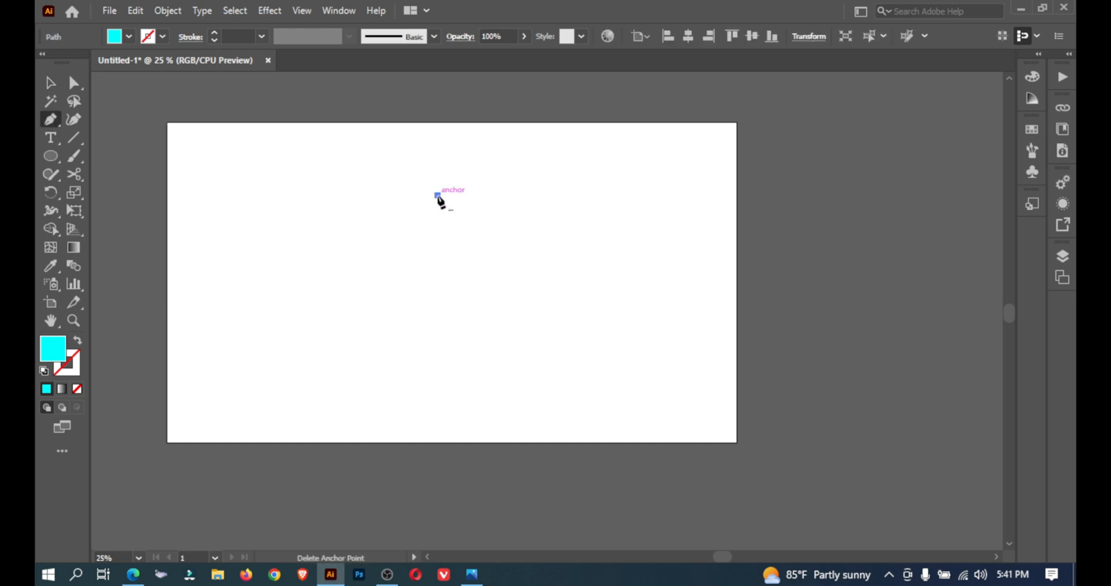
{"action": "left_click", "coordinate": [360, 229]}
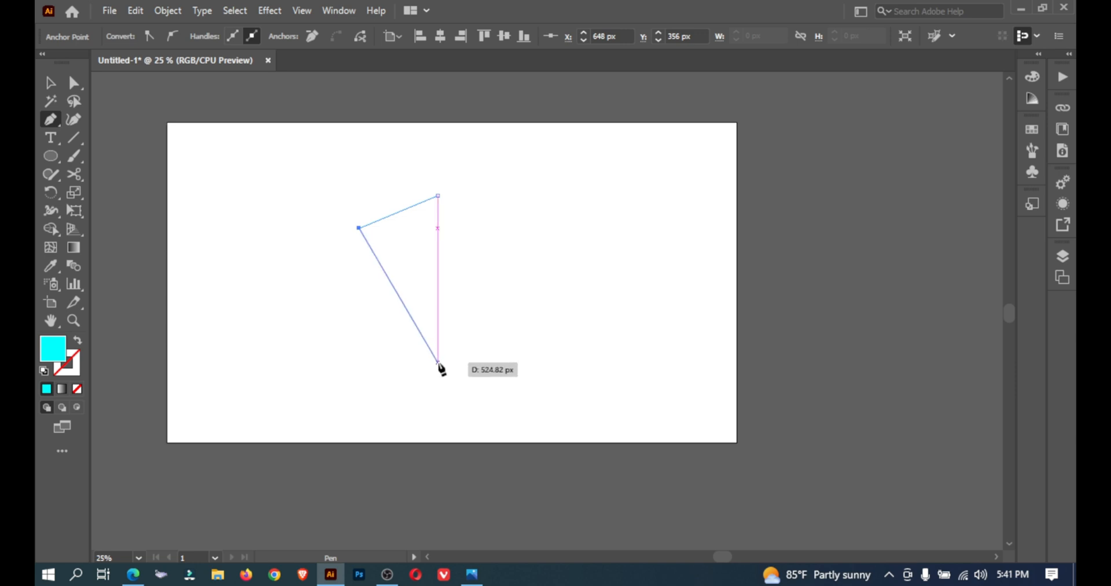
{"action": "left_click", "coordinate": [438, 362]}
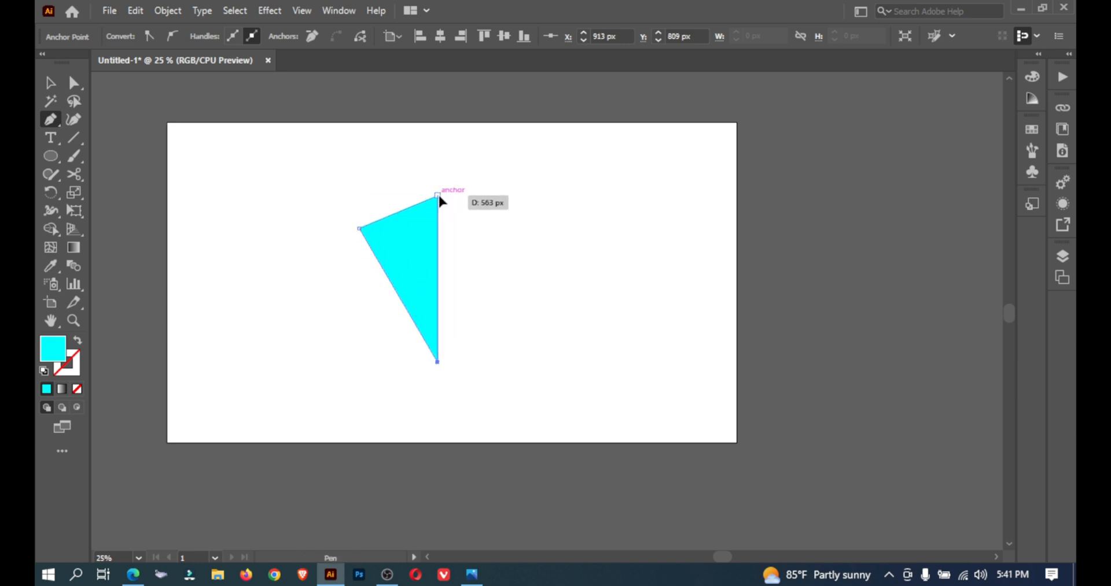
{"action": "left_click", "coordinate": [438, 197]}
- Remove the triangle's fill and give it a 1 pt black stroke
{"action": "left_click", "coordinate": [51, 84]}
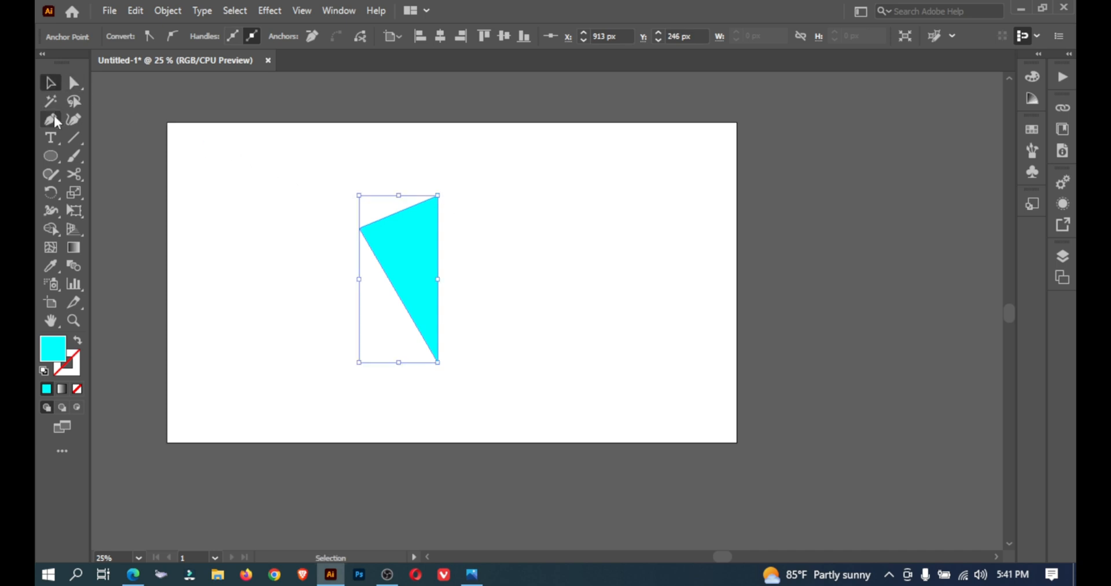
{"action": "left_click", "coordinate": [52, 117]}
{"action": "left_click", "coordinate": [51, 87]}
{"action": "left_click", "coordinate": [404, 230]}
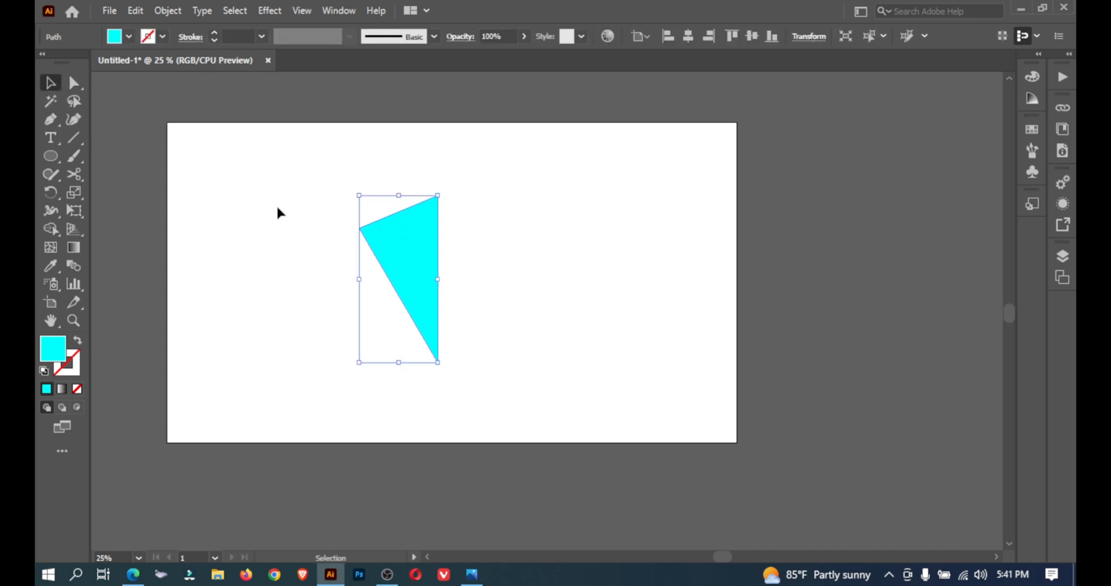
{"action": "left_click", "coordinate": [129, 37]}
{"action": "left_click", "coordinate": [50, 63]}
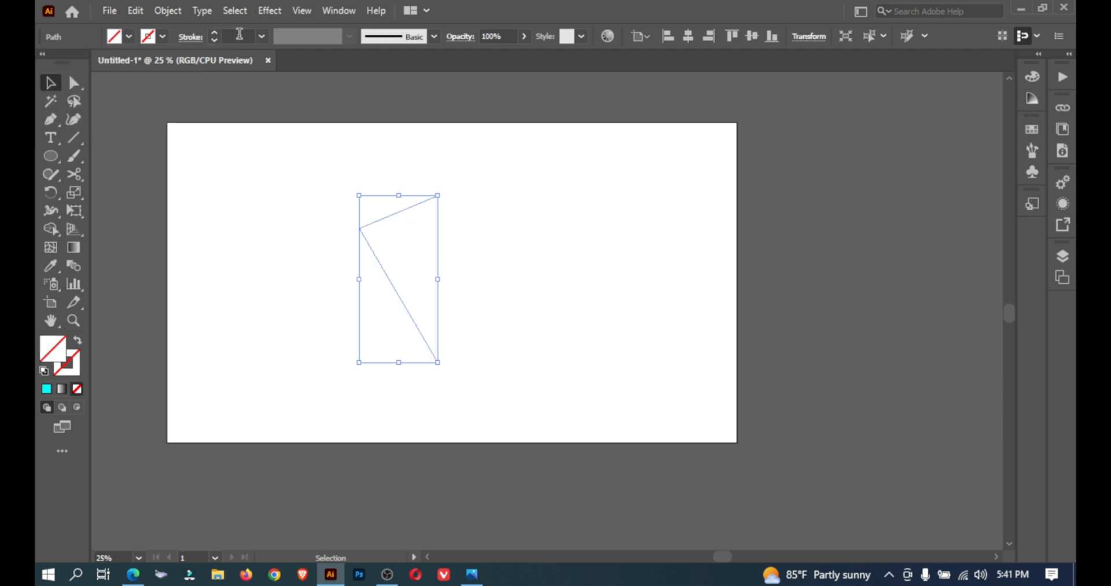
{"action": "left_click", "coordinate": [246, 35]}
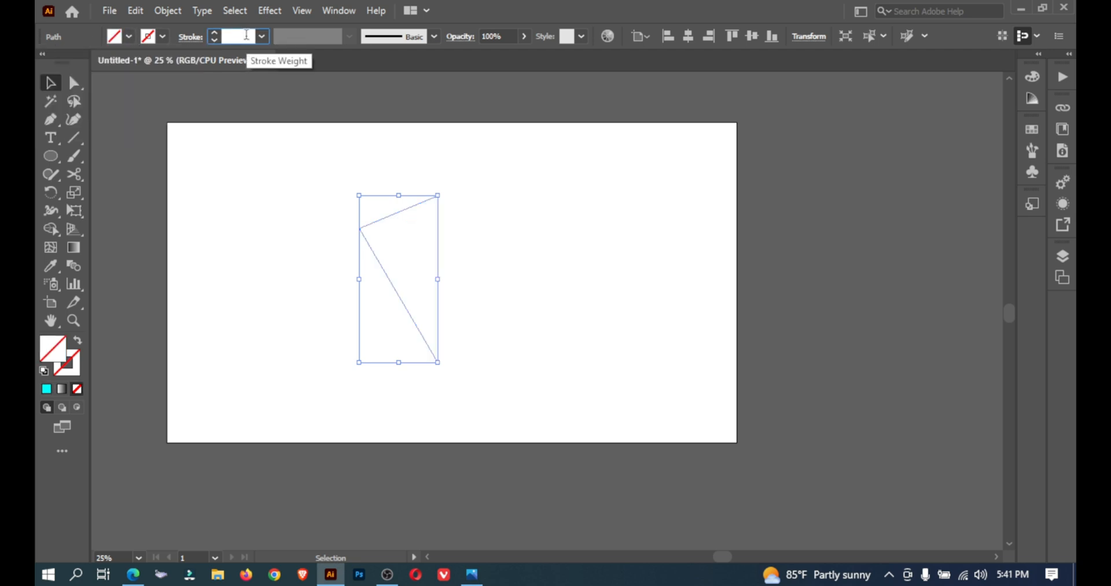
{"action": "type", "text": "0.25"}
{"action": "key", "text": "Return"}
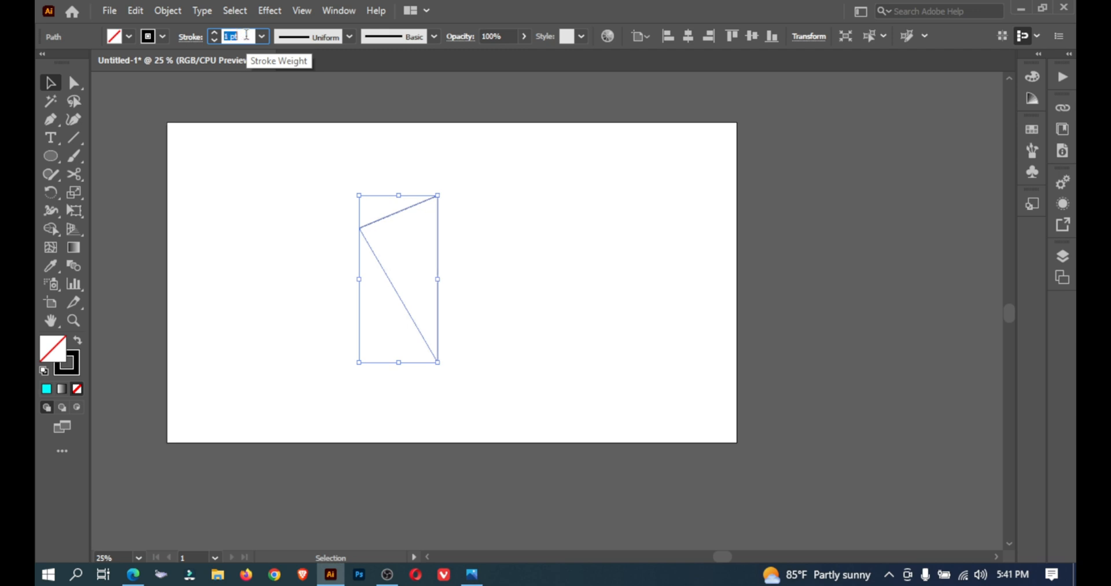
{"action": "left_click", "coordinate": [138, 154]}
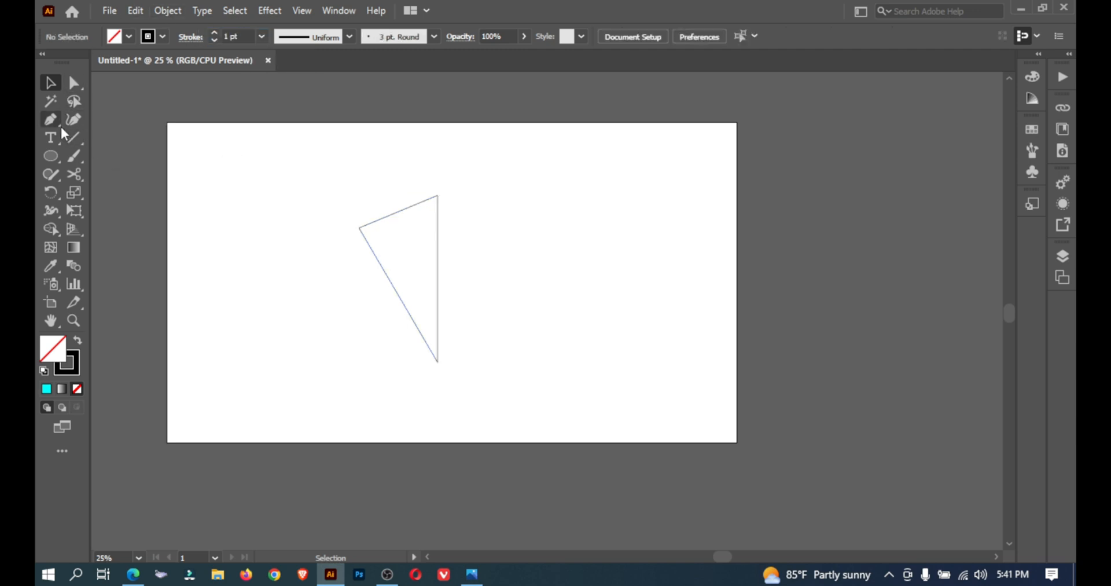
- Curve the triangle's upper edge inward and its lower-left edge outward with the Anchor Point tool to form half a shield
{"action": "left_click", "coordinate": [407, 208]}
{"action": "left_click_drag", "start_coordinate": [50, 117], "coordinate": [117, 172]}
{"action": "left_click", "coordinate": [461, 212], "text": "ctrl"}
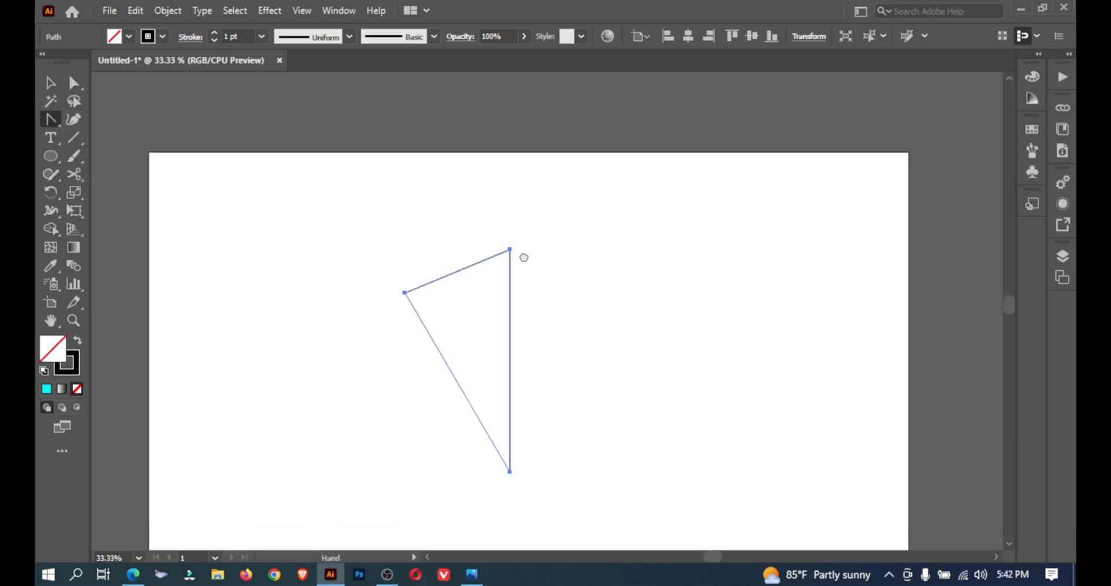
{"action": "left_click", "coordinate": [521, 256], "text": "ctrl"}
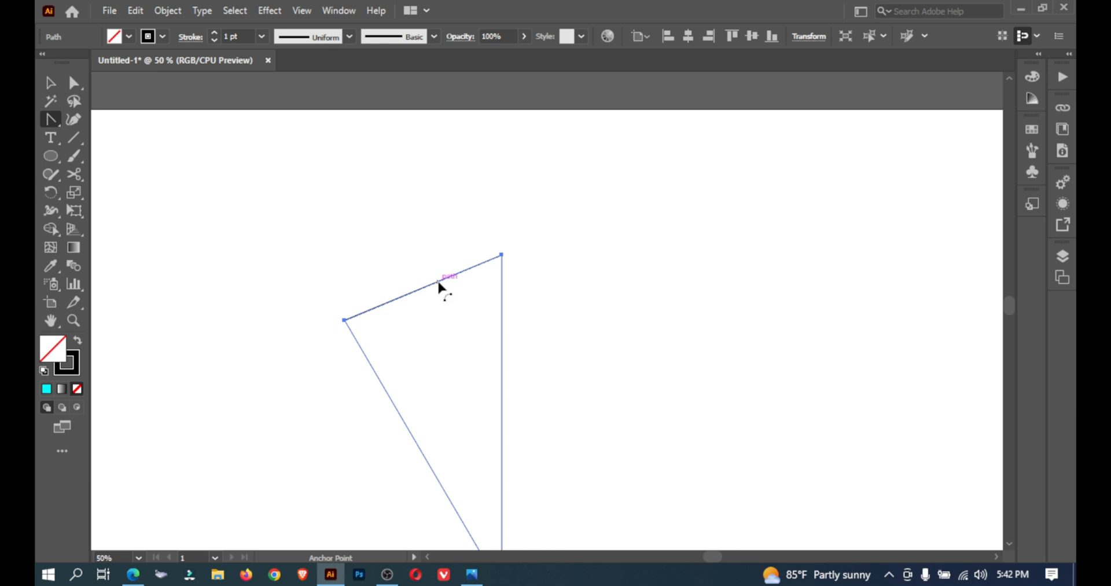
{"action": "left_click_drag", "start_coordinate": [451, 295], "coordinate": [450, 300]}
{"action": "left_click_drag", "start_coordinate": [548, 303], "coordinate": [582, 101]}
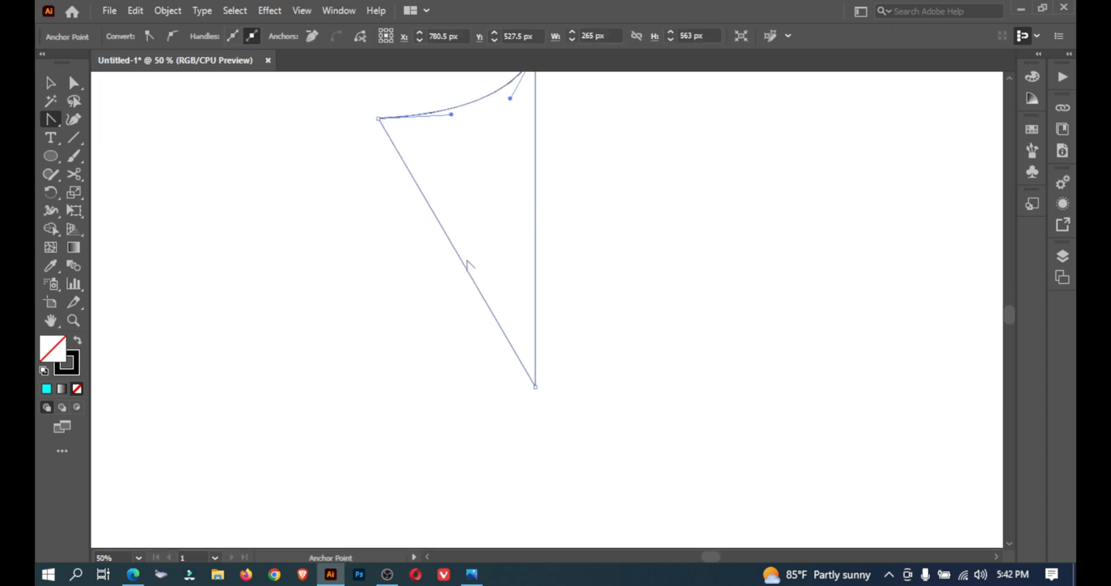
{"action": "left_click_drag", "start_coordinate": [463, 268], "coordinate": [434, 287]}
{"action": "scroll", "coordinate": [469, 255], "scroll_direction": "up", "scroll_amount": 3}
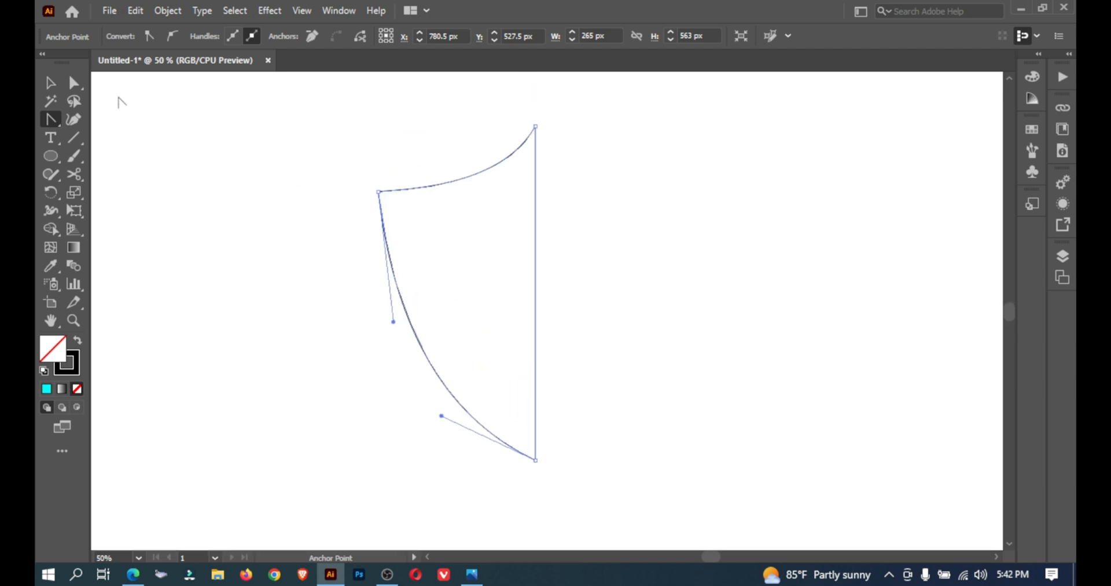
- Set the half-shield's stroke weight to 19 pt
{"action": "left_click", "coordinate": [50, 83]}
{"action": "left_click", "coordinate": [403, 182]}
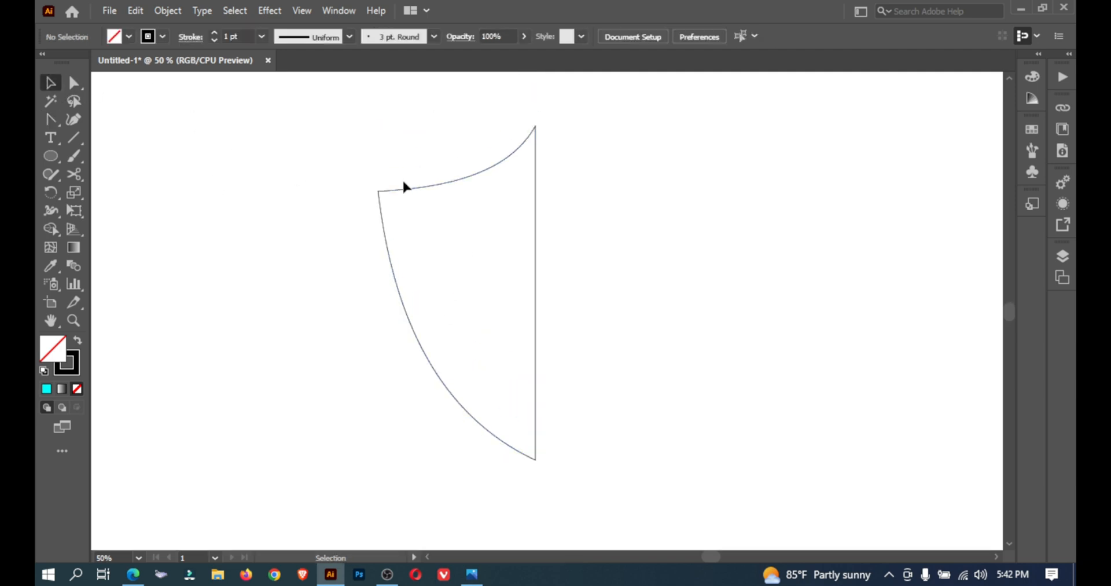
{"action": "left_click", "coordinate": [441, 215]}
{"action": "left_click", "coordinate": [244, 37]}
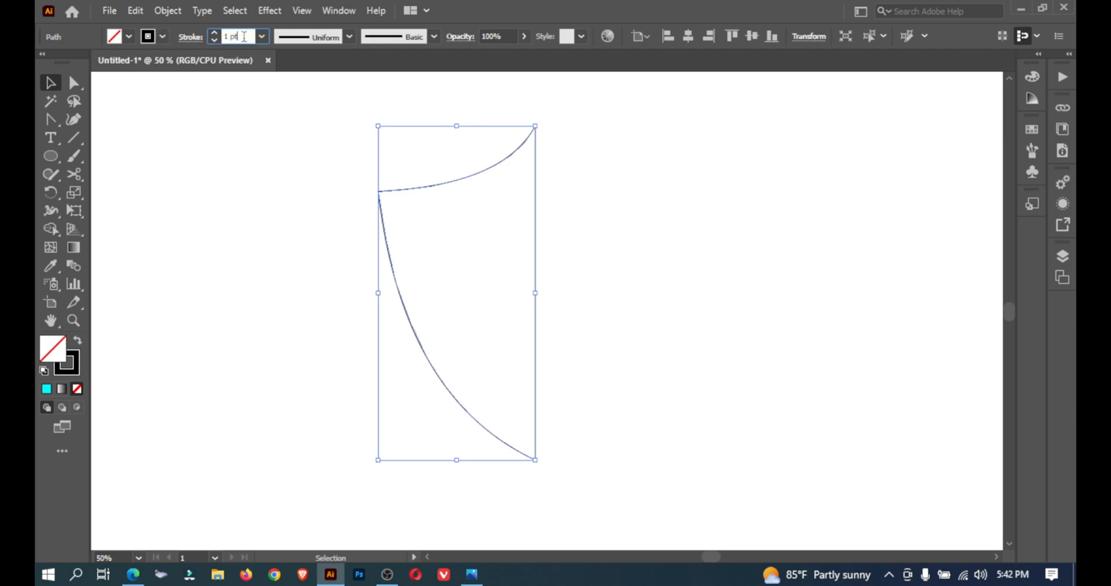
{"action": "key", "text": "Up"}
{"action": "key", "text": "Up"}
{"action": "key", "text": "Up"}
{"action": "key", "text": "Up"}
{"action": "key", "text": "Up"}
{"action": "key", "text": "Up"}
{"action": "key", "text": "Up"}
{"action": "key", "text": "Up"}
{"action": "key", "text": "Up"}
{"action": "key", "text": "Up"}
{"action": "key", "text": "Up"}
{"action": "key", "text": "Up"}
{"action": "key", "text": "Up"}
{"action": "key", "text": "Up"}
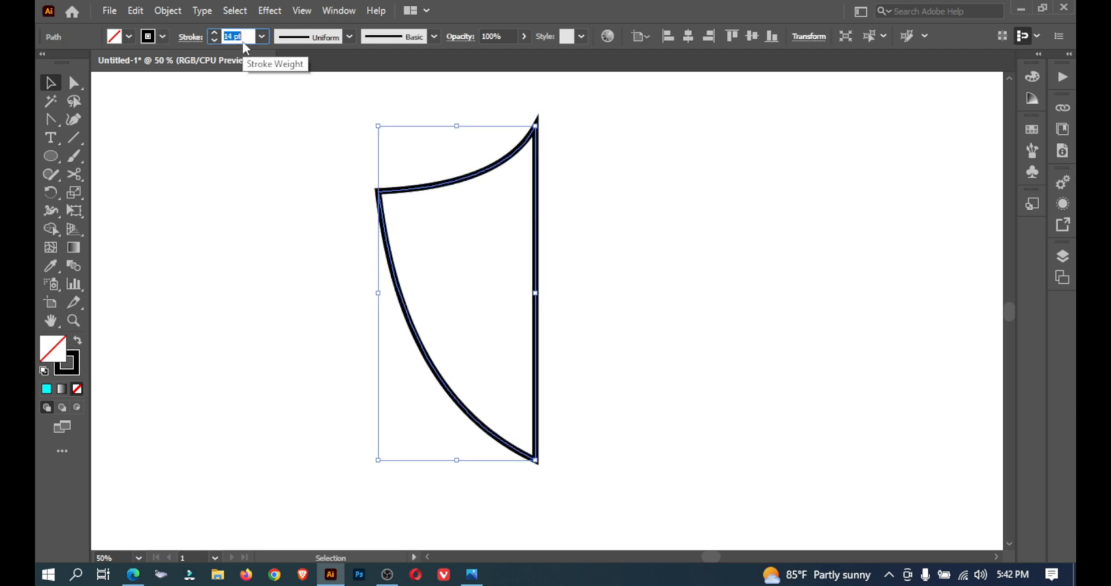
{"action": "key", "text": "Up"}
{"action": "key", "text": "Up"}
{"action": "key", "text": "Up"}
{"action": "key", "text": "Up"}
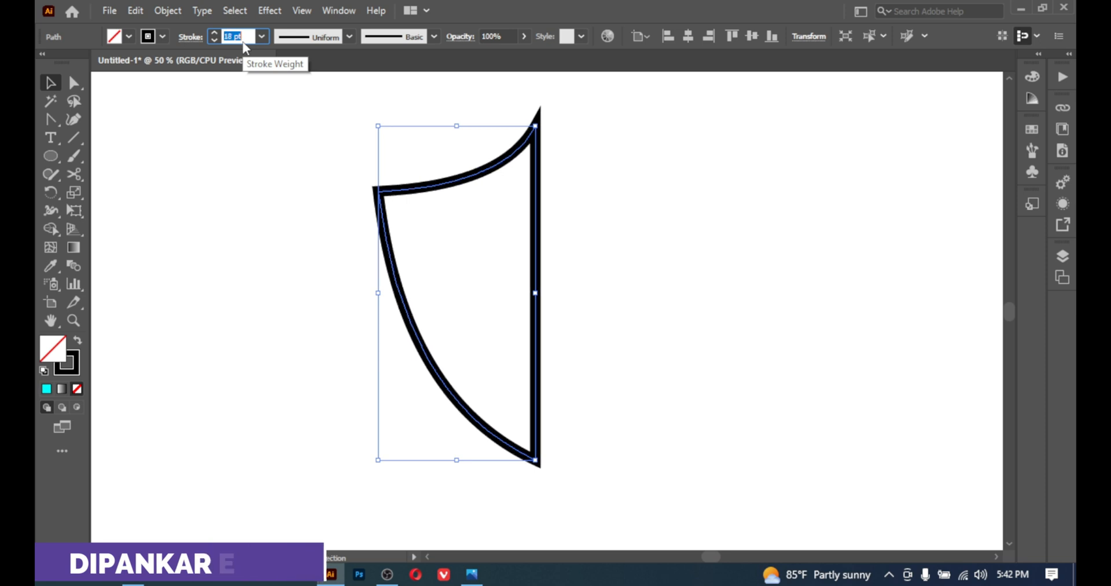
- Align the half-shield's stroke to the inside of the path and set its weight to 24 pt
{"action": "left_click", "coordinate": [191, 36]}
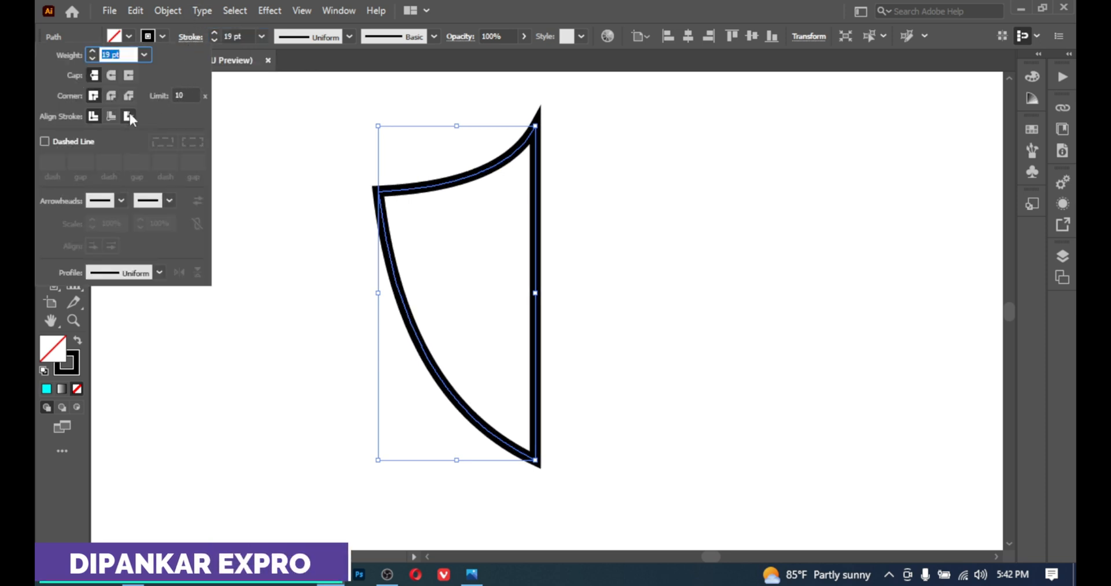
{"action": "left_click", "coordinate": [112, 116]}
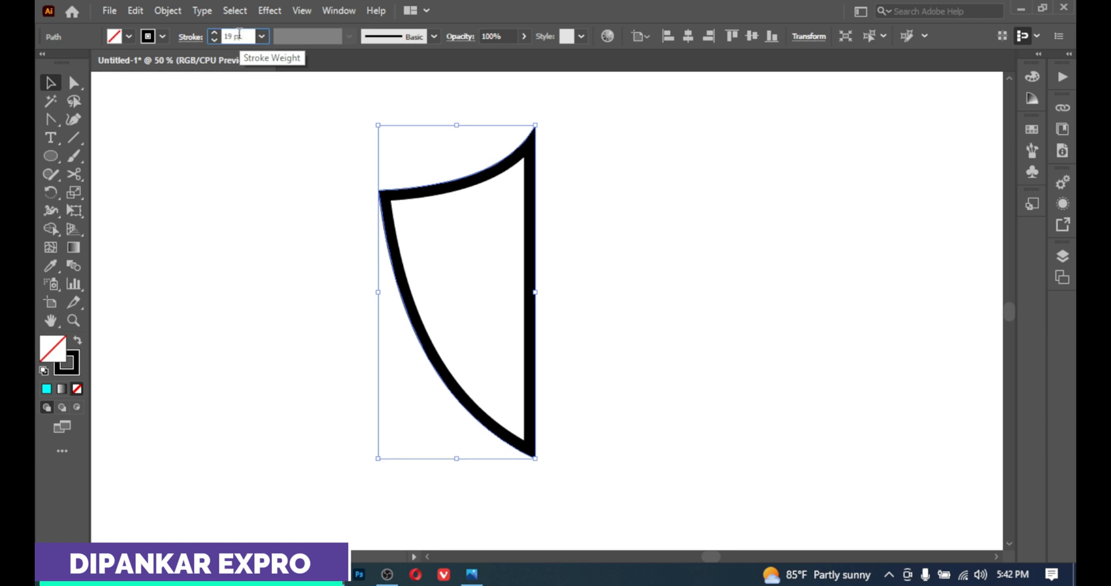
{"action": "left_click", "coordinate": [239, 36]}
{"action": "key", "text": "Up"}
{"action": "key", "text": "Up"}
{"action": "key", "text": "Up"}
{"action": "key", "text": "Up"}
{"action": "key", "text": "Up"}
{"action": "left_click", "coordinate": [321, 168]}
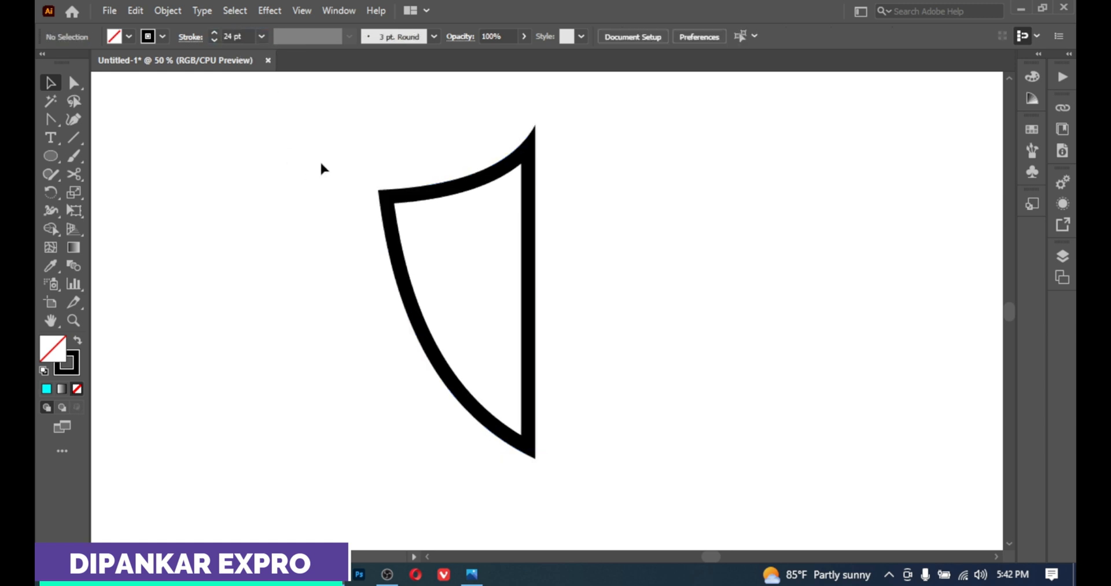
- Create a mirrored copy of the half-shield by reflecting it across the vertical axis
{"action": "left_click", "coordinate": [415, 191]}
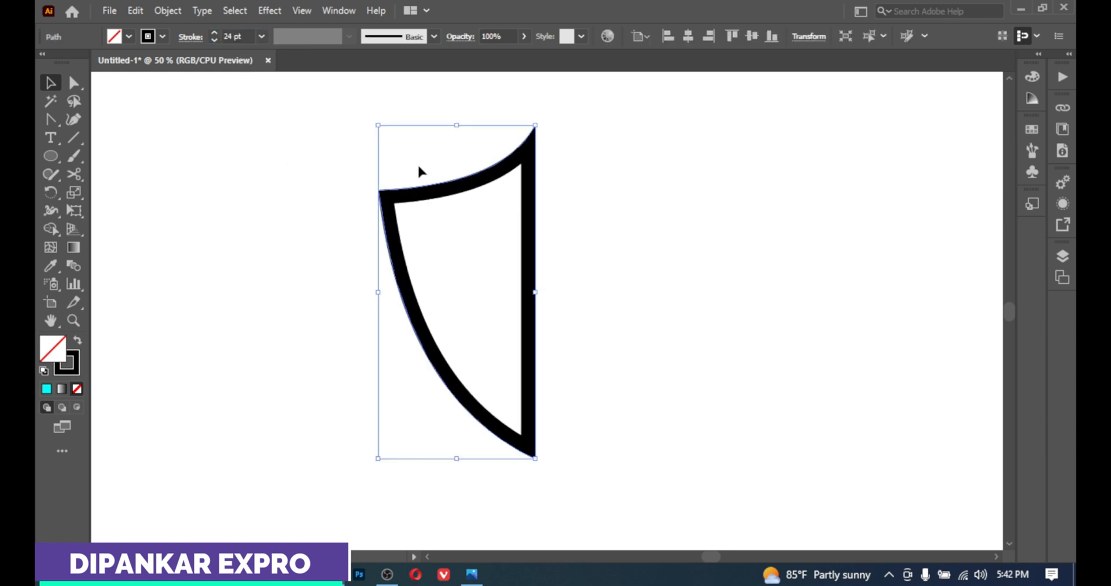
{"action": "right_click", "coordinate": [431, 190]}
{"action": "mouse_move", "coordinate": [509, 446]}
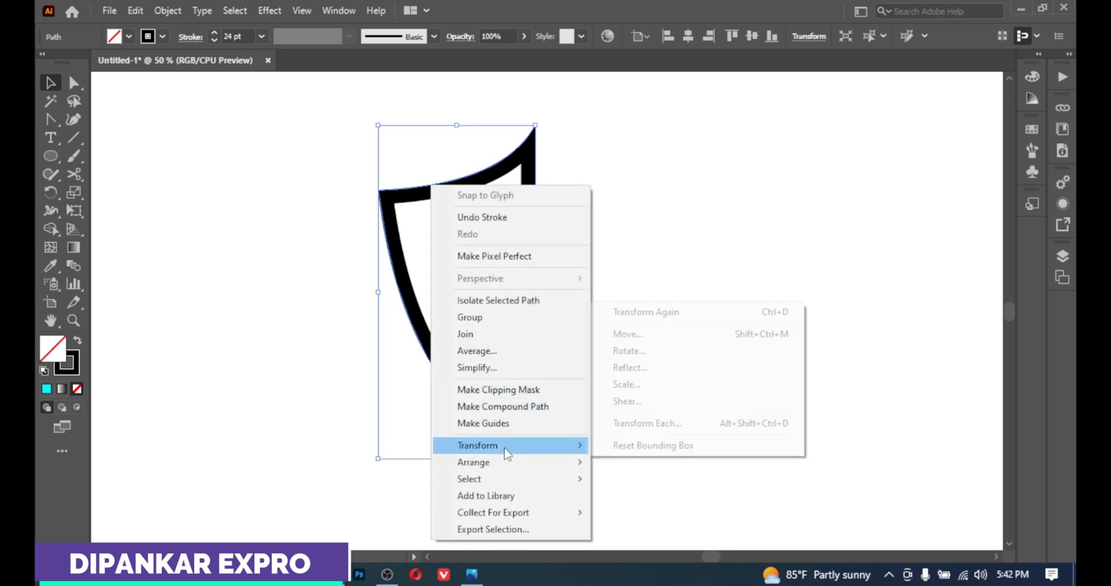
{"action": "left_click", "coordinate": [649, 368]}
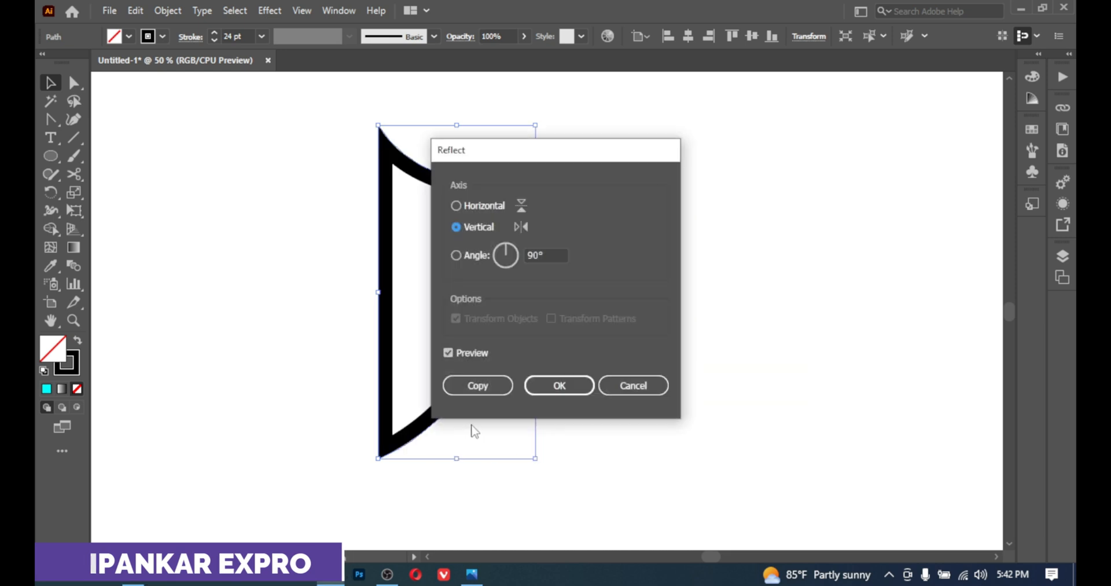
{"action": "left_click", "coordinate": [476, 387]}
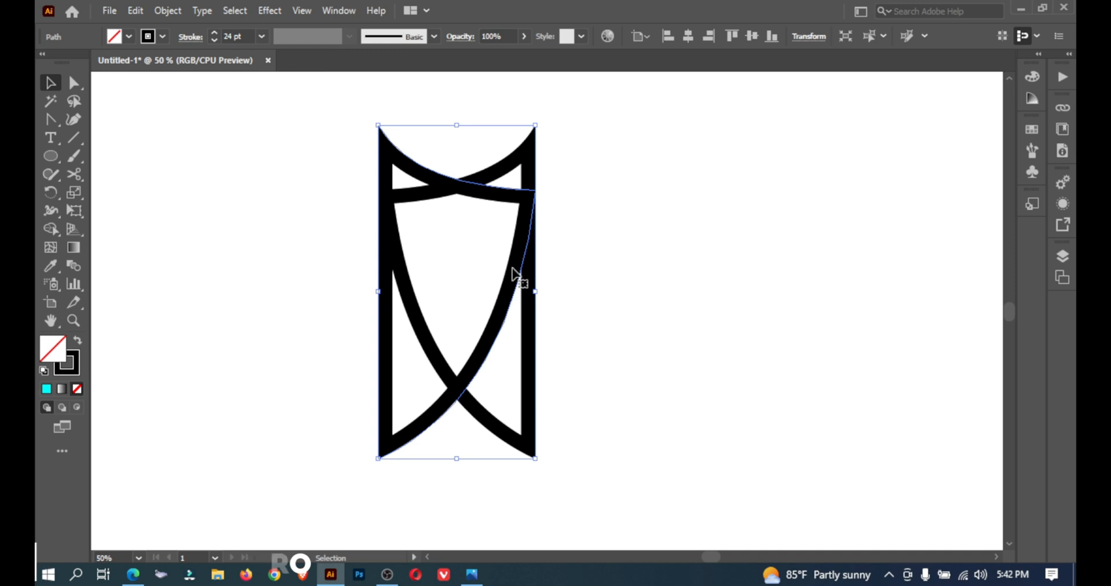
- Move the mirrored half-shield horizontally to the right until its straight vertical edge overlaps the original half's straight edge
{"action": "key", "text": "Right"}
{"action": "key", "text": "Right"}
{"action": "key", "text": "Right"}
{"action": "key", "text": "Right"}
{"action": "key", "text": "Right"}
{"action": "key", "text": "Right"}
{"action": "key", "text": "Right"}
{"action": "key", "text": "Right"}
{"action": "key", "text": "Right"}
{"action": "key", "text": "Right"}
{"action": "key", "text": "Right"}
{"action": "key", "text": "Right"}
{"action": "key", "text": "Right"}
{"action": "key", "text": "Right"}
{"action": "key", "text": "Right"}
{"action": "key", "text": "Right"}
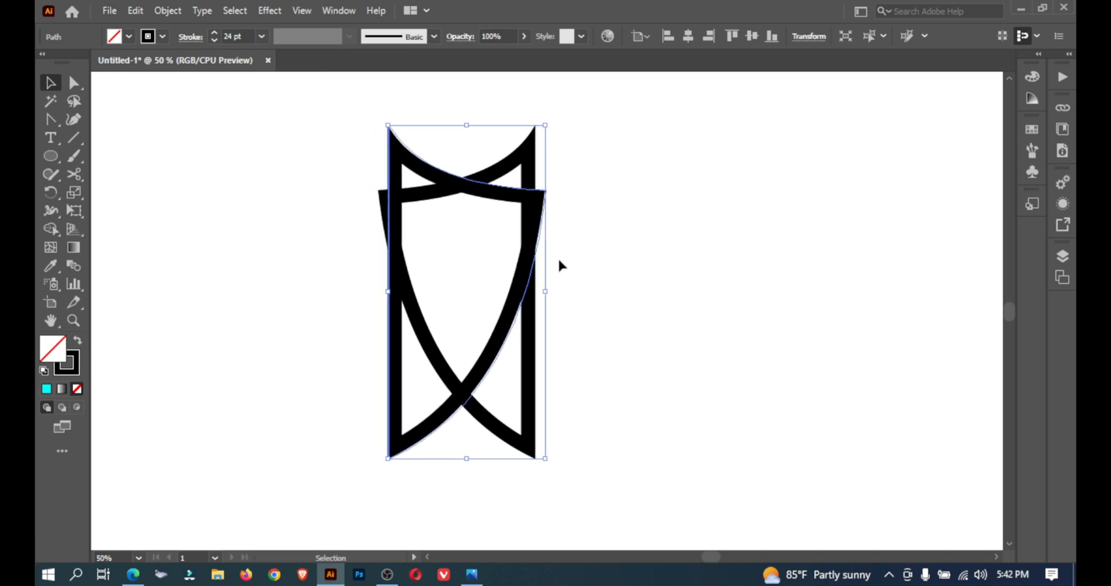
{"action": "key", "text": "Right"}
{"action": "key", "text": "Right"}
{"action": "key", "text": "Right"}
{"action": "key", "text": "Right"}
{"action": "key", "text": "Right"}
{"action": "key", "text": "Right"}
{"action": "key", "text": "Right"}
{"action": "key", "text": "Right"}
{"action": "key", "text": "Right"}
{"action": "key", "text": "Right"}
{"action": "key", "text": "Right"}
{"action": "key", "text": "Right"}
{"action": "key", "text": "Right"}
{"action": "key", "text": "Right"}
{"action": "key", "text": "Right"}
{"action": "key", "text": "Right"}
{"action": "key", "text": "Right"}
{"action": "key", "text": "Right"}
{"action": "key", "text": "Right"}
{"action": "key", "text": "Right"}
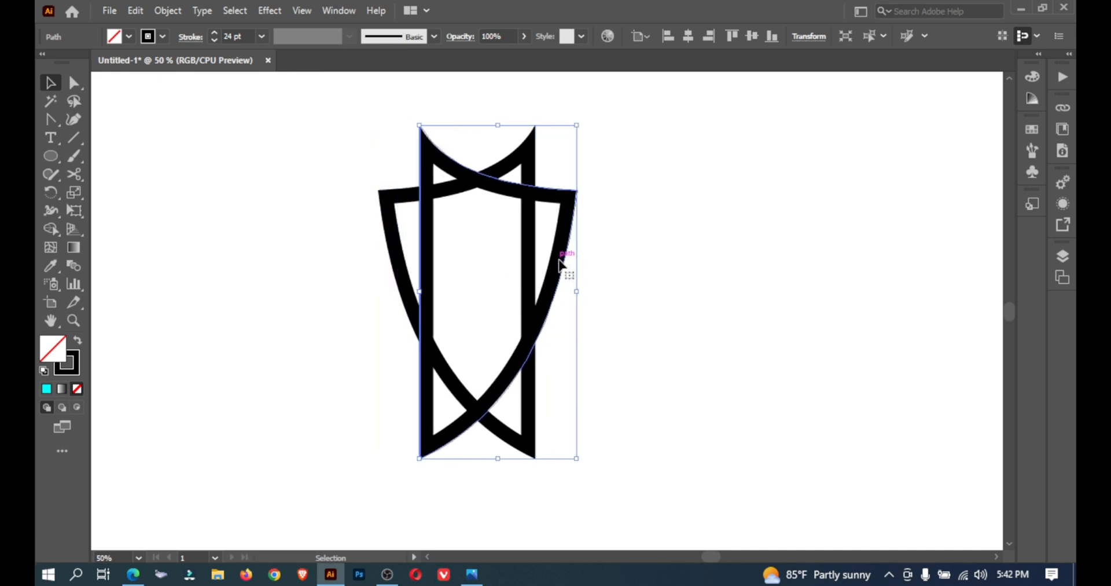
{"action": "key", "text": "Right"}
{"action": "key", "text": "Right"}
{"action": "key", "text": "Right"}
{"action": "key", "text": "Right"}
{"action": "key", "text": "Right"}
{"action": "key", "text": "Right"}
{"action": "key", "text": "Right"}
{"action": "key", "text": "Right"}
{"action": "key", "text": "Right"}
{"action": "key", "text": "Right"}
{"action": "key", "text": "Right"}
{"action": "key", "text": "Right"}
{"action": "key", "text": "Right"}
{"action": "key", "text": "Right"}
{"action": "key", "text": "Right"}
{"action": "key", "text": "Right"}
{"action": "key", "text": "Right"}
{"action": "key", "text": "Right"}
{"action": "key", "text": "Right"}
{"action": "key", "text": "Right"}
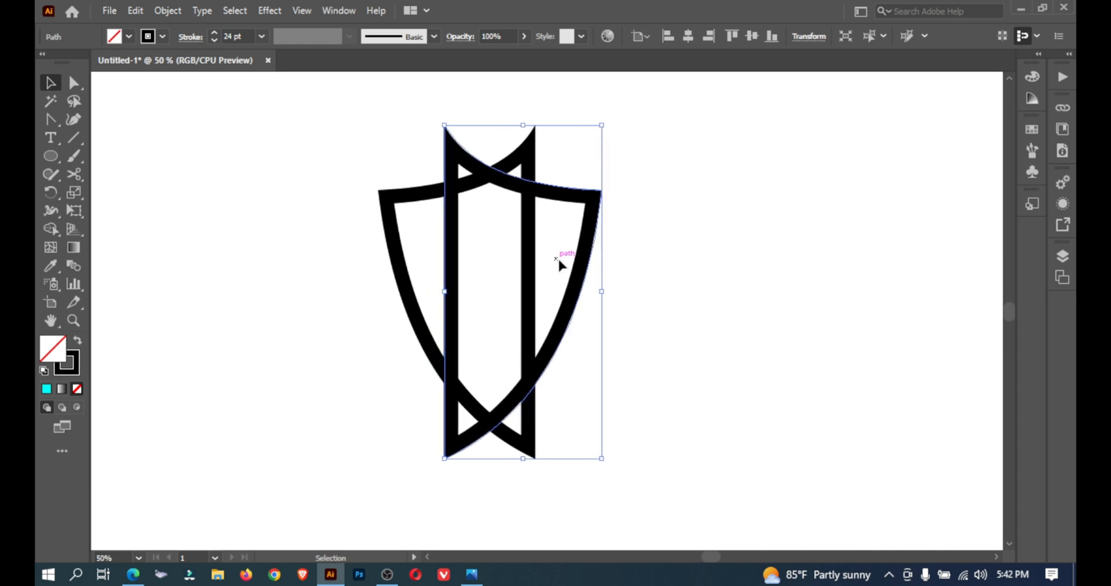
{"action": "key", "text": "Right"}
{"action": "key", "text": "Right"}
{"action": "key", "text": "Right"}
{"action": "key", "text": "Right"}
{"action": "key", "text": "Right"}
{"action": "key", "text": "Right"}
{"action": "key", "text": "Right"}
{"action": "key", "text": "Right"}
{"action": "key", "text": "Right"}
{"action": "key", "text": "Right"}
{"action": "key", "text": "Right"}
{"action": "key", "text": "Right"}
{"action": "key", "text": "Right"}
{"action": "key", "text": "Right"}
{"action": "key", "text": "Right"}
{"action": "key", "text": "Right"}
{"action": "key", "text": "Right"}
{"action": "key", "text": "Right"}
{"action": "key", "text": "Right"}
{"action": "key", "text": "Right"}
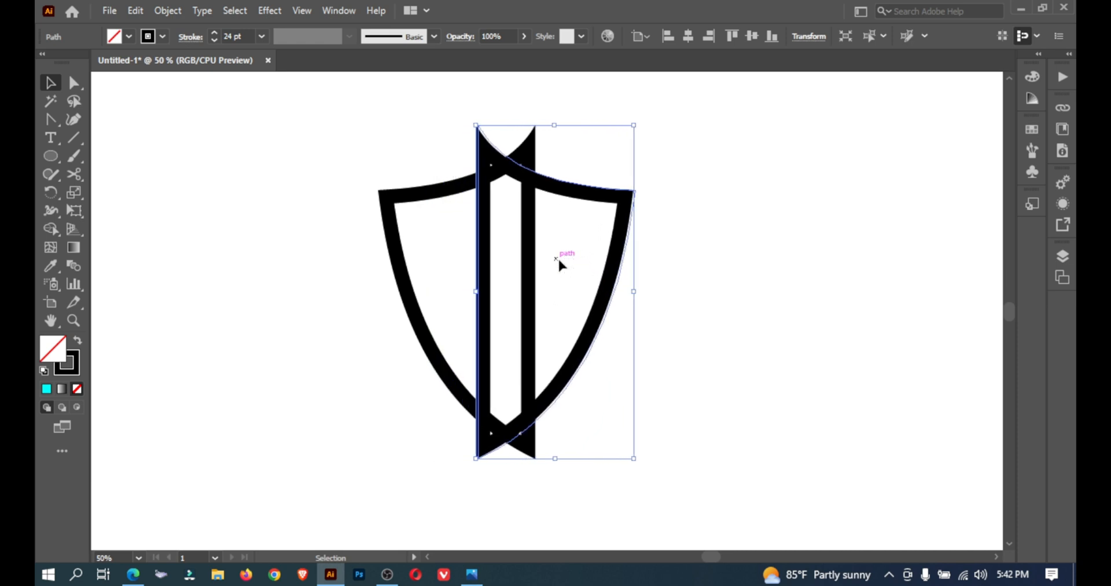
{"action": "key", "text": "Right"}
{"action": "key", "text": "Right"}
{"action": "key", "text": "Right"}
{"action": "key", "text": "Right"}
{"action": "key", "text": "Right"}
{"action": "key", "text": "Right"}
{"action": "key", "text": "Right"}
{"action": "key", "text": "Right"}
{"action": "key", "text": "Right"}
{"action": "key", "text": "Right"}
{"action": "key", "text": "Right"}
{"action": "key", "text": "Right"}
{"action": "key", "text": "Right"}
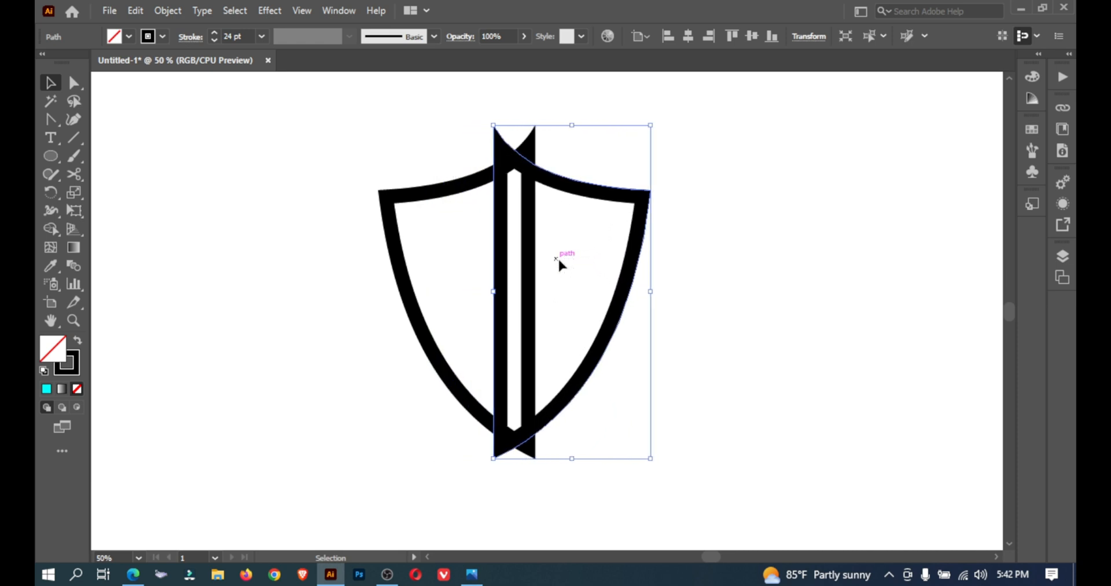
{"action": "key", "text": "Right"}
{"action": "key", "text": "Right"}
{"action": "key", "text": "Right"}
{"action": "key", "text": "Right"}
{"action": "key", "text": "Right"}
{"action": "key", "text": "Right"}
{"action": "key", "text": "Right"}
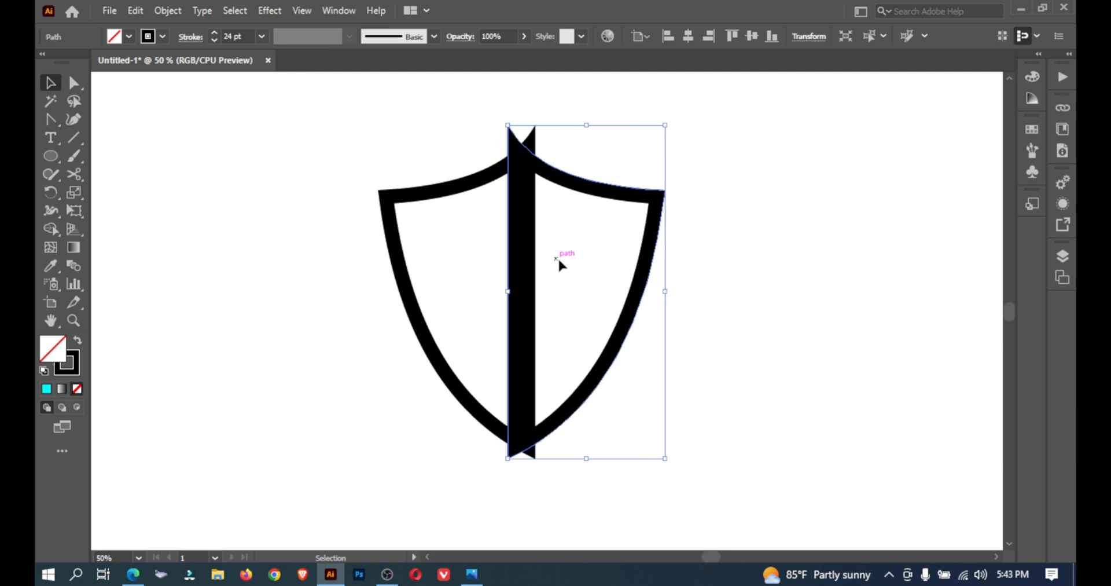
{"action": "key", "text": "Right"}
{"action": "key", "text": "Right"}
{"action": "key", "text": "Right"}
{"action": "key", "text": "Right"}
{"action": "key", "text": "Right"}
{"action": "key", "text": "Right"}
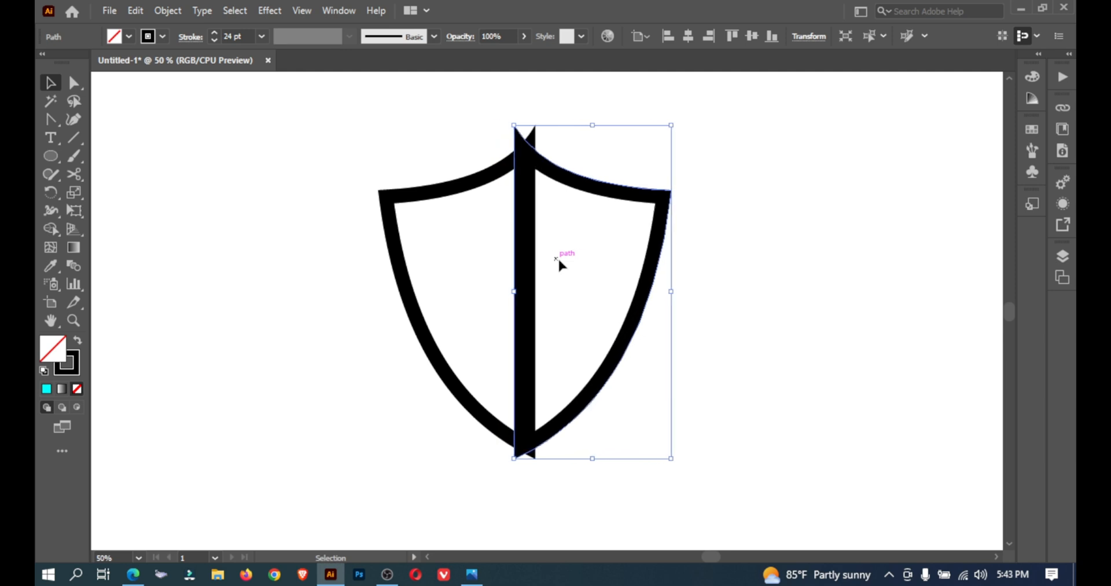
{"action": "key", "text": "Right"}
{"action": "key", "text": "Right"}
{"action": "key", "text": "Right"}
{"action": "key", "text": "Right"}
{"action": "key", "text": "Right"}
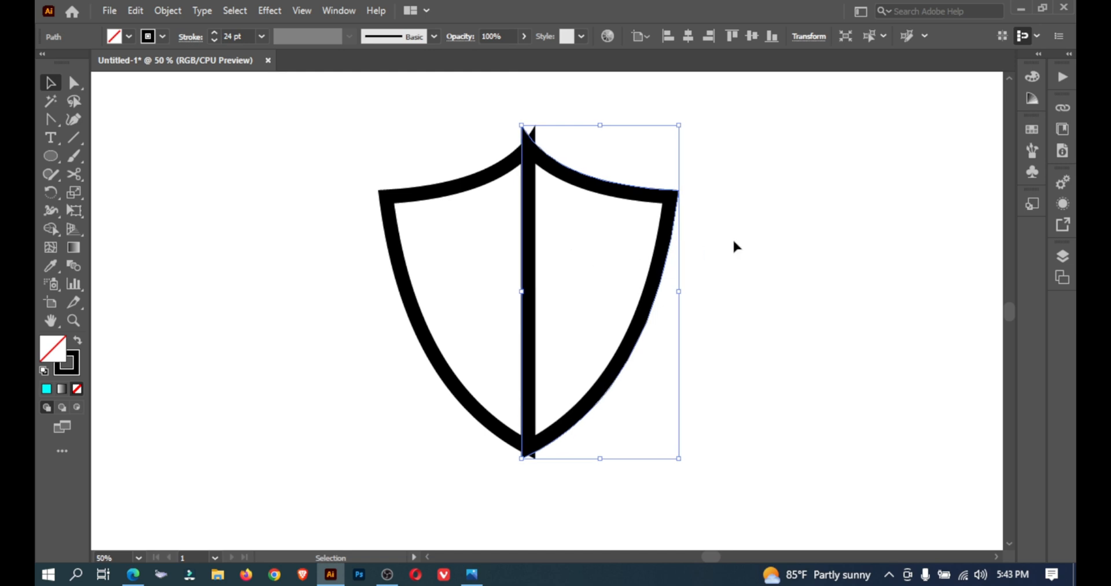
- Draw a small closed five-point shape with the Pen tool over the upper inner junction of the two halves
{"action": "left_click_drag", "start_coordinate": [793, 200], "coordinate": [275, 459]}
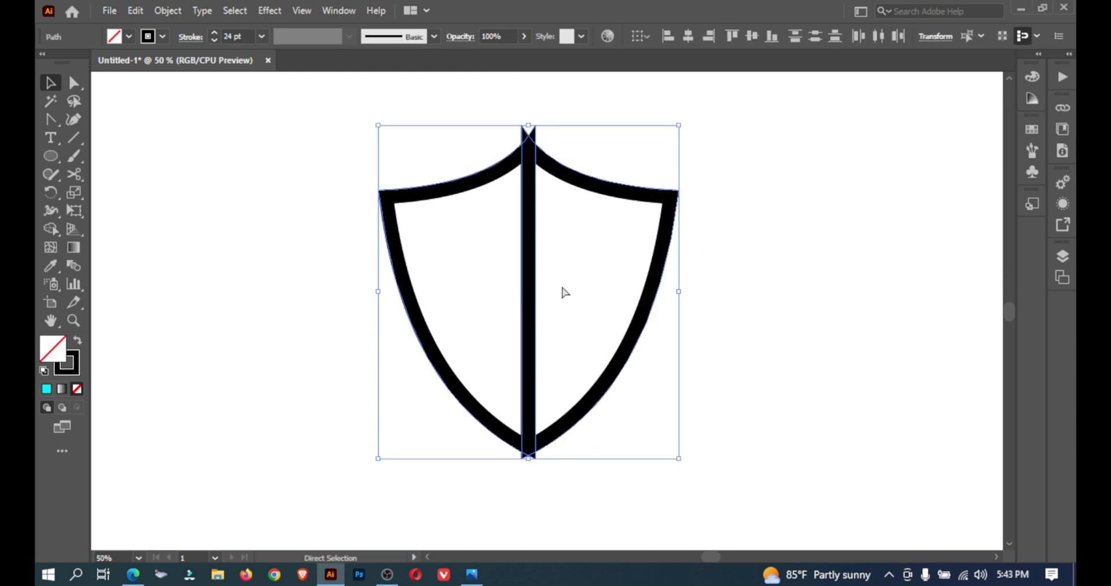
{"action": "key", "text": "ctrl+equal"}
{"action": "key", "text": "ctrl+equal"}
{"action": "key", "text": "ctrl+equal"}
{"action": "left_click_drag", "start_coordinate": [501, 268], "coordinate": [608, 506]}
{"action": "left_click", "coordinate": [305, 227]}
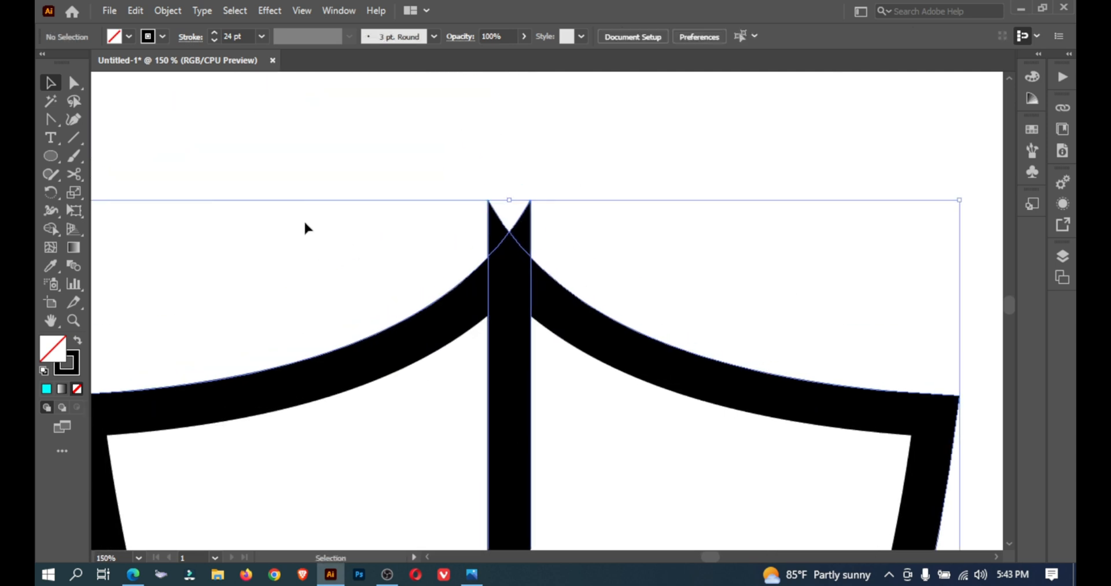
{"action": "left_click_drag", "start_coordinate": [48, 116], "coordinate": [116, 116]}
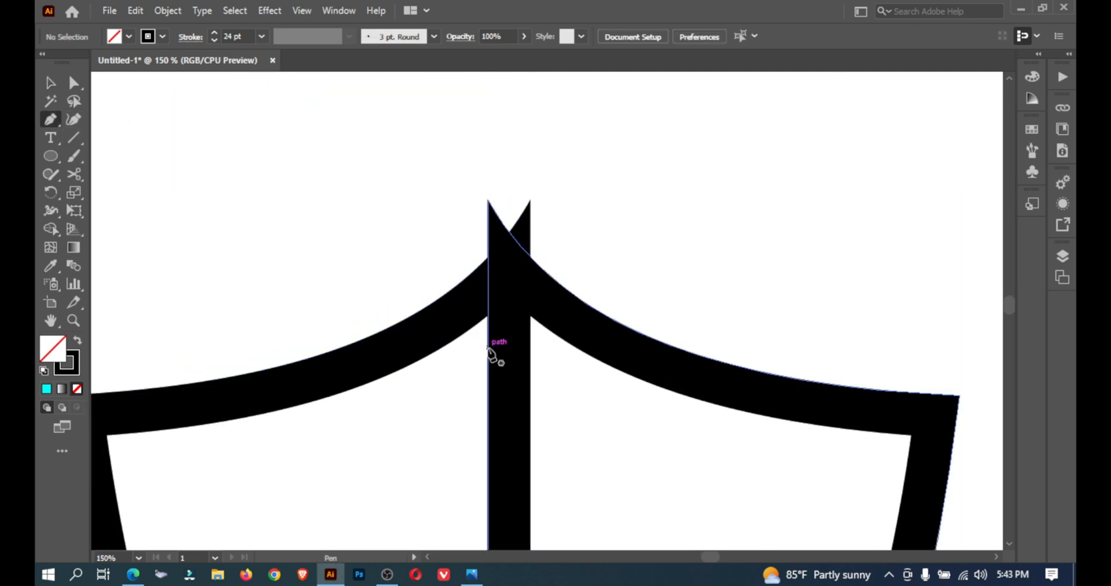
{"action": "left_click", "coordinate": [484, 319]}
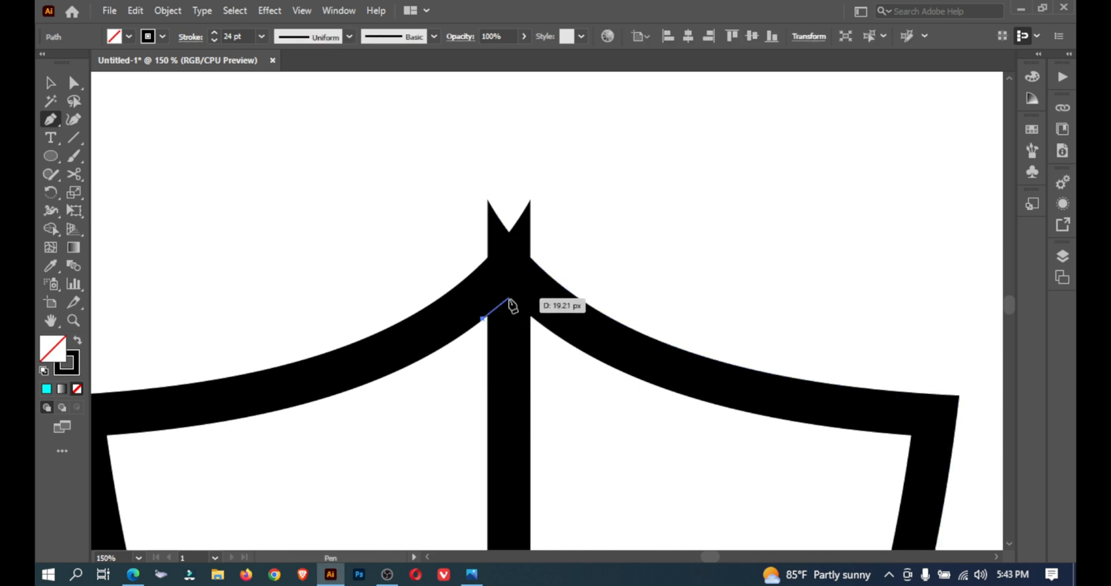
{"action": "left_click", "coordinate": [507, 302]}
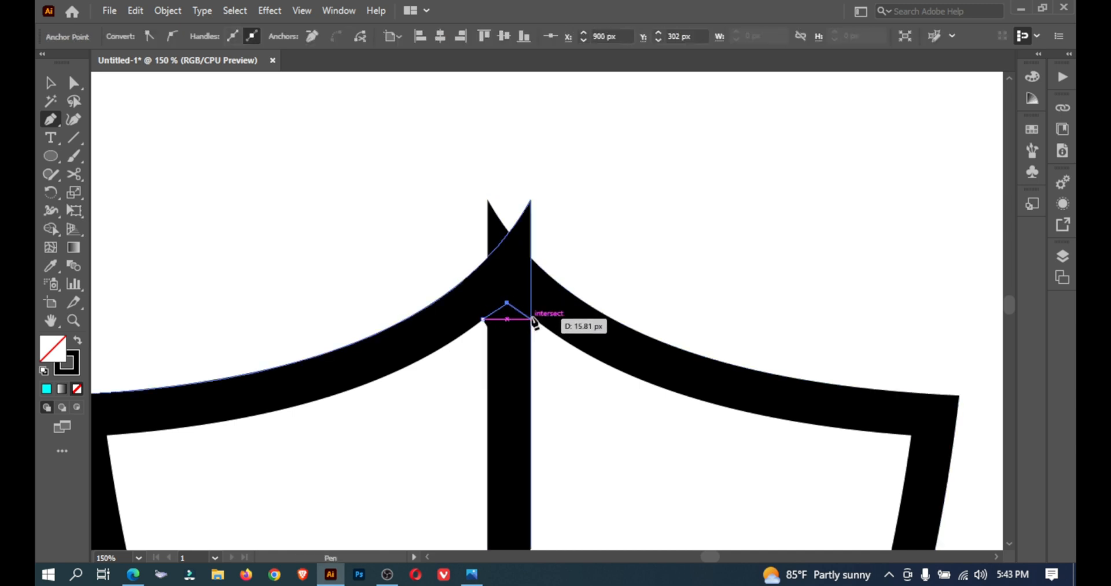
{"action": "left_click", "coordinate": [532, 318]}
{"action": "left_click", "coordinate": [547, 336]}
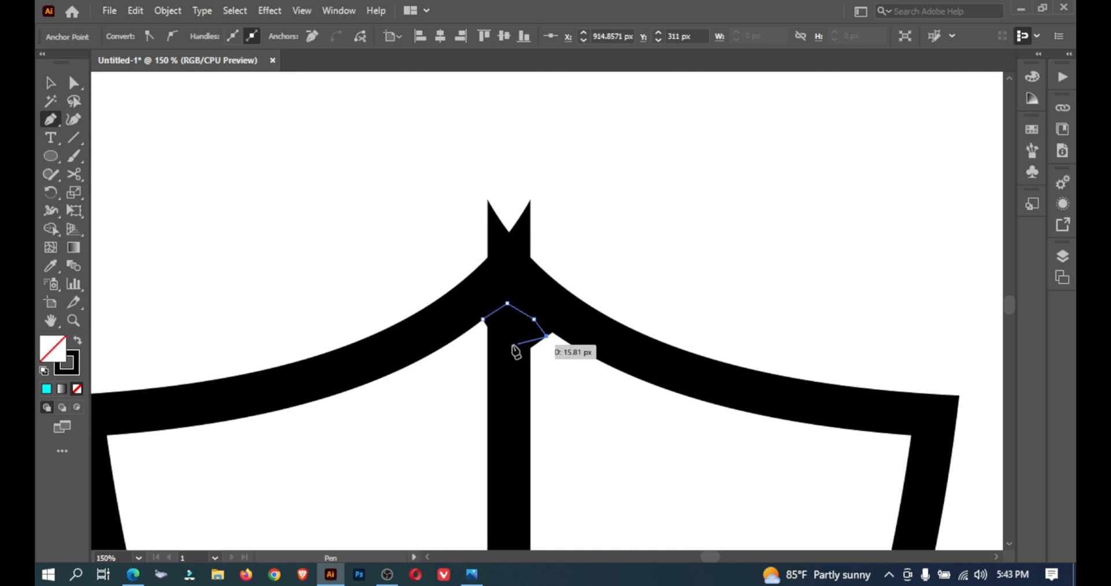
{"action": "left_click", "coordinate": [460, 356]}
{"action": "left_click", "coordinate": [483, 319]}
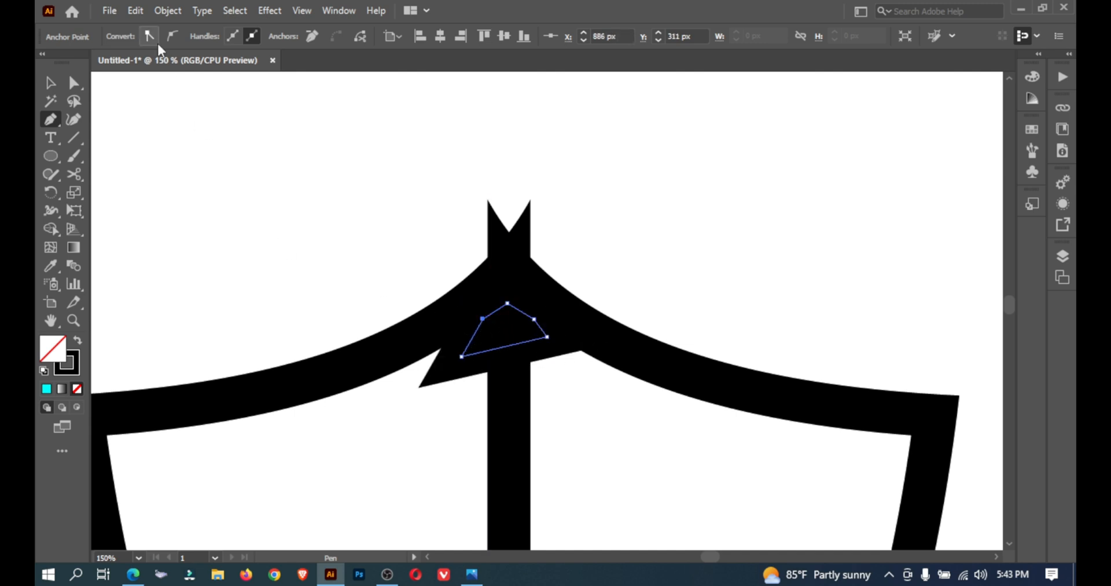
- Set the stroke weight of the small shape at the upper junction to 1 pt and deselect it
{"action": "left_click", "coordinate": [50, 83]}
{"action": "left_click", "coordinate": [265, 137]}
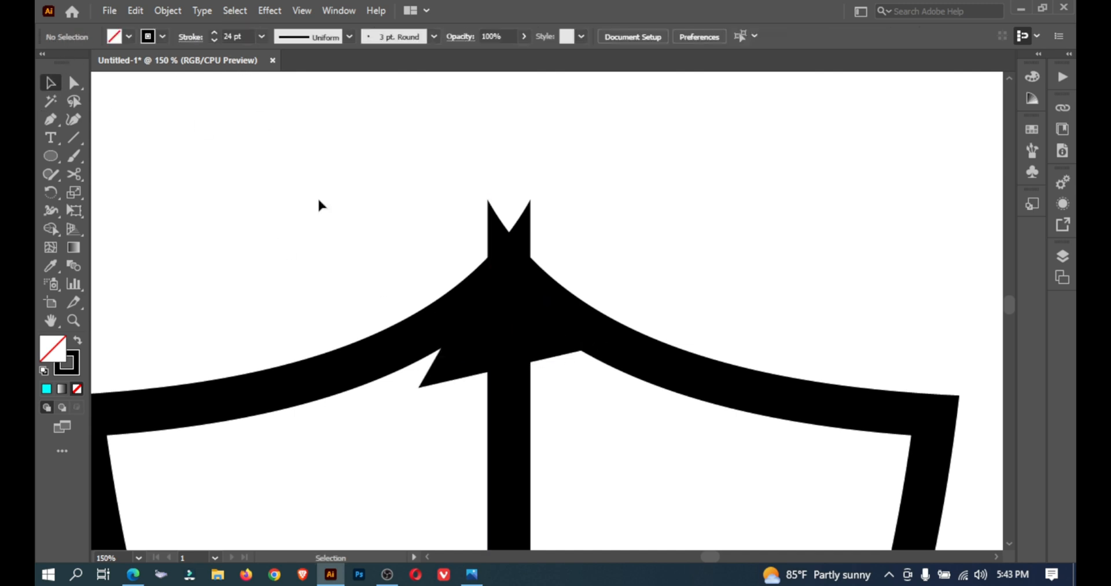
{"action": "left_click", "coordinate": [464, 358]}
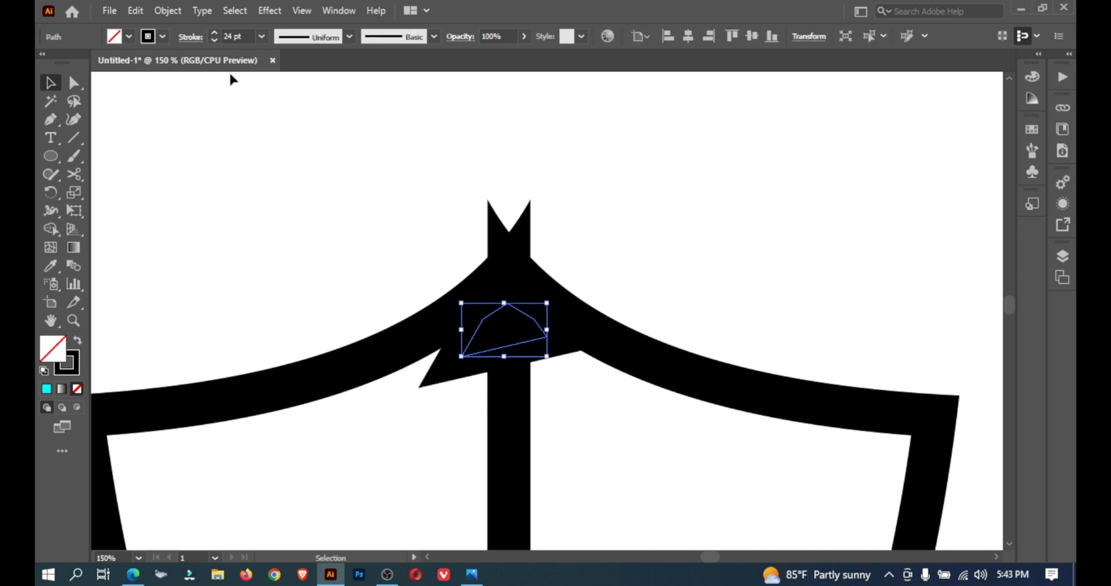
{"action": "left_click", "coordinate": [240, 37]}
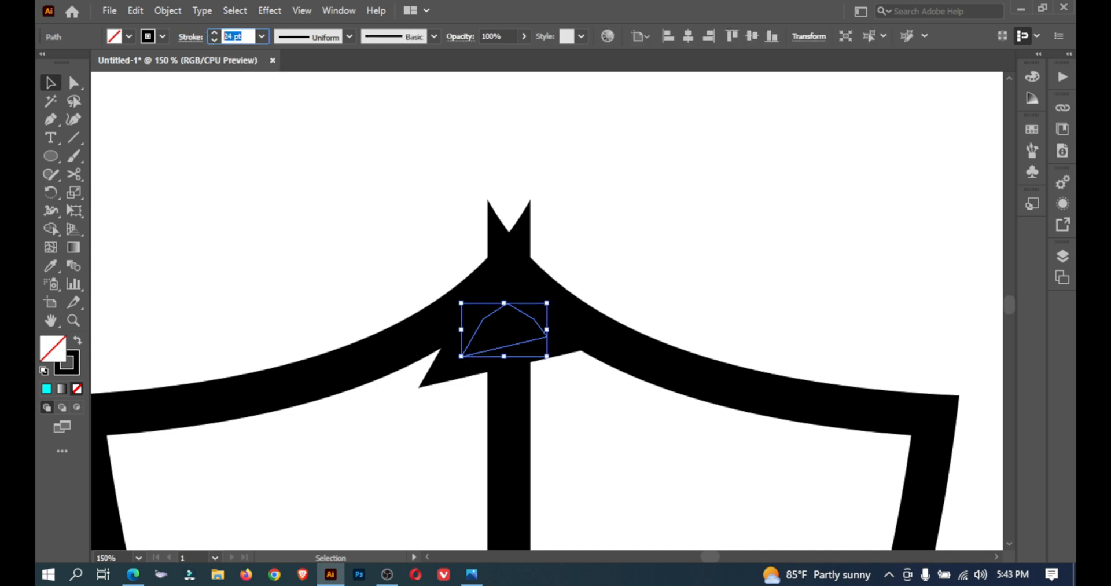
{"action": "type", "text": "1"}
{"action": "key", "text": "Return"}
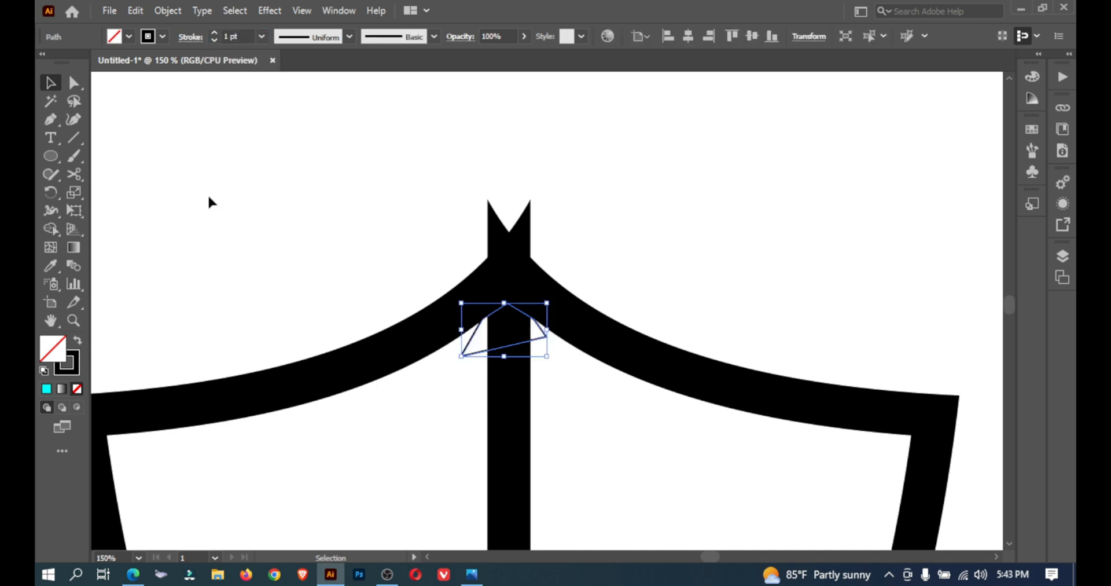
{"action": "left_click", "coordinate": [380, 455]}
{"action": "key", "text": "c"}
{"action": "left_click", "coordinate": [509, 455]}
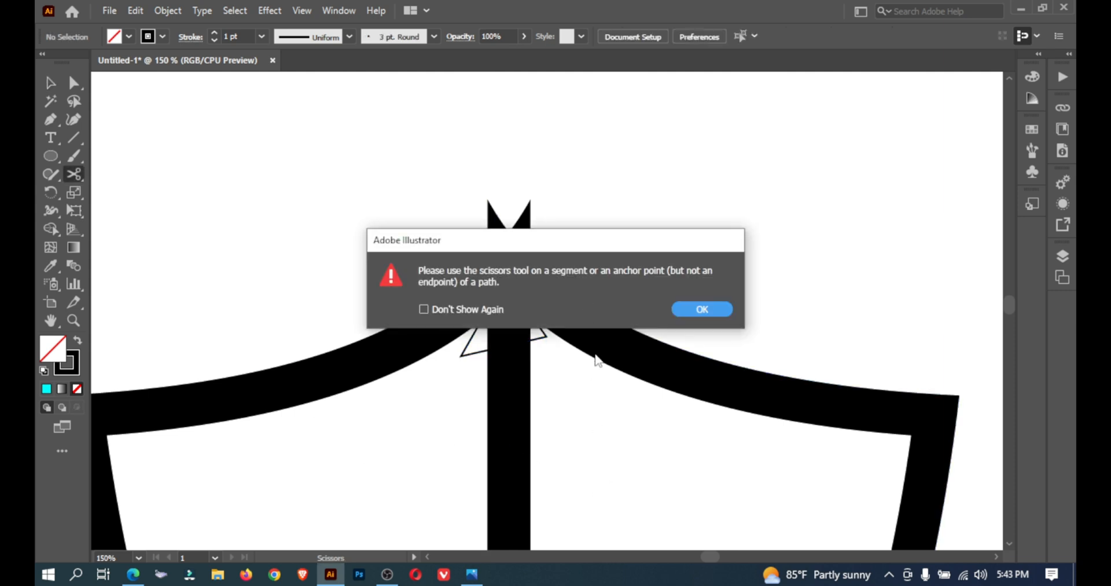
{"action": "left_click", "coordinate": [692, 307]}
- Draw a small closed four-point shape with the Pen tool over the lower inner junction of the two halves
{"action": "scroll", "coordinate": [598, 484], "scroll_direction": "down", "scroll_amount": 10}
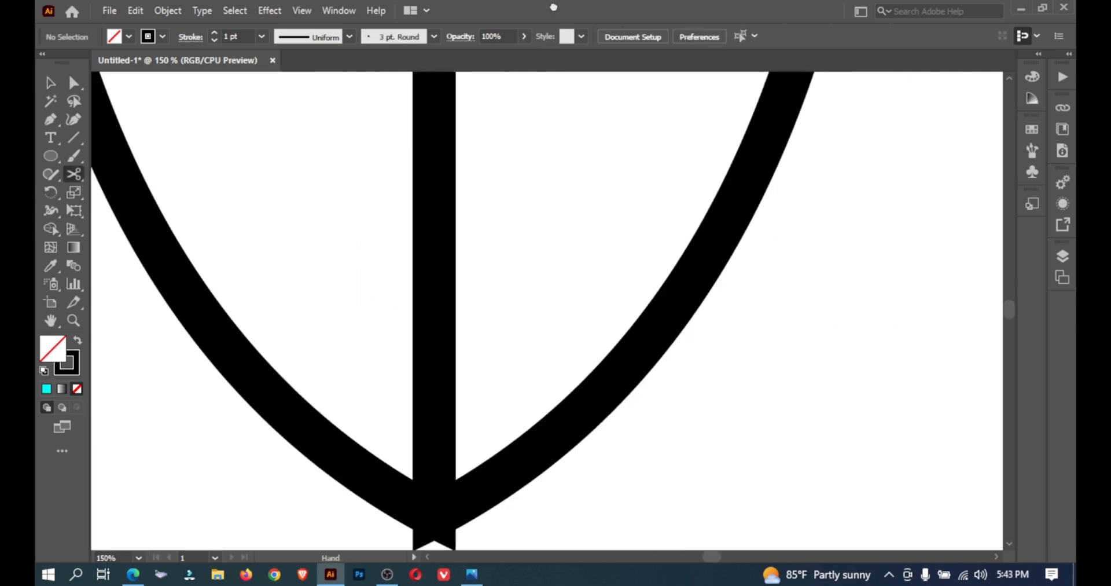
{"action": "left_click", "coordinate": [56, 122]}
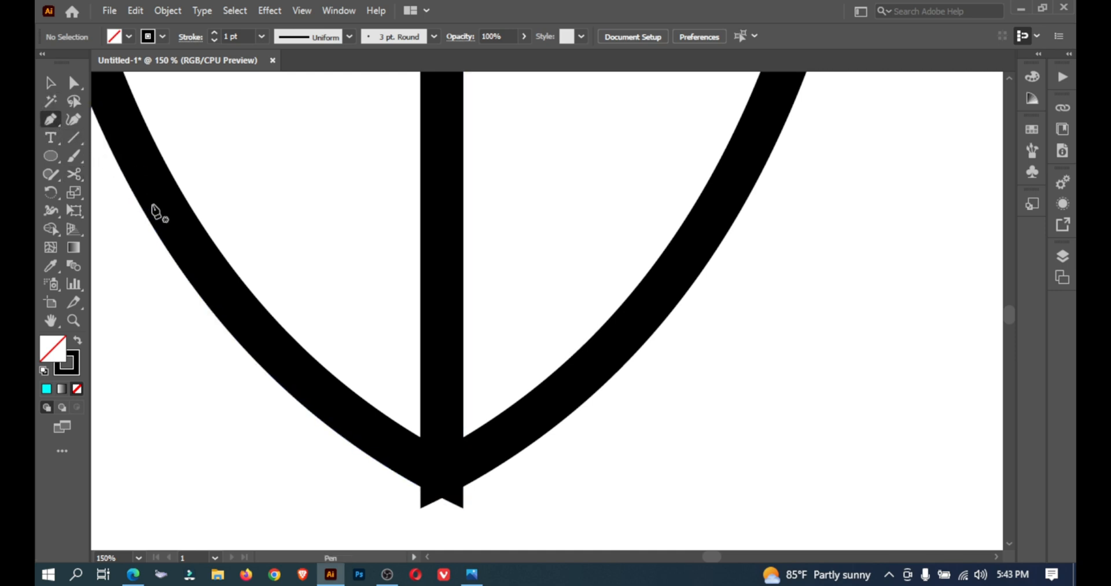
{"action": "left_click", "coordinate": [412, 431]}
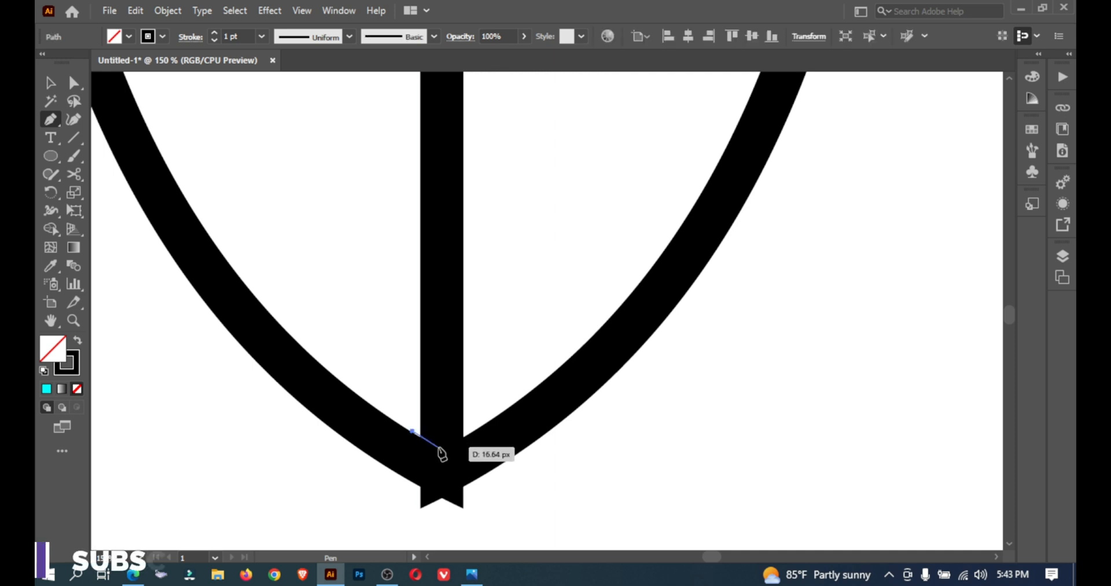
{"action": "left_click", "coordinate": [439, 450]}
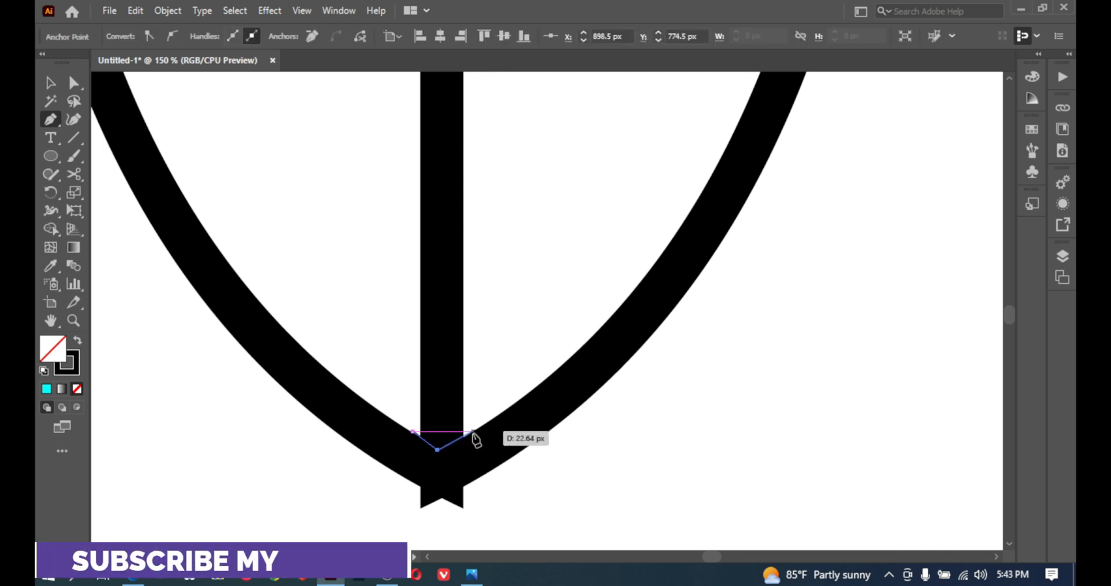
{"action": "left_click", "coordinate": [474, 431]}
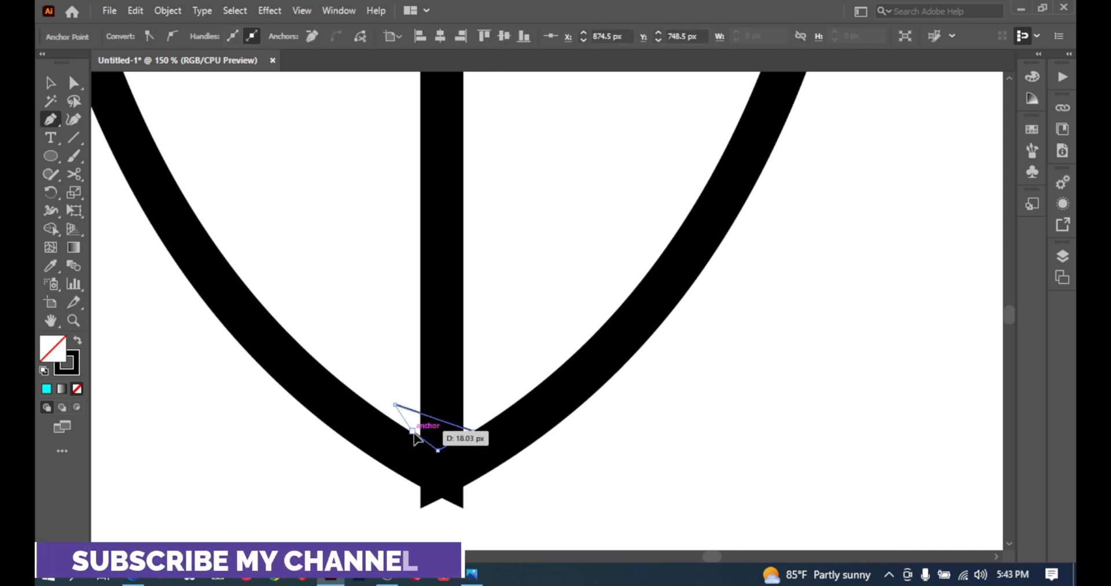
{"action": "left_click", "coordinate": [395, 404]}
{"action": "left_click", "coordinate": [50, 83]}
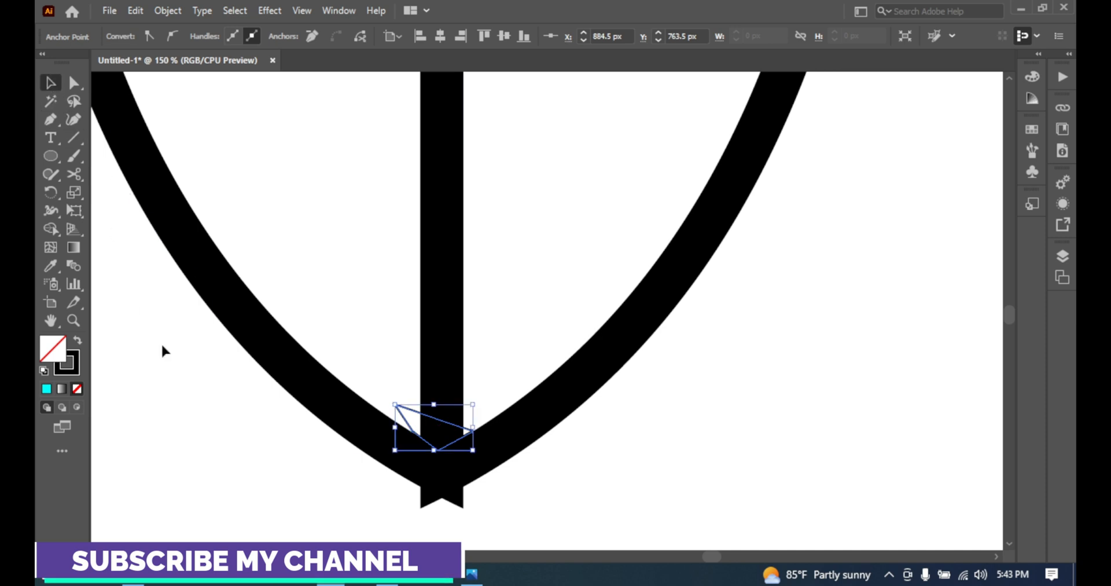
- Select all the shield paths and remove the two protruding tips above the upper point with the Shape Builder tool
{"action": "key", "text": "ctrl+0"}
{"action": "key", "text": "ctrl+a"}
{"action": "left_click", "coordinate": [583, 254], "text": "ctrl"}
{"action": "left_click", "coordinate": [583, 254], "text": "ctrl"}
{"action": "left_click", "coordinate": [582, 255], "text": "ctrl"}
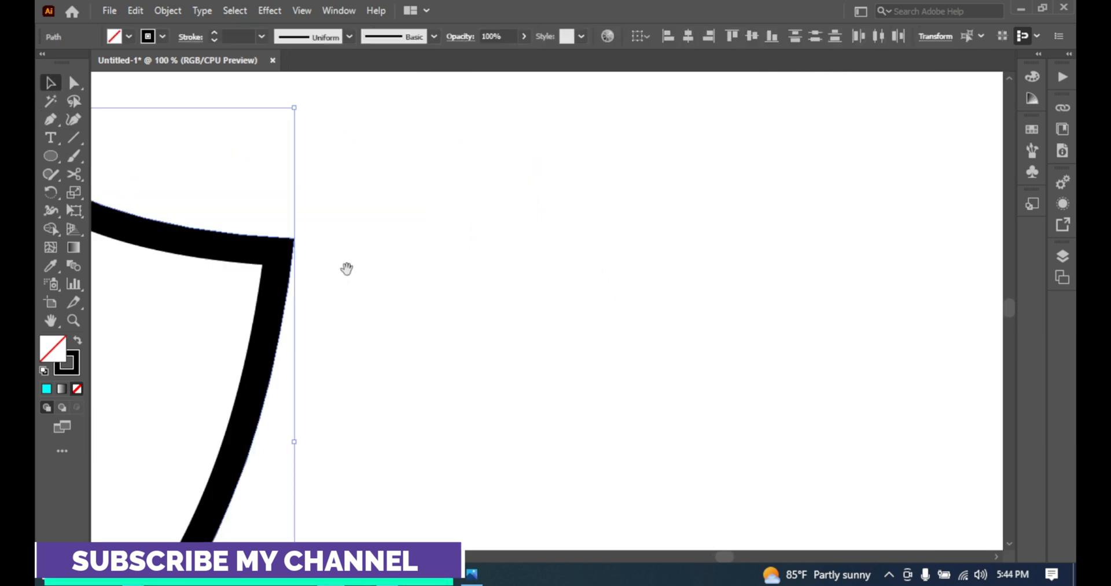
{"action": "left_click_drag", "start_coordinate": [348, 269], "coordinate": [901, 283]}
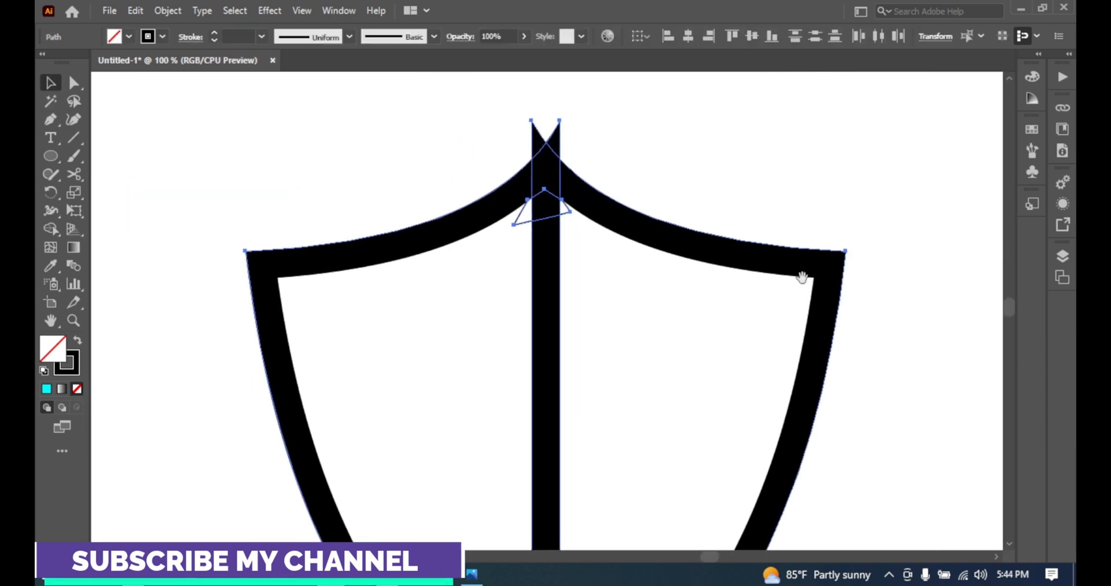
{"action": "left_click", "coordinate": [51, 229]}
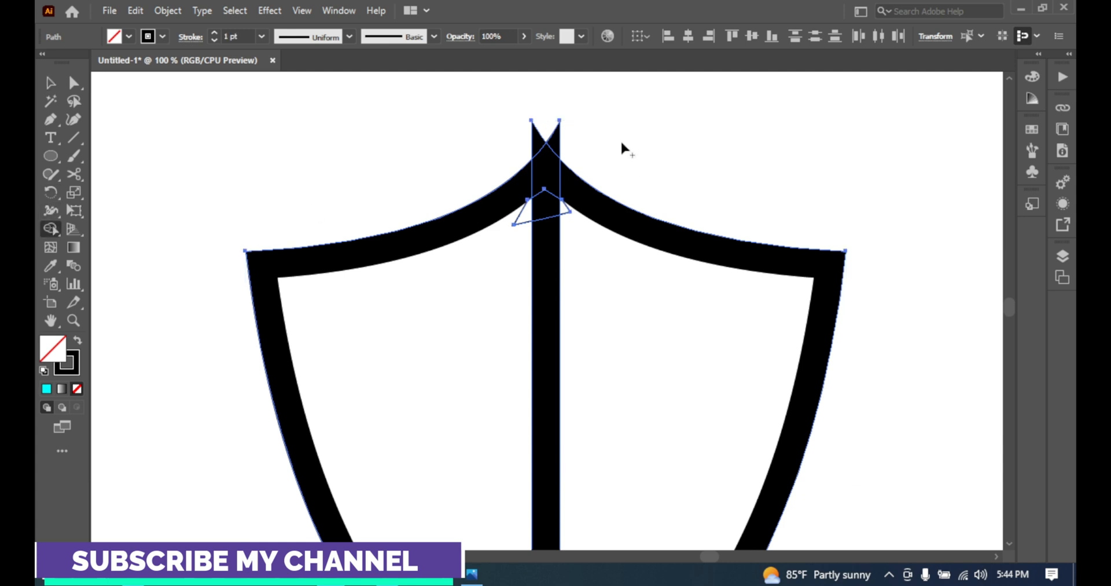
{"action": "left_click_drag", "start_coordinate": [623, 144], "coordinate": [508, 129]}
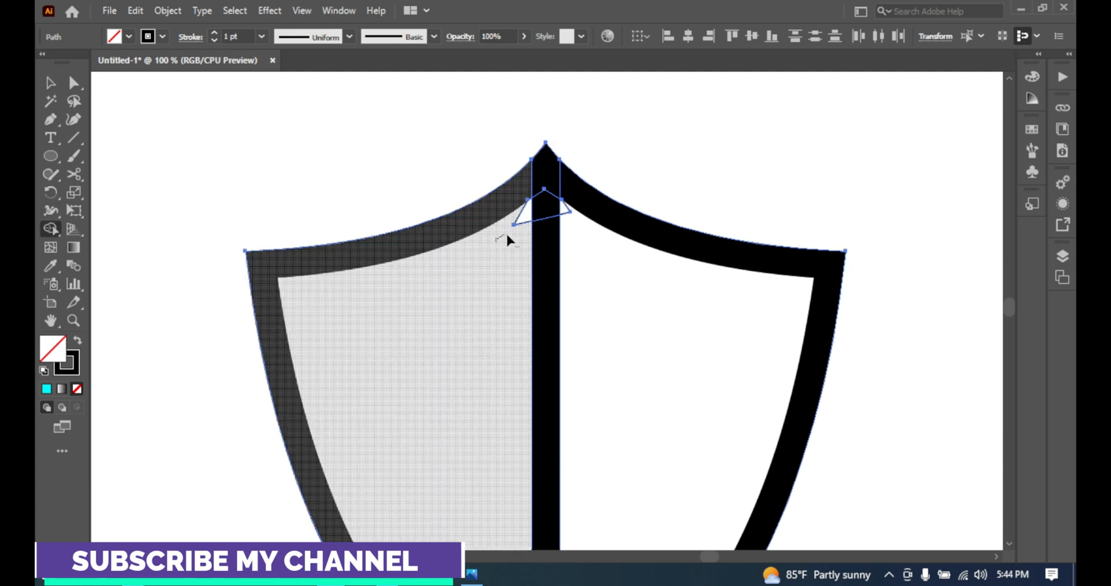
- Try to remove the left half's inner region with the Shape Builder tool, and undo the removal
{"action": "left_click", "coordinate": [506, 232], "text": "alt"}
{"action": "left_click", "coordinate": [51, 86]}
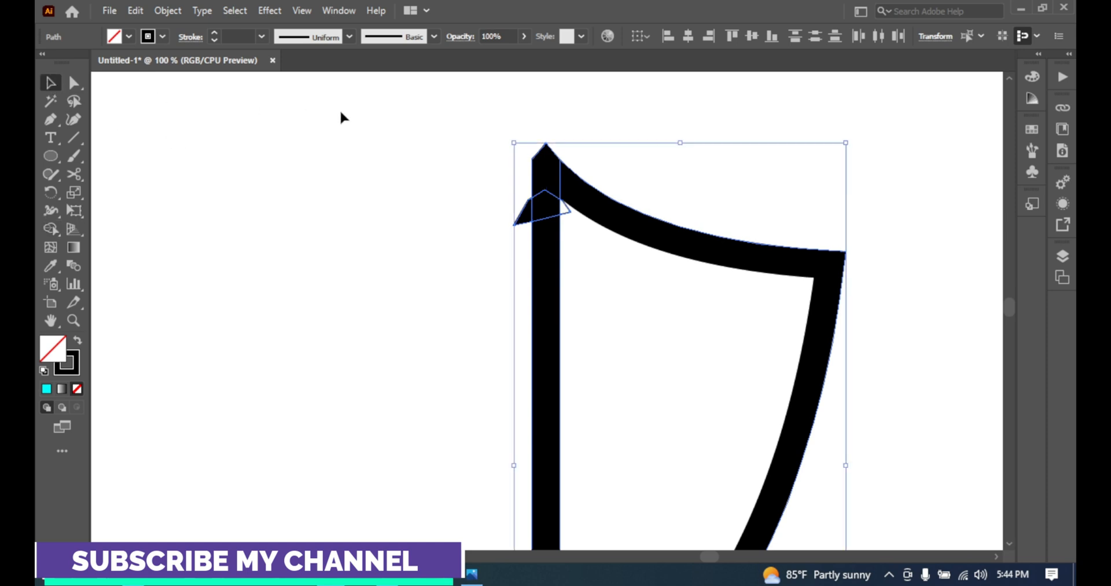
{"action": "left_click", "coordinate": [340, 109]}
{"action": "key", "text": "ctrl+z"}
- Expand the shield's appearance and merge the two inner halves with the central divider using the Shape Builder tool
{"action": "left_click", "coordinate": [167, 10]}
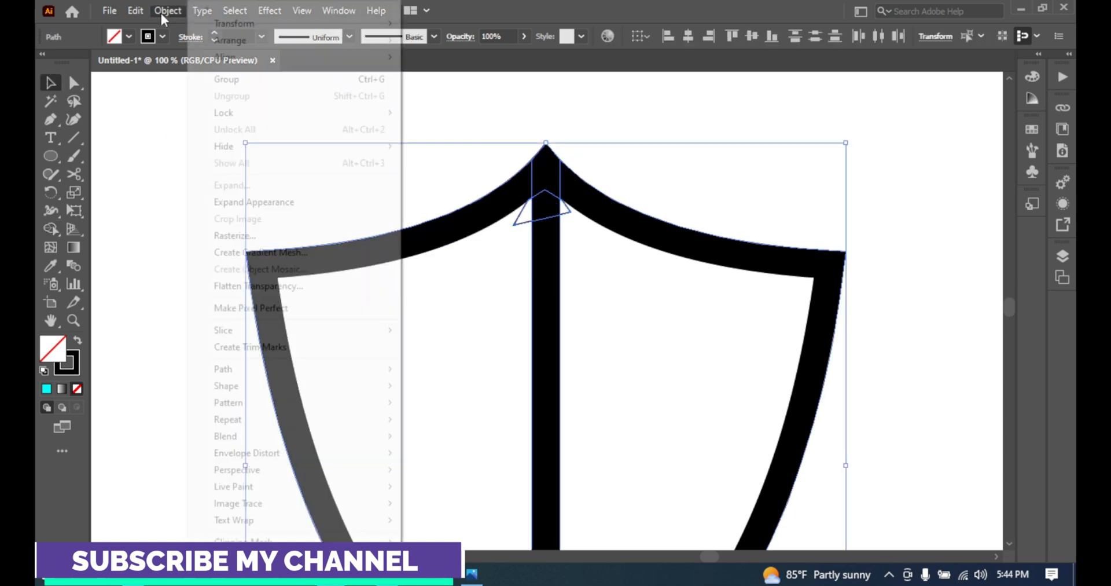
{"action": "left_click", "coordinate": [238, 201]}
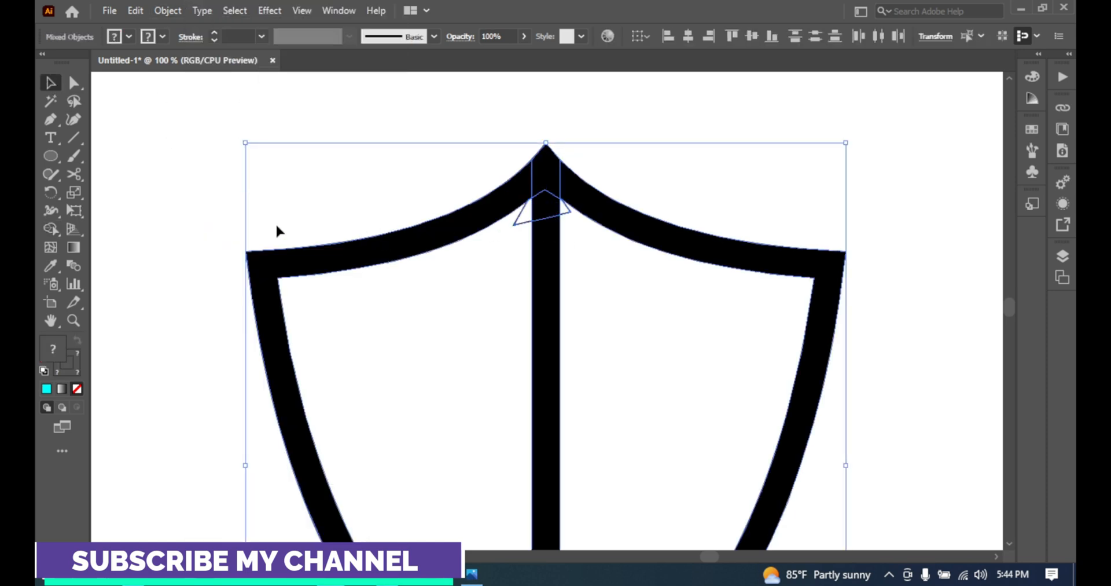
{"action": "left_click", "coordinate": [51, 227]}
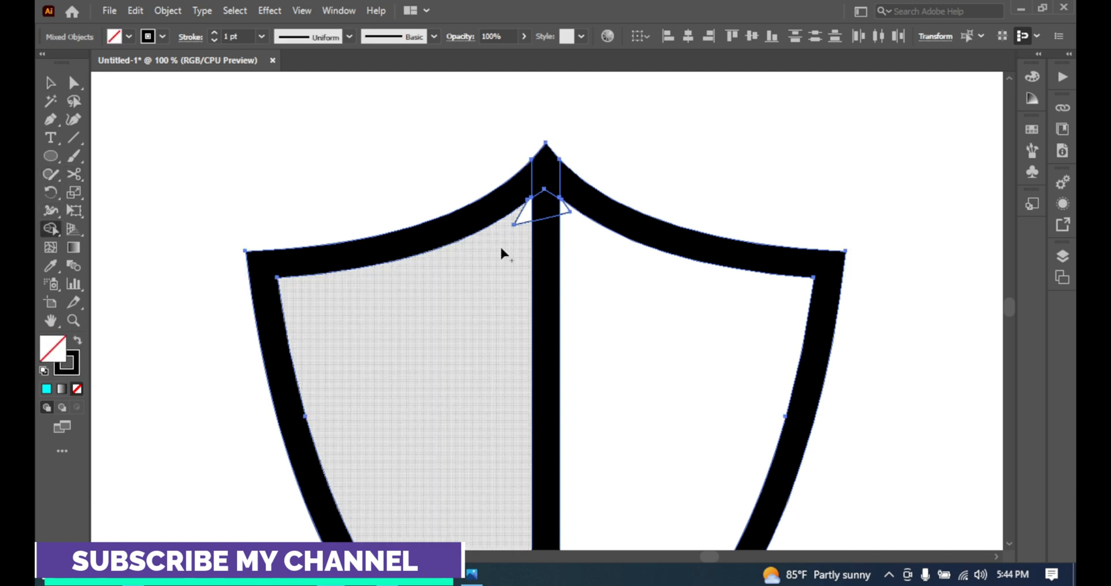
{"action": "mouse_move", "coordinate": [520, 279]}
{"action": "left_mouse_down"}
{"action": "mouse_move", "coordinate": [531, 224]}
{"action": "mouse_move", "coordinate": [552, 207]}
{"action": "mouse_move", "coordinate": [593, 255]}
{"action": "left_mouse_up"}
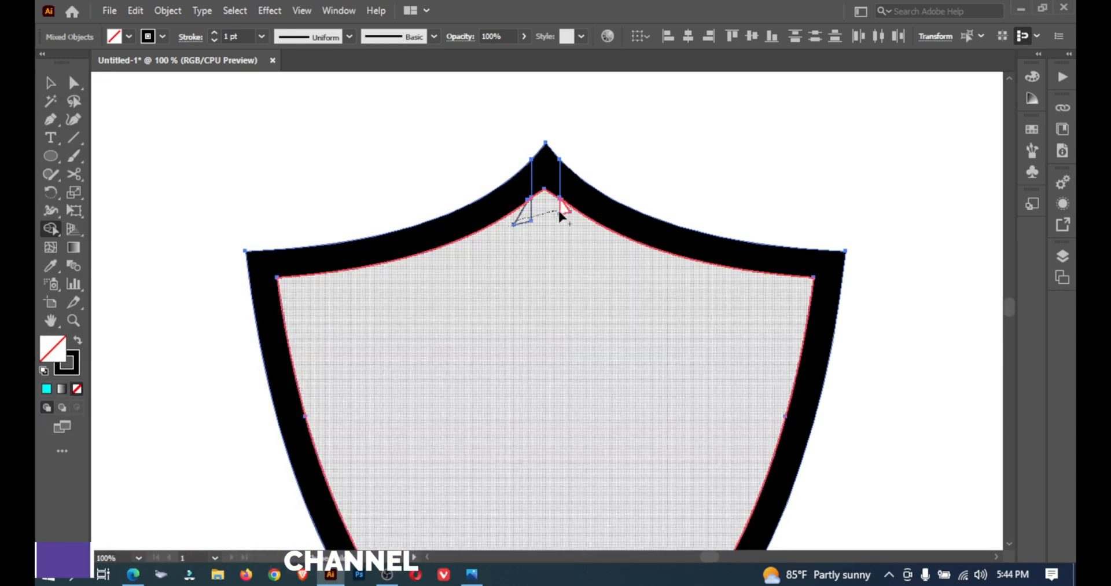
- Clean up the leftover slivers where the shield's halves meet at the upper inner junction with the Shape Builder tool
{"action": "left_click", "coordinate": [564, 207]}
{"action": "key", "text": "super"}
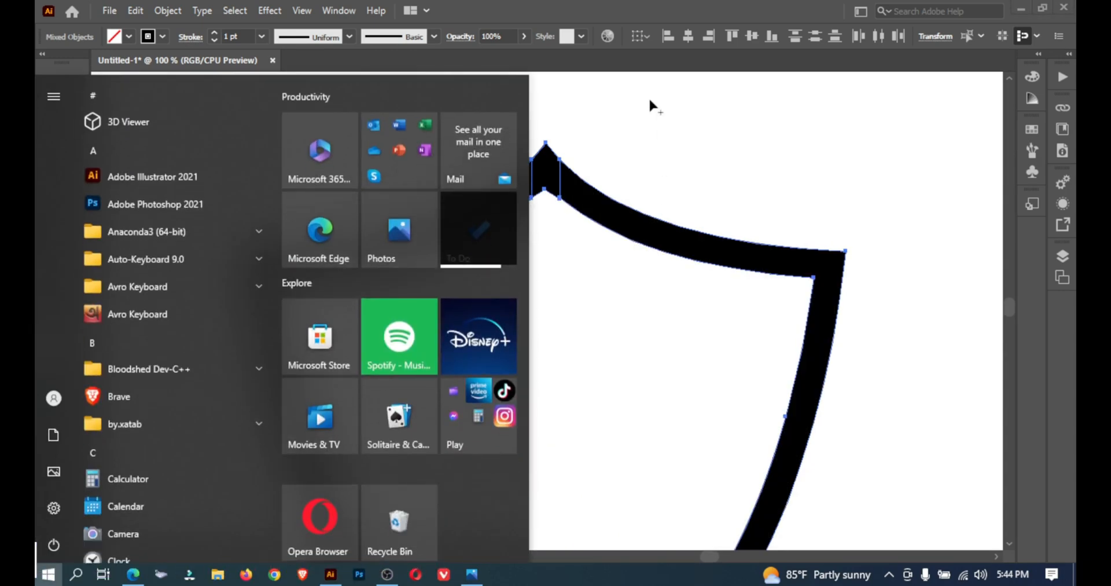
{"action": "key", "text": "super"}
{"action": "left_click_drag", "start_coordinate": [548, 178], "coordinate": [522, 187]}
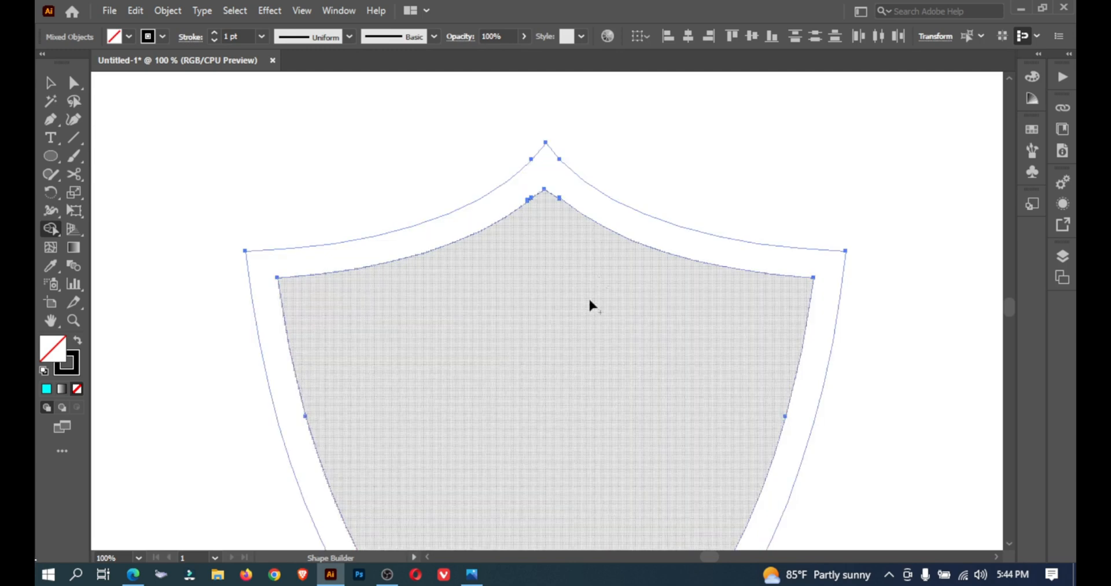
- Remove the small four-point shape and the two protruding tips at the shield's lower point with the Shape Builder tool
{"action": "scroll", "coordinate": [592, 253], "scroll_direction": "down", "scroll_amount": 10}
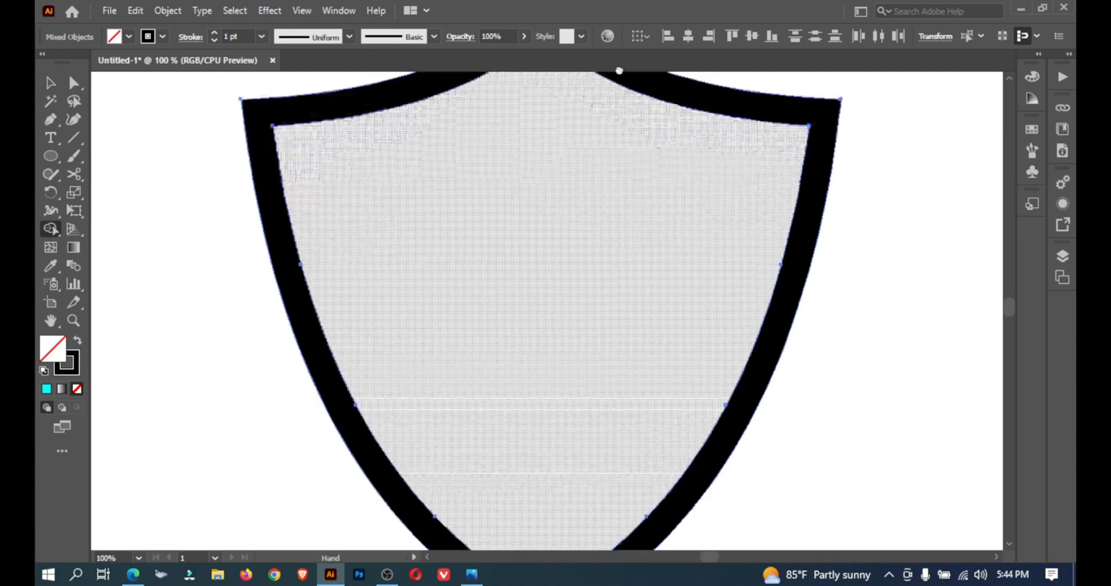
{"action": "scroll", "coordinate": [547, 187], "scroll_direction": "down", "scroll_amount": 4}
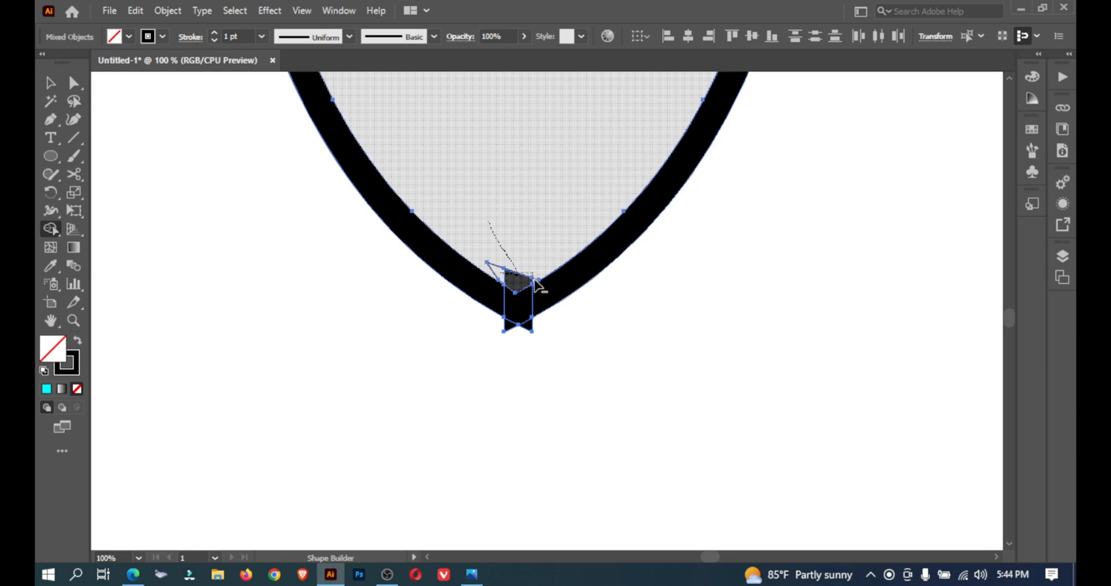
{"action": "left_click_drag", "start_coordinate": [535, 280], "coordinate": [537, 283]}
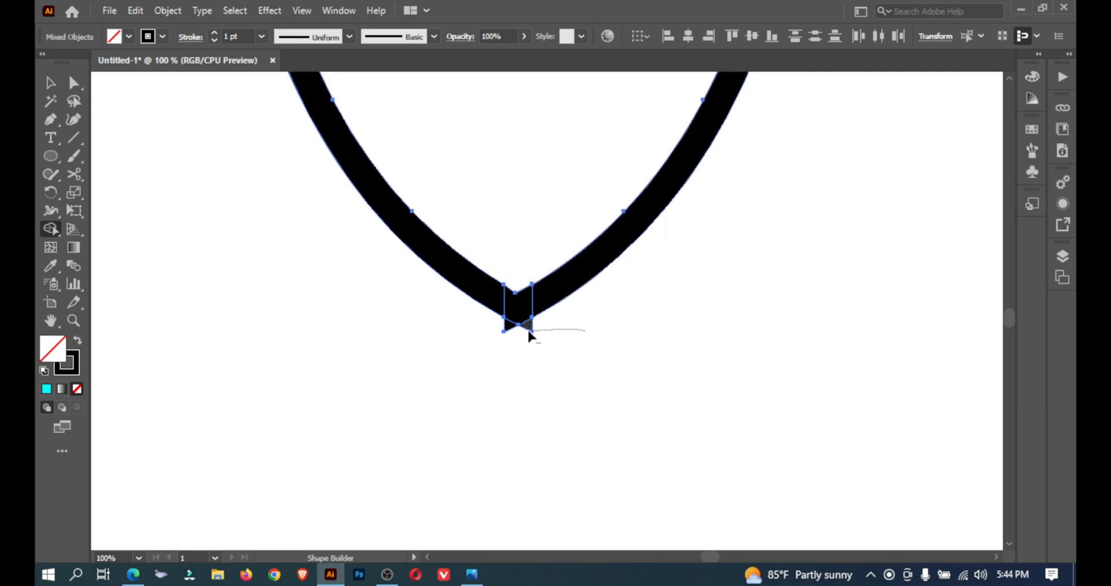
{"action": "mouse_move", "coordinate": [501, 324]}
{"action": "left_mouse_down"}
{"action": "mouse_move", "coordinate": [513, 308]}
{"action": "mouse_move", "coordinate": [538, 305]}
{"action": "mouse_move", "coordinate": [544, 280]}
{"action": "left_mouse_up"}
- Merge the outline halves with the centre piece at the upper point and fill the shield outline with cyan
{"action": "scroll", "coordinate": [541, 261], "scroll_direction": "up", "scroll_amount": 10}
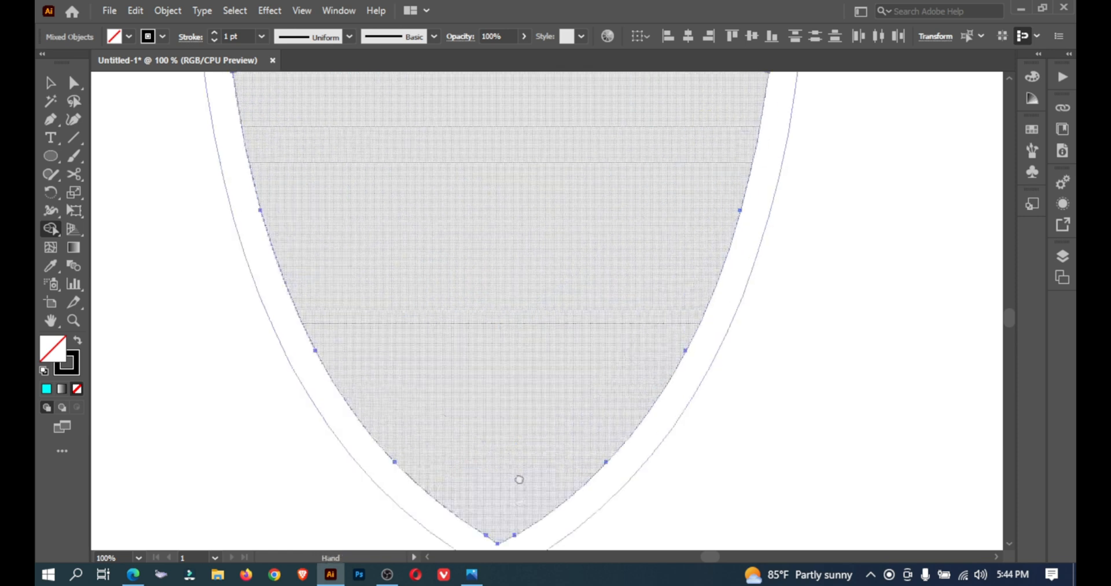
{"action": "left_click_drag", "start_coordinate": [516, 216], "coordinate": [488, 211]}
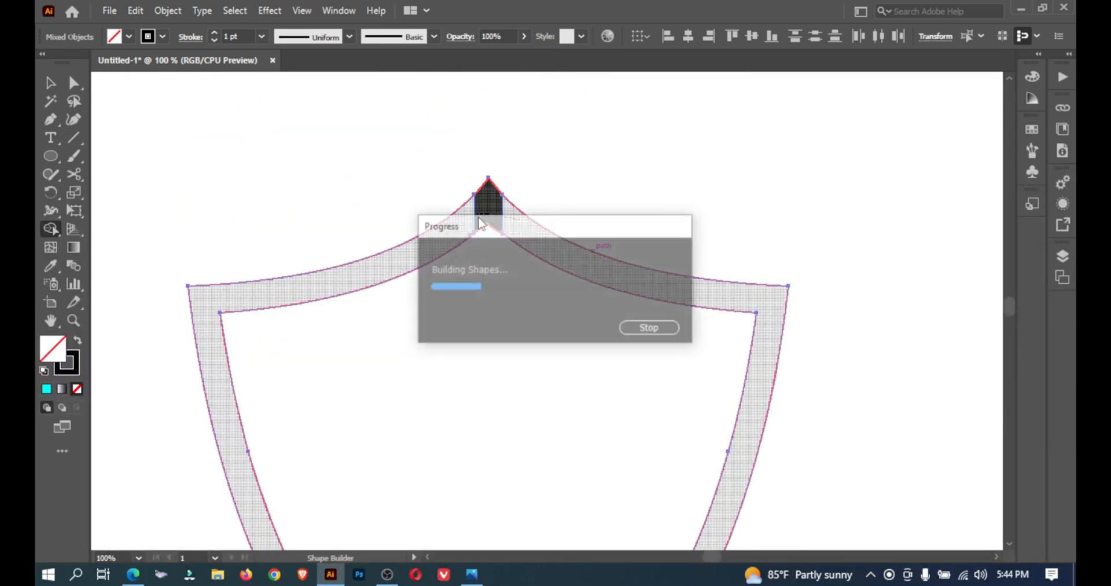
{"action": "left_click", "coordinate": [130, 34]}
{"action": "left_click", "coordinate": [109, 62]}
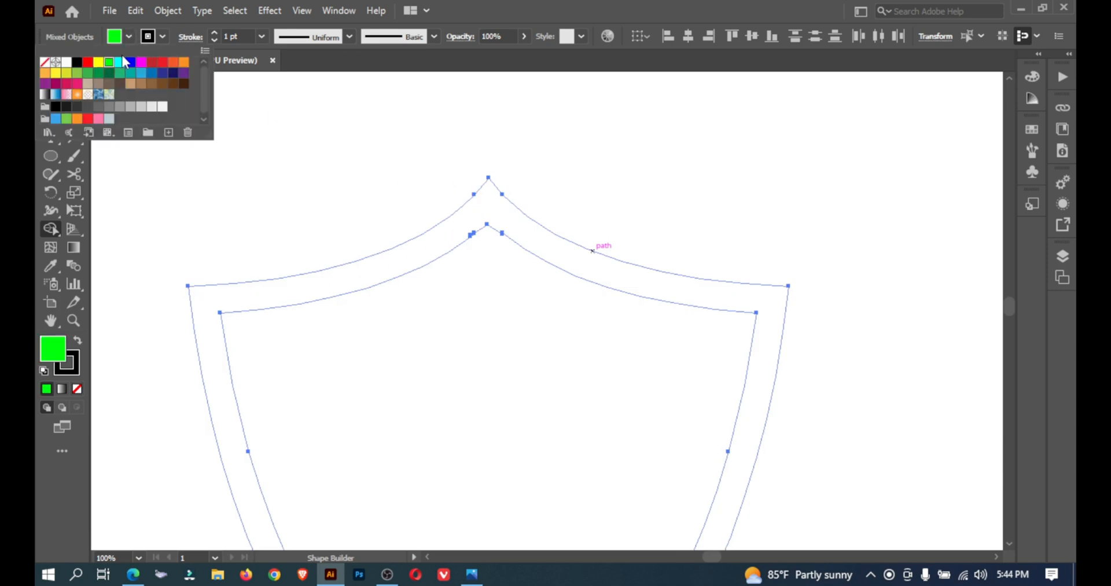
{"action": "left_click", "coordinate": [120, 62]}
{"action": "left_click", "coordinate": [489, 203]}
{"action": "left_click", "coordinate": [489, 204]}
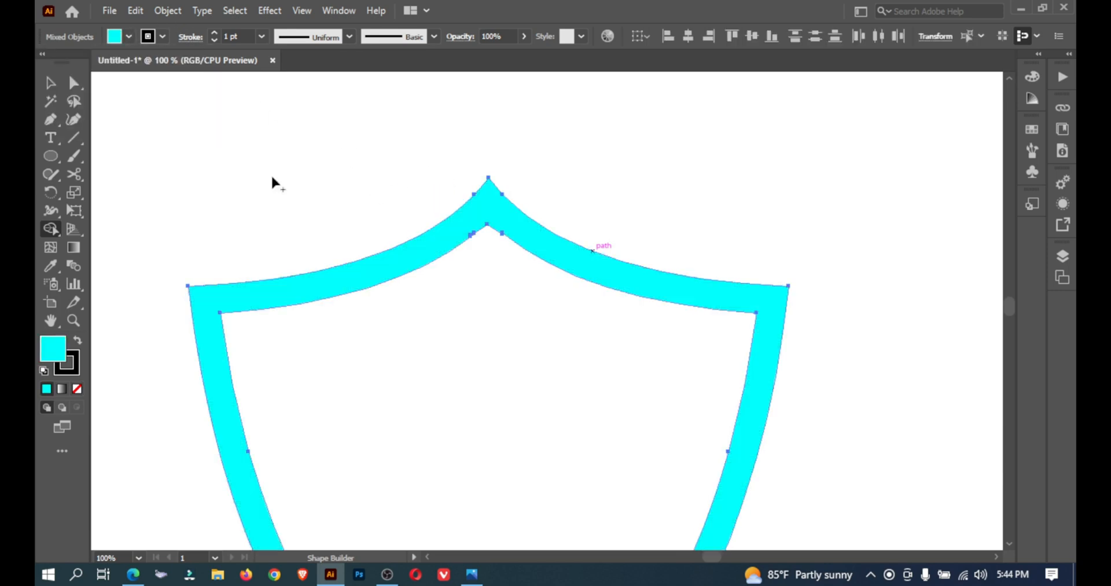
- Copy the cyan shield, paste it directly over the original, and scale the copy about its centre to about 501 × 610 px
{"action": "left_click", "coordinate": [48, 86]}
{"action": "left_click", "coordinate": [398, 220]}
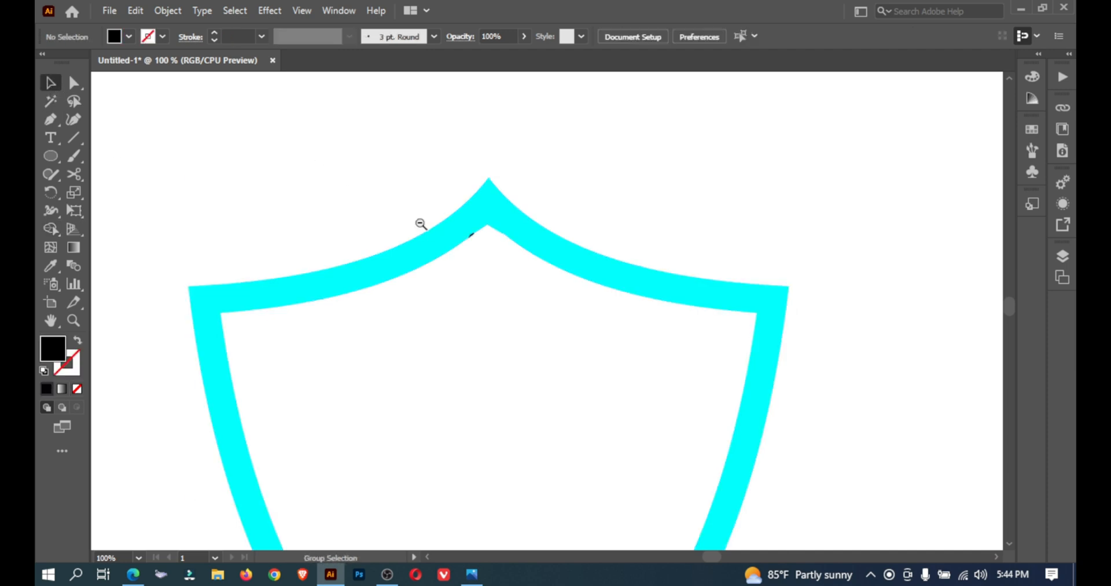
{"action": "scroll", "coordinate": [421, 223], "scroll_direction": "down", "scroll_amount": 3}
{"action": "key", "text": "ctrl+0"}
{"action": "key", "text": "ctrl+a"}
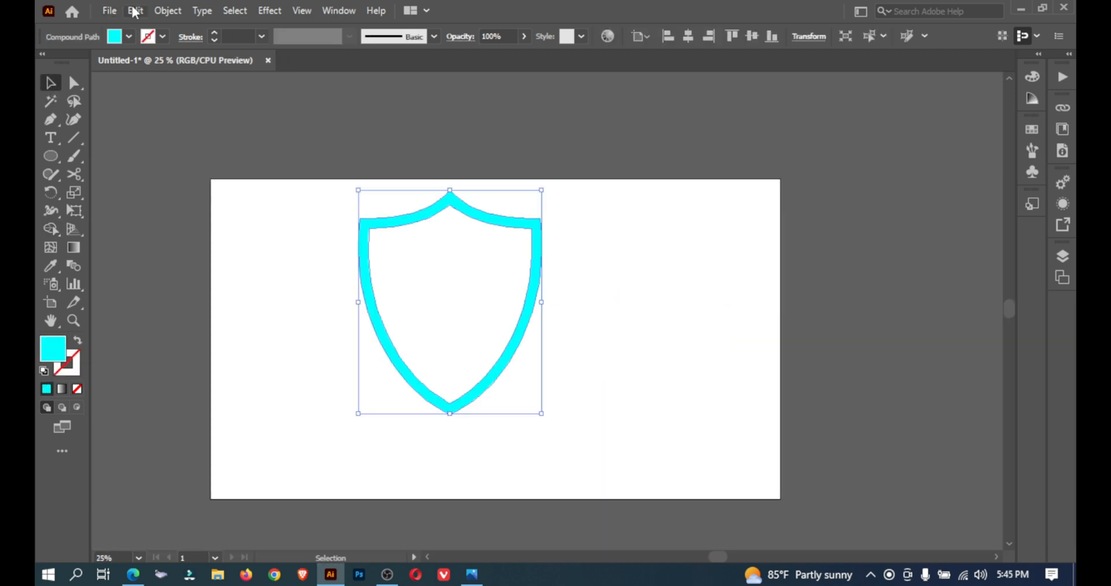
{"action": "left_click", "coordinate": [135, 12]}
{"action": "left_click", "coordinate": [152, 79]}
{"action": "left_click", "coordinate": [135, 11]}
{"action": "left_click", "coordinate": [161, 116]}
{"action": "left_click_drag", "start_coordinate": [544, 193], "coordinate": [528, 213]}
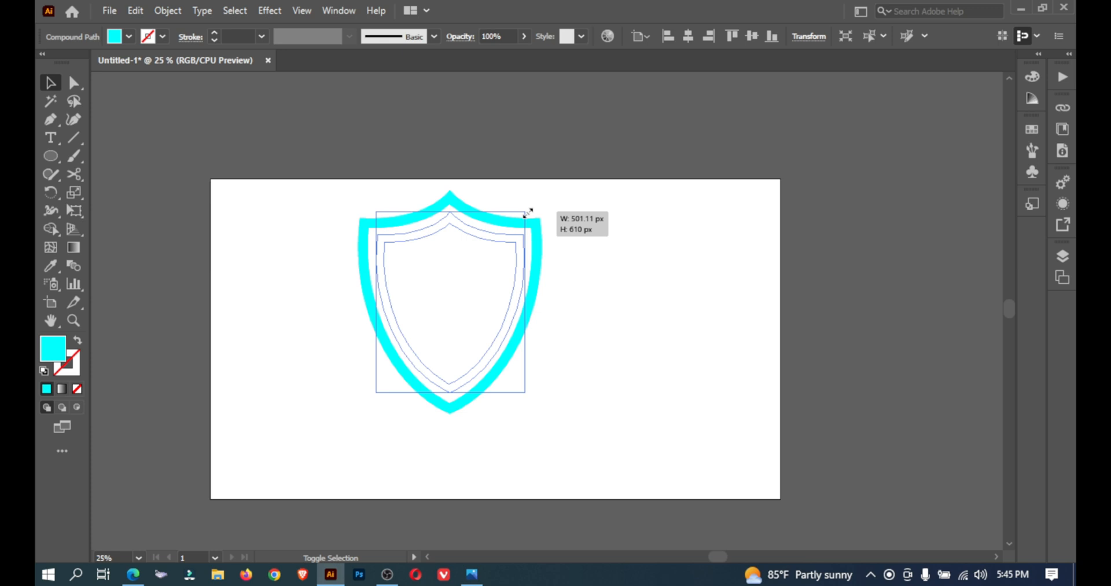
{"action": "left_click", "coordinate": [635, 253]}
- Enlarge the inner shield slightly so the gap to the outer shield narrows
{"action": "key", "text": "ctrl+plus"}
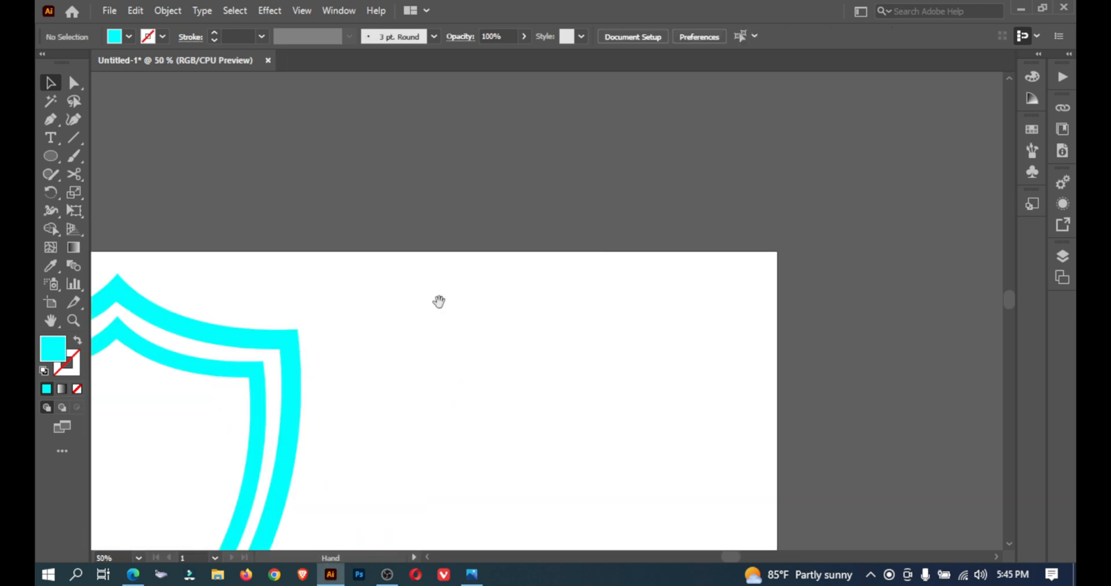
{"action": "left_click_drag", "start_coordinate": [439, 301], "coordinate": [782, 248]}
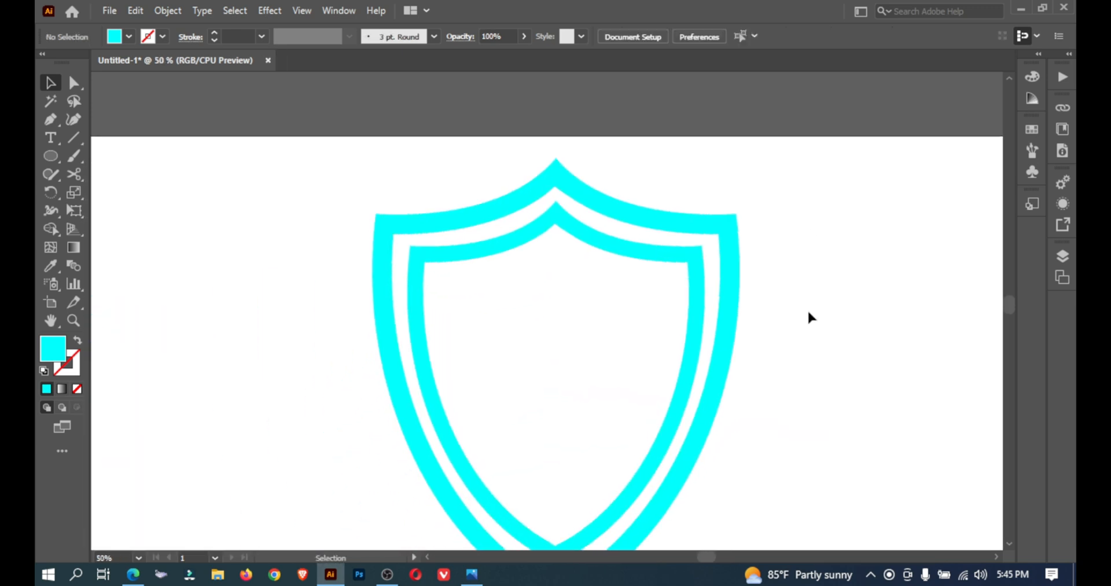
{"action": "left_click_drag", "start_coordinate": [787, 318], "coordinate": [741, 270]}
{"action": "left_click", "coordinate": [652, 239]}
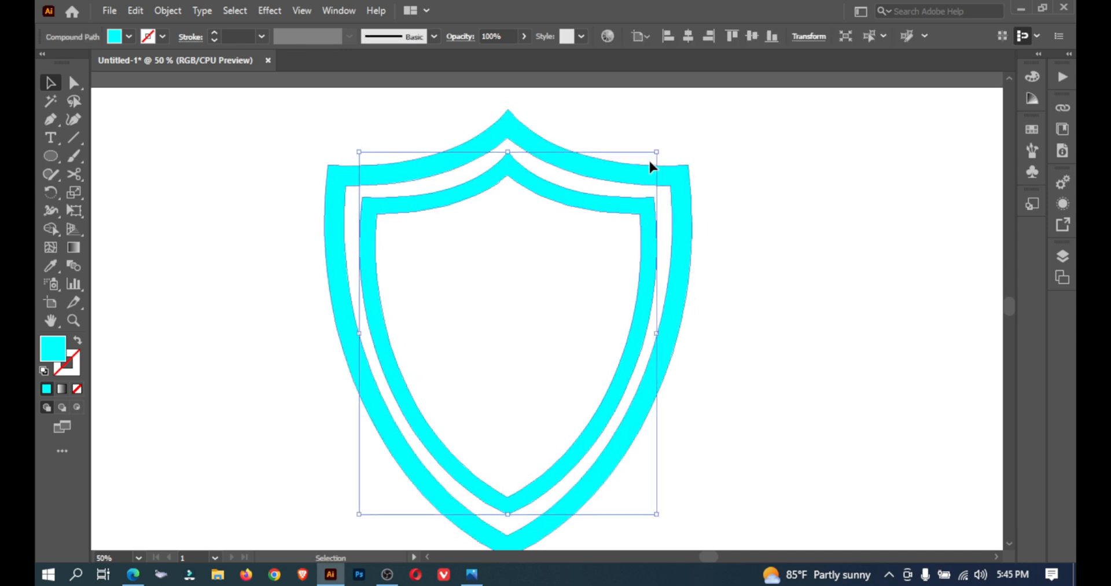
{"action": "left_click_drag", "start_coordinate": [657, 151], "coordinate": [662, 149]}
{"action": "left_click", "coordinate": [762, 258]}
- Draw a straight horizontal line across the lower part of the shield and shift it so it crosses both sides
{"action": "left_click", "coordinate": [73, 137]}
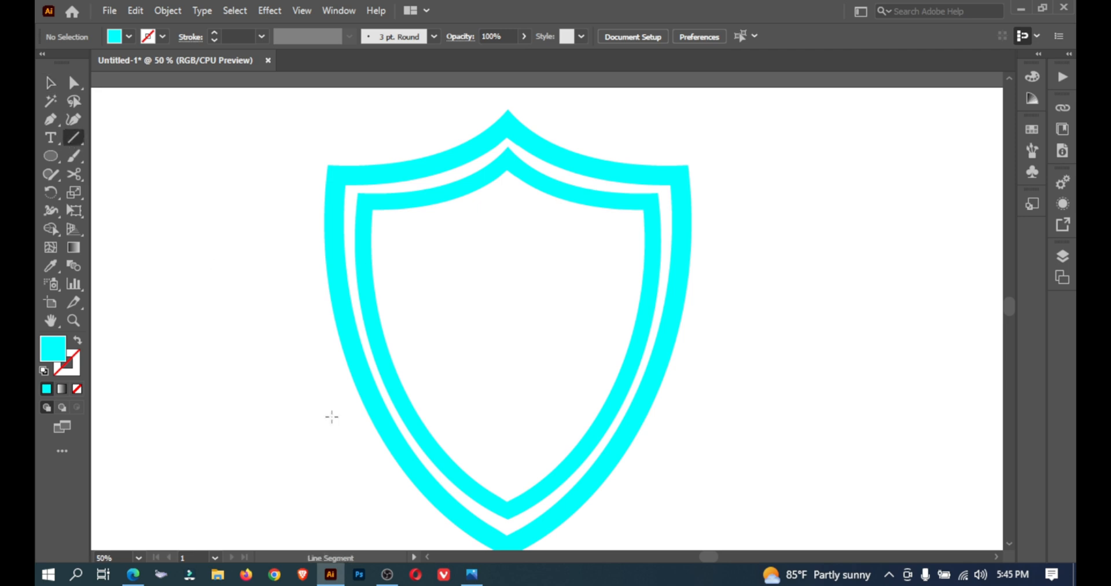
{"action": "left_click_drag", "start_coordinate": [287, 416], "coordinate": [740, 449]}
{"action": "left_click", "coordinate": [57, 90]}
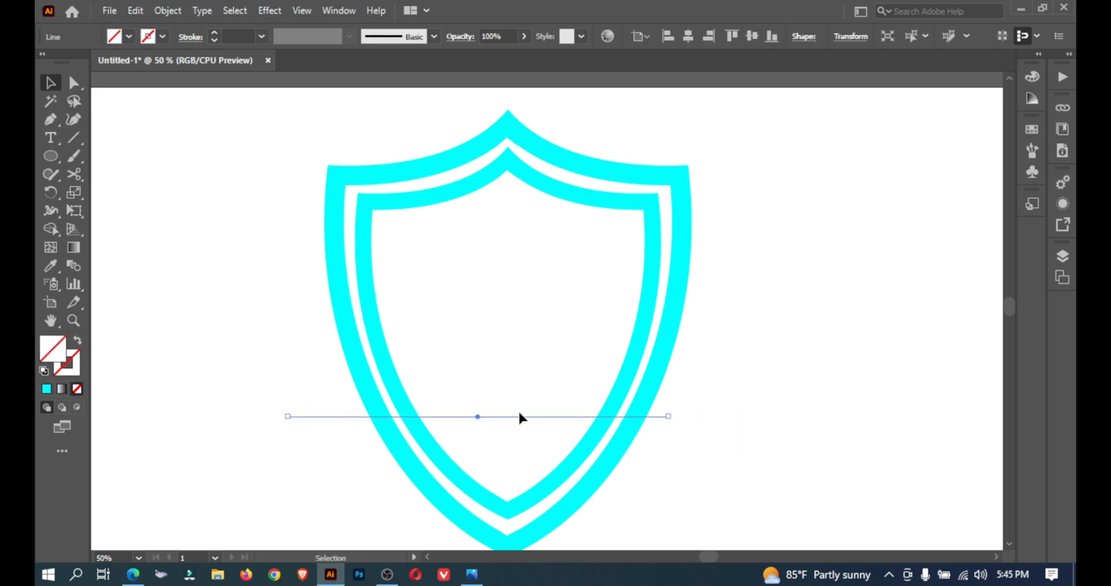
{"action": "left_click_drag", "start_coordinate": [474, 415], "coordinate": [520, 415]}
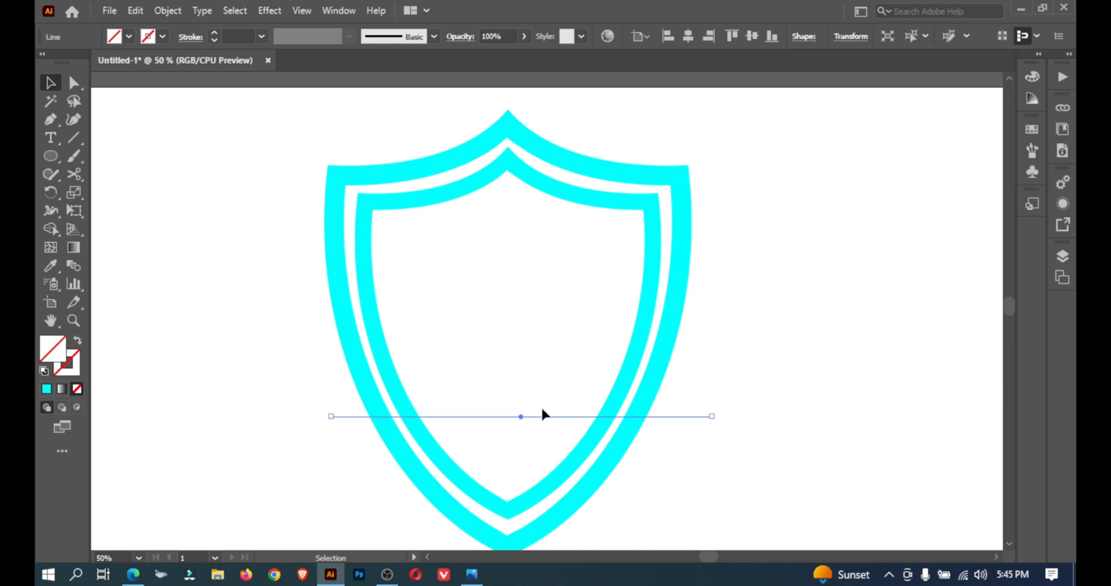
- Give the line a black 38 pt stroke with the lens-shaped variable width profile that tapers at both ends
{"action": "left_click", "coordinate": [362, 354]}
{"action": "key", "text": "ctrl"}
{"action": "left_click_drag", "start_coordinate": [281, 402], "coordinate": [332, 527]}
{"action": "type", "text": "38"}
{"action": "key", "text": "Return"}
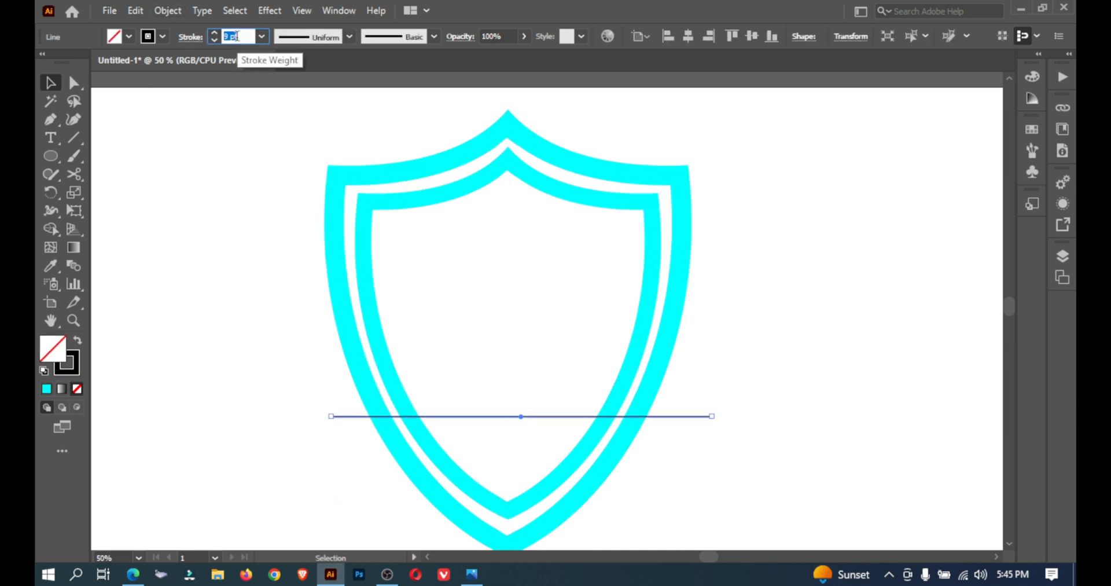
{"action": "left_click", "coordinate": [328, 38]}
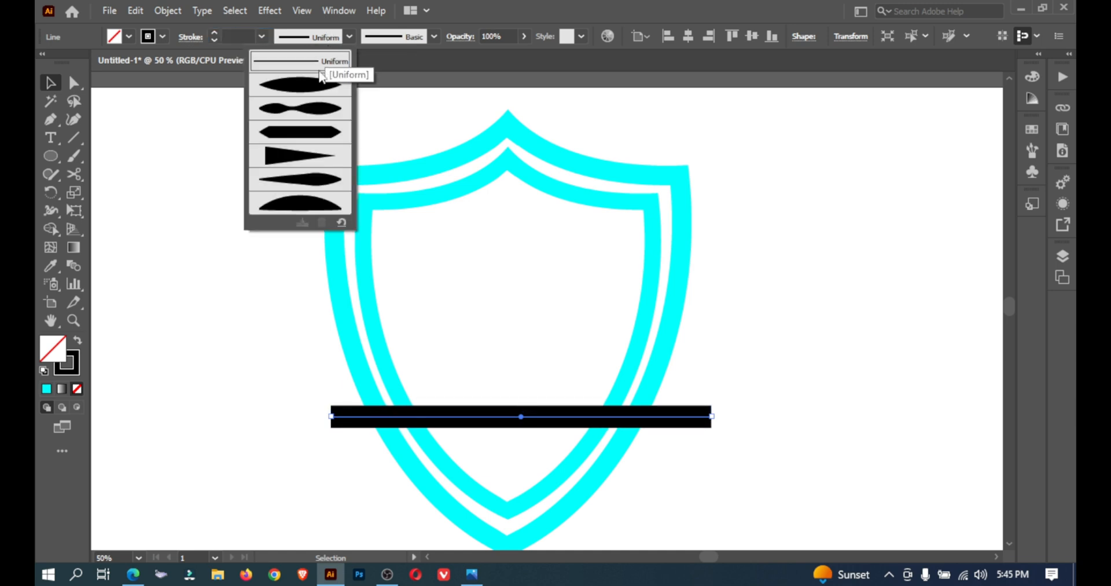
{"action": "left_click", "coordinate": [311, 86]}
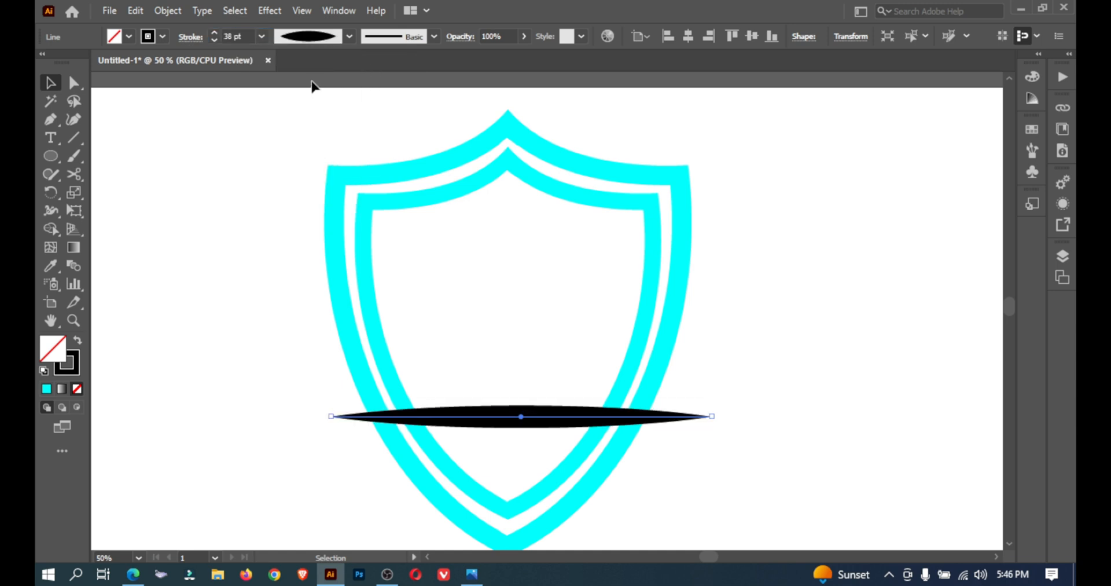
{"action": "left_click", "coordinate": [246, 192]}
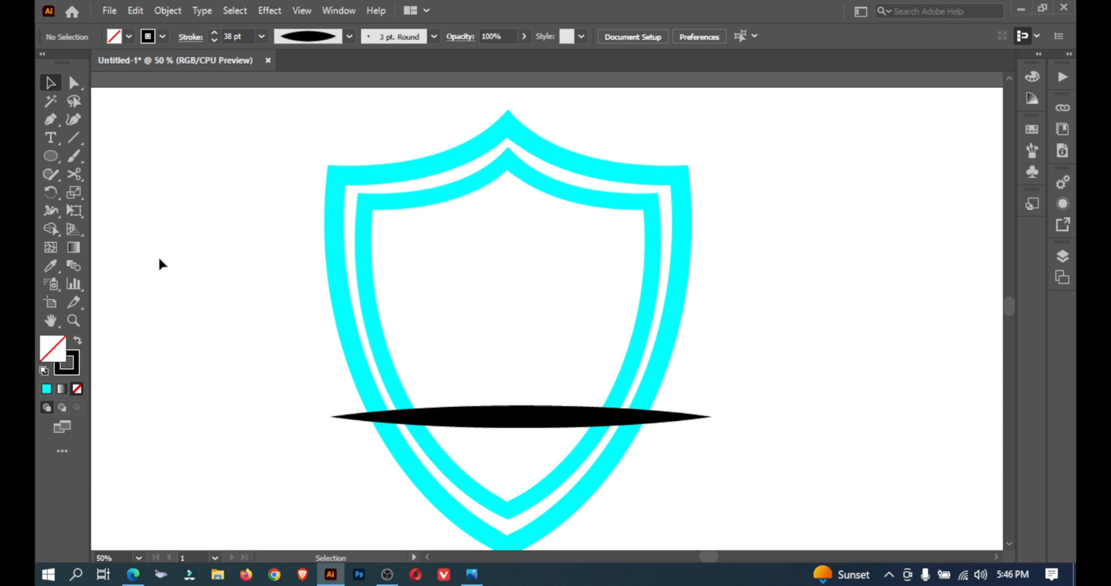
- Align both shields and the tapered line to a common horizontal centre
{"action": "left_click_drag", "start_coordinate": [159, 260], "coordinate": [703, 444]}
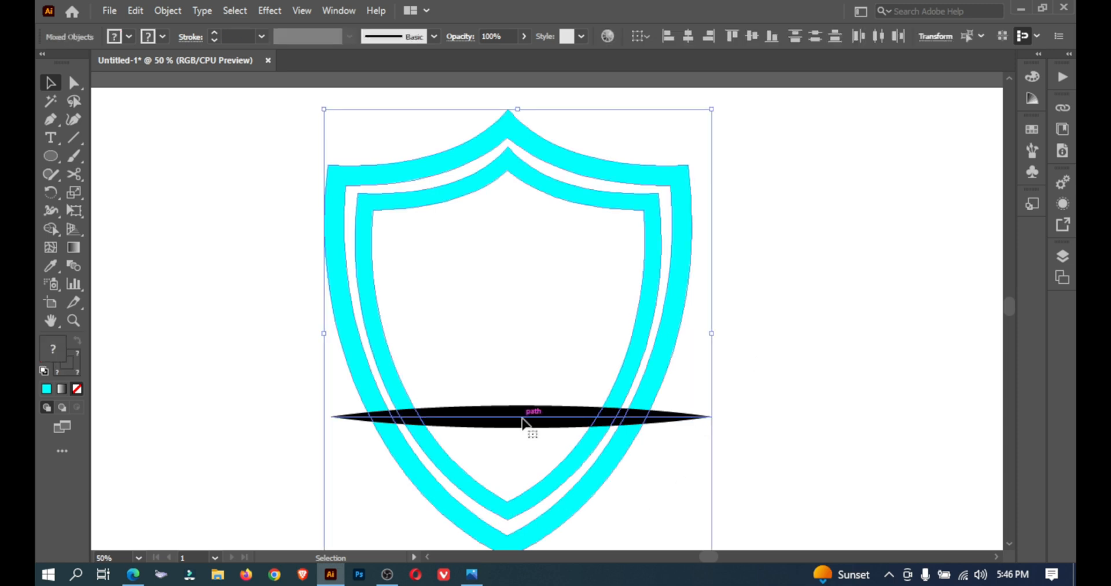
{"action": "left_click", "coordinate": [697, 39]}
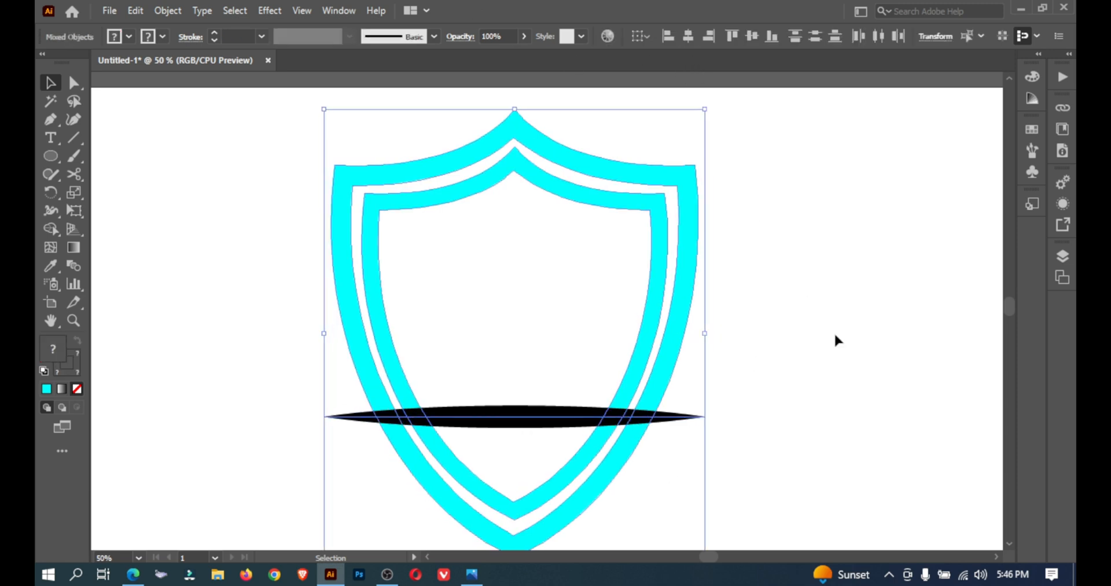
{"action": "left_click", "coordinate": [835, 331]}
- Duplicate the tapered line straight up so the copy crosses the upper part of the shield
{"action": "left_click_drag", "start_coordinate": [526, 418], "coordinate": [526, 279]}
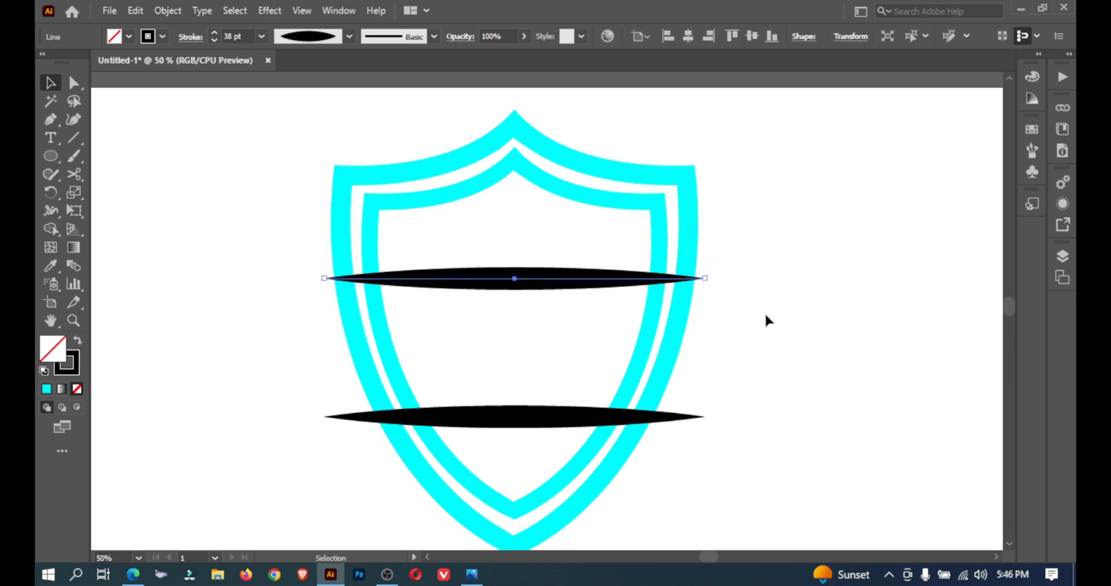
{"action": "left_click", "coordinate": [739, 317]}
{"action": "left_click_drag", "start_coordinate": [635, 276], "coordinate": [747, 541]}
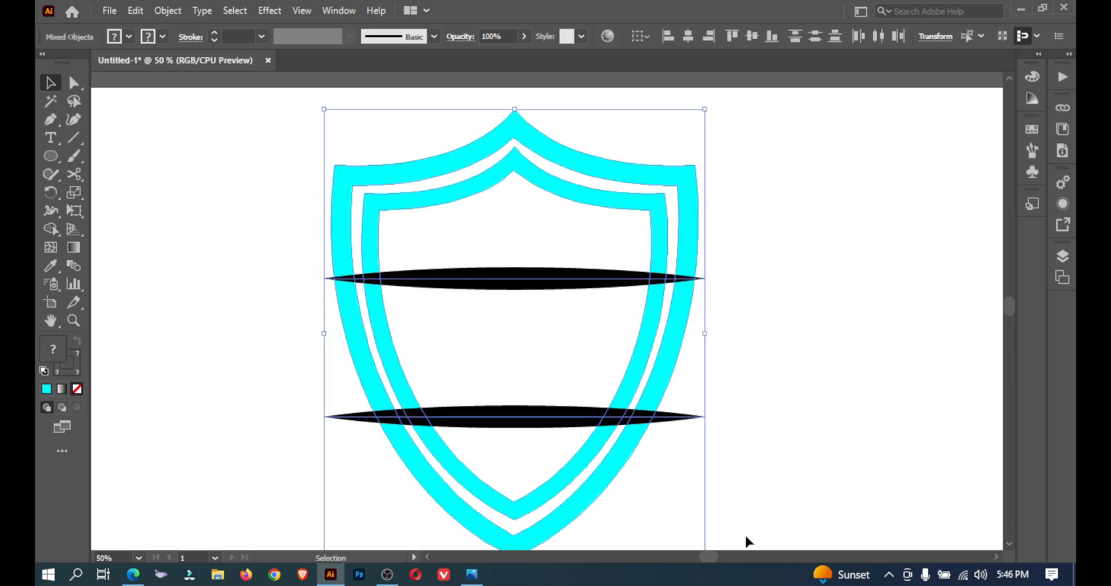
{"action": "left_click", "coordinate": [596, 243]}
- Lengthen the upper tapered line beyond both sides of the shield and centre-align all the shapes horizontally
{"action": "left_click", "coordinate": [567, 280]}
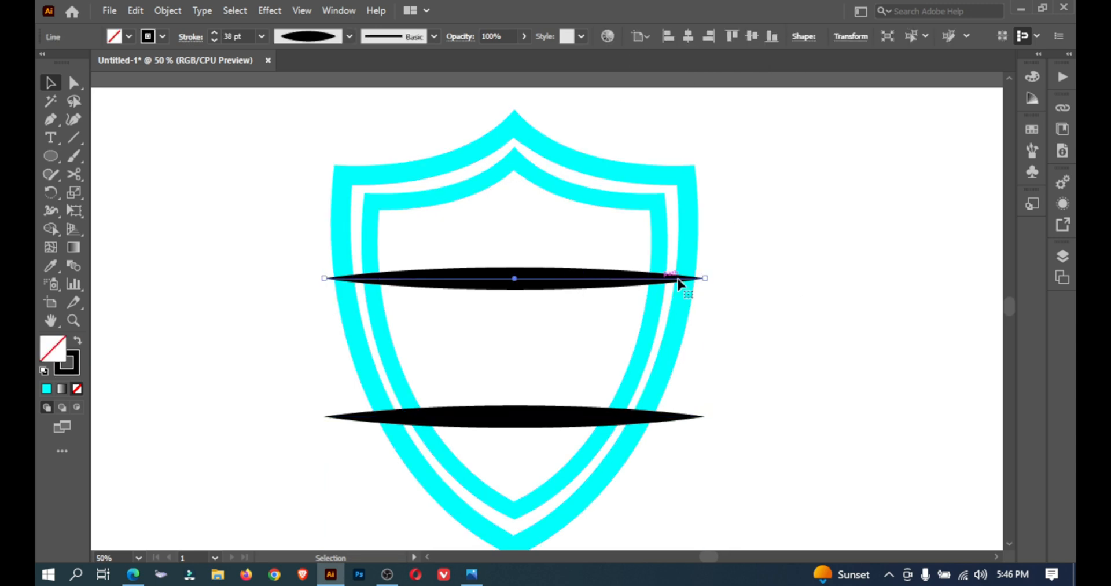
{"action": "left_click_drag", "start_coordinate": [707, 276], "coordinate": [793, 278]}
{"action": "left_click_drag", "start_coordinate": [566, 286], "coordinate": [486, 280]}
{"action": "left_click_drag", "start_coordinate": [774, 181], "coordinate": [432, 553]}
{"action": "left_click", "coordinate": [688, 36]}
{"action": "left_click", "coordinate": [814, 202]}
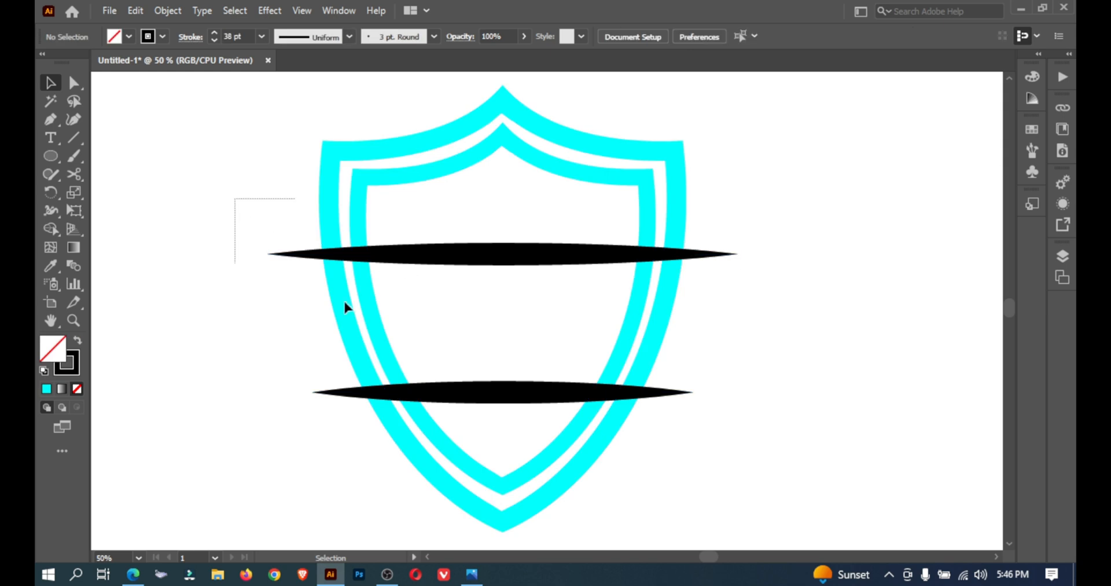
- Draw a thin horizontal line just above the upper tapered line, extending past both sides of the shield
{"action": "left_click_drag", "start_coordinate": [345, 302], "coordinate": [509, 414]}
{"action": "left_click", "coordinate": [788, 288], "text": "ctrl"}
{"action": "left_click_drag", "start_coordinate": [413, 308], "coordinate": [822, 332]}
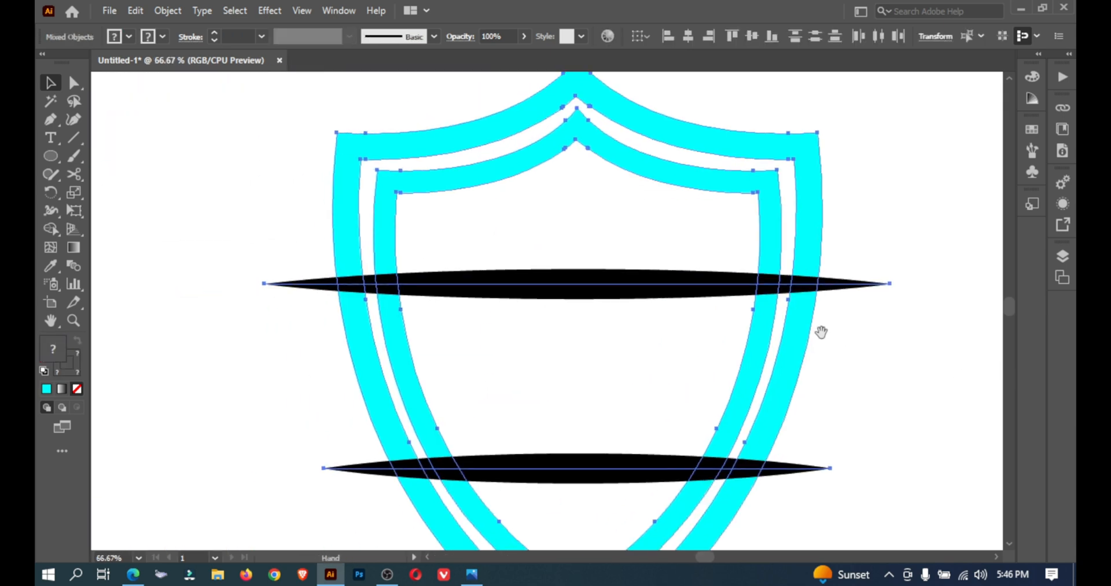
{"action": "left_click", "coordinate": [75, 138]}
{"action": "left_click_drag", "start_coordinate": [226, 259], "coordinate": [885, 259]}
{"action": "key", "text": "v"}
{"action": "left_click_drag", "start_coordinate": [577, 229], "coordinate": [599, 349]}
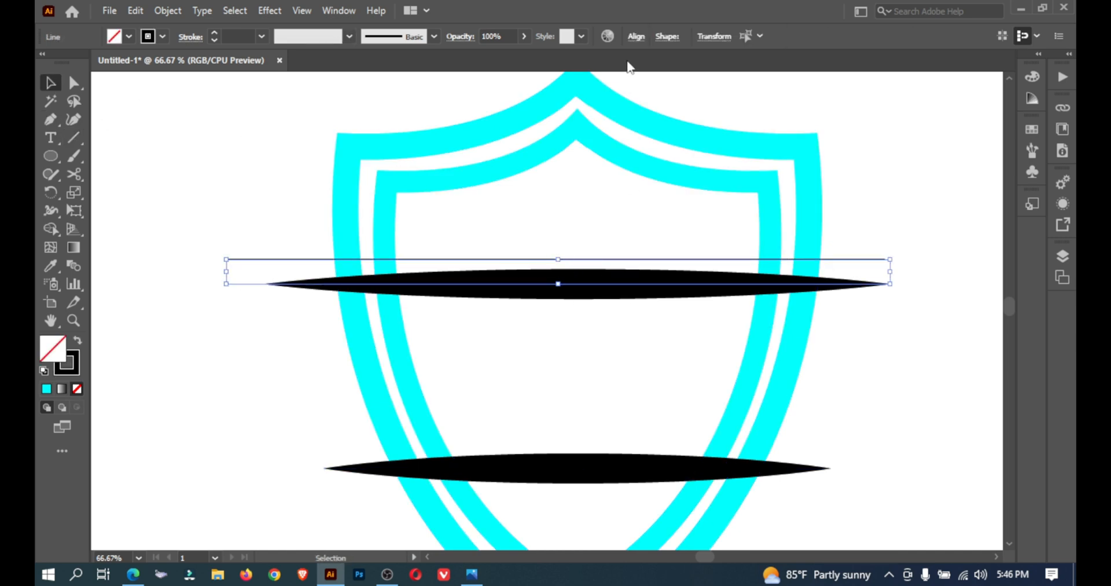
{"action": "left_click", "coordinate": [583, 261]}
{"action": "left_click", "coordinate": [553, 259]}
- Set the thin line's stroke to yellow and place copies of it through the middles of both tapered lines
{"action": "left_click", "coordinate": [163, 37]}
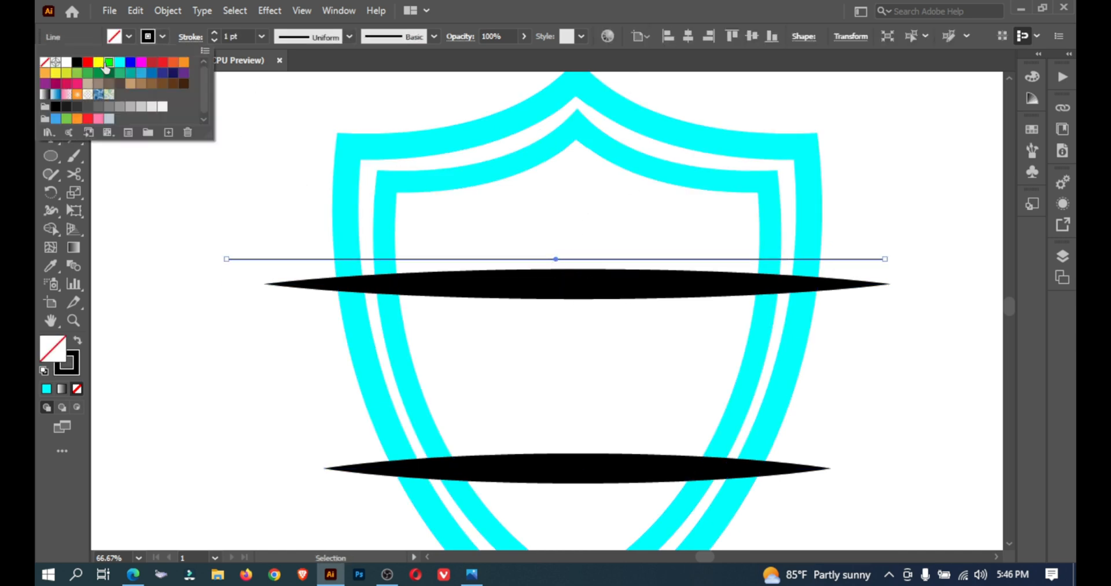
{"action": "left_click", "coordinate": [100, 58]}
{"action": "left_click", "coordinate": [91, 59]}
{"action": "left_click_drag", "start_coordinate": [553, 259], "coordinate": [589, 471]}
{"action": "left_click", "coordinate": [836, 325]}
- Select both tapered lines with their thin yellow lines and expand the tapered strokes' appearance into shapes
{"action": "left_click_drag", "start_coordinate": [577, 236], "coordinate": [585, 512]}
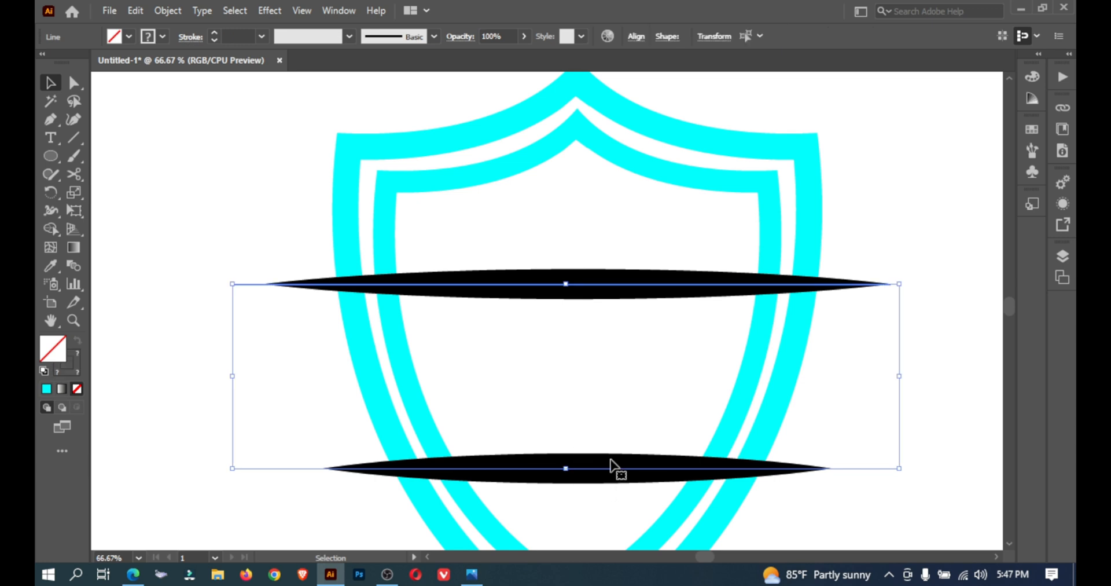
{"action": "left_click", "coordinate": [601, 397], "text": "ctrl+alt"}
{"action": "left_click_drag", "start_coordinate": [781, 315], "coordinate": [696, 316]}
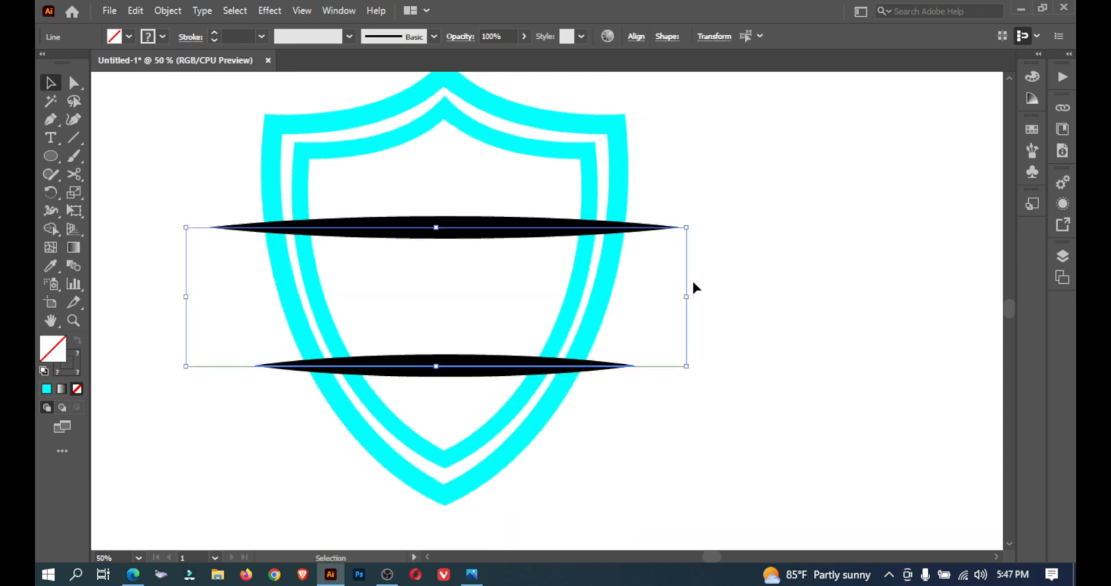
{"action": "left_click", "coordinate": [52, 229]}
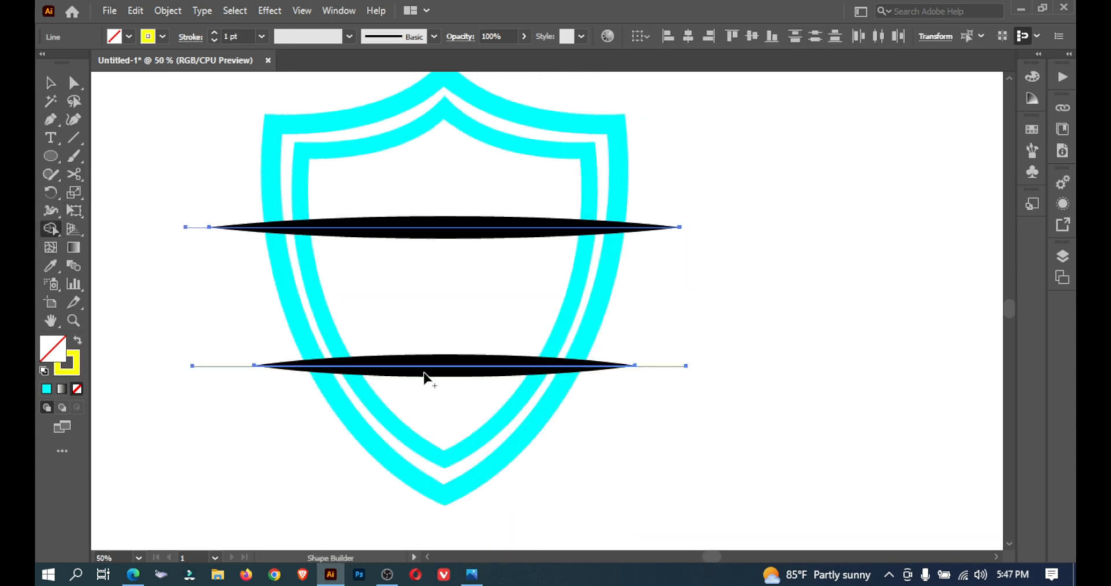
{"action": "left_click", "coordinate": [51, 85]}
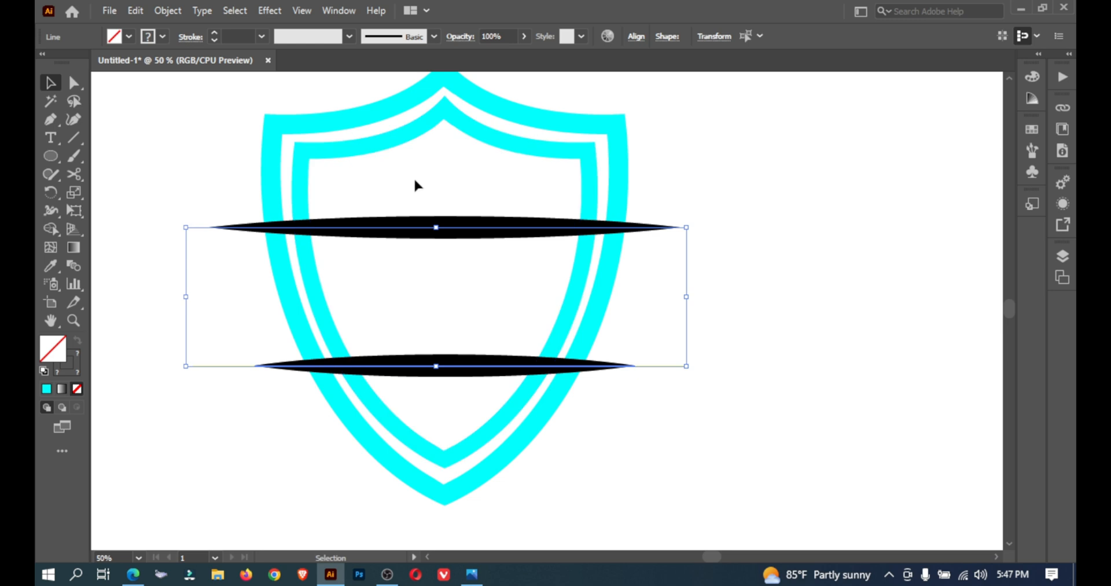
{"action": "left_click", "coordinate": [168, 11]}
{"action": "left_click", "coordinate": [226, 200]}
- Use Shape Builder to remove the upper half of the upper tapered bar and the lower half of the lower one
{"action": "left_click", "coordinate": [51, 229]}
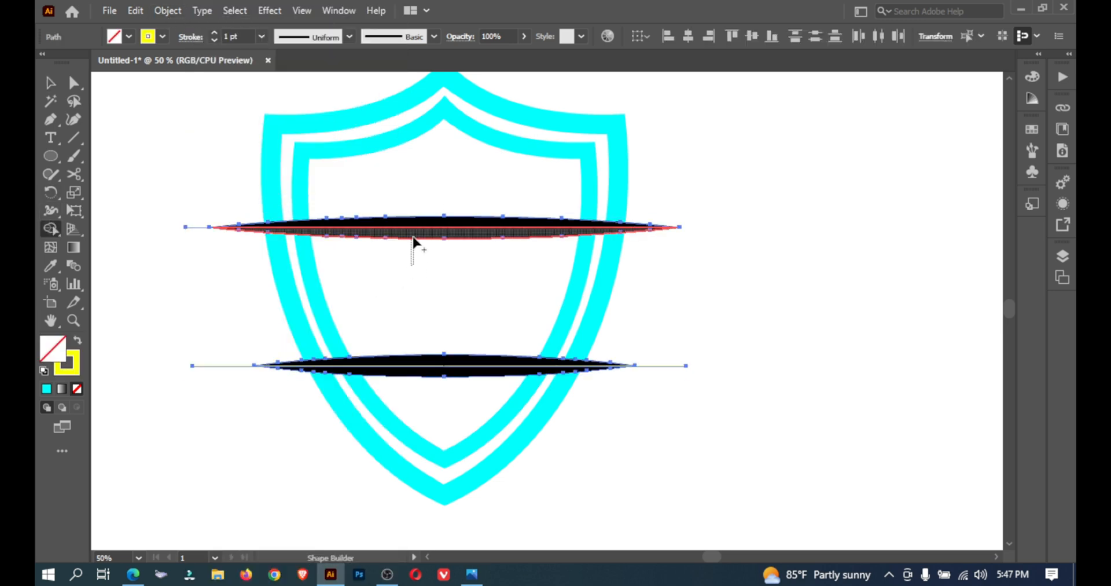
{"action": "key", "text": "ctrl+z"}
{"action": "key", "text": "ctrl+z"}
{"action": "key", "text": "ctrl+shift+z"}
{"action": "key", "text": "ctrl+shift+z"}
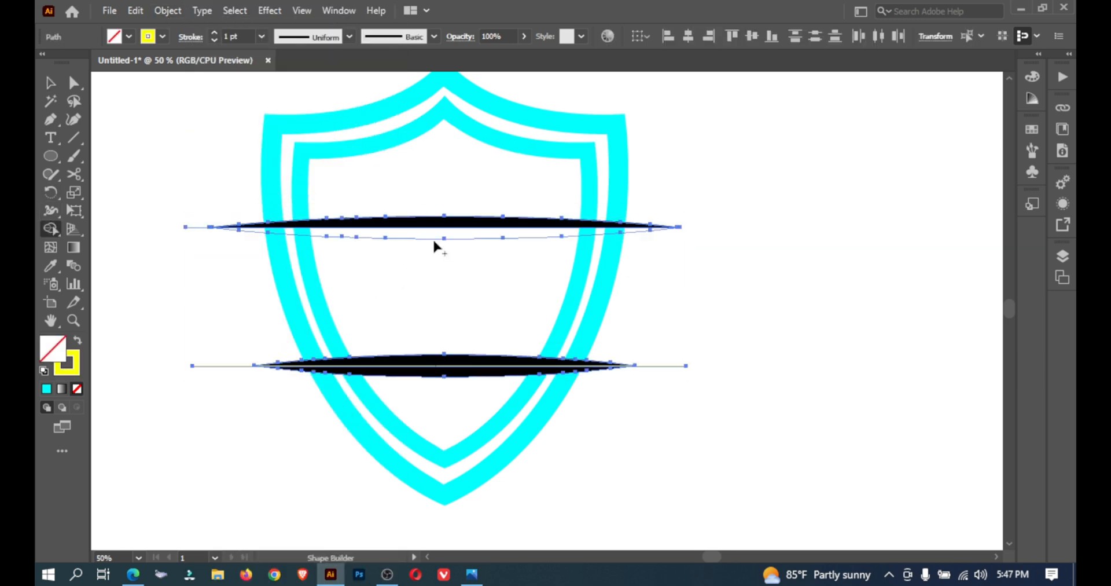
{"action": "left_click_drag", "start_coordinate": [438, 184], "coordinate": [444, 226]}
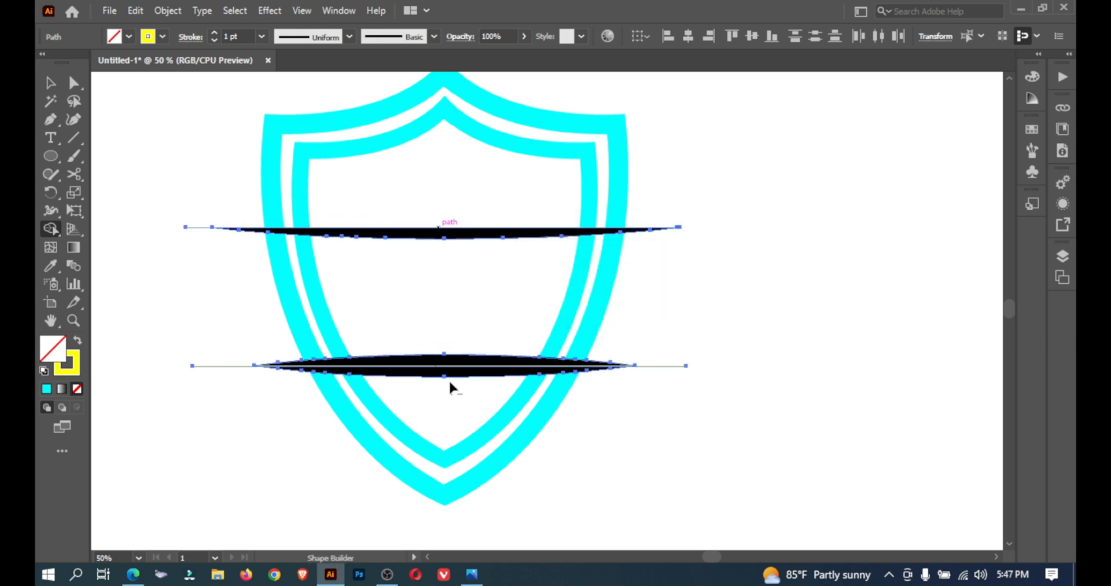
{"action": "left_click", "coordinate": [443, 372], "text": "alt"}
- Delete the two thin yellow lines along the flat edges of the bars
{"action": "left_click", "coordinate": [51, 82]}
{"action": "left_click", "coordinate": [202, 167]}
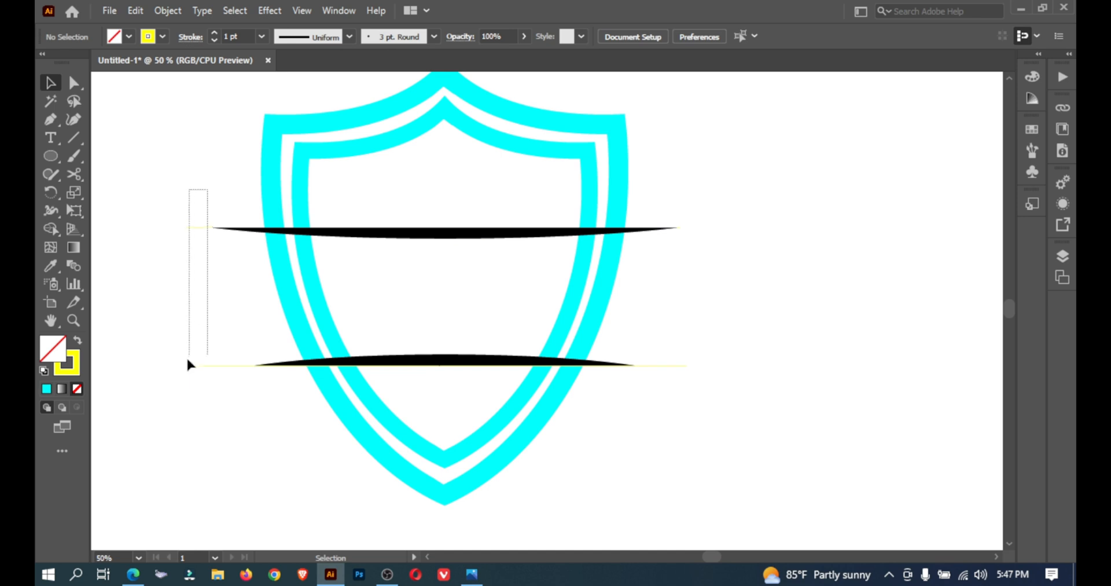
{"action": "left_click_drag", "start_coordinate": [188, 364], "coordinate": [162, 377]}
{"action": "left_click", "coordinate": [162, 378]}
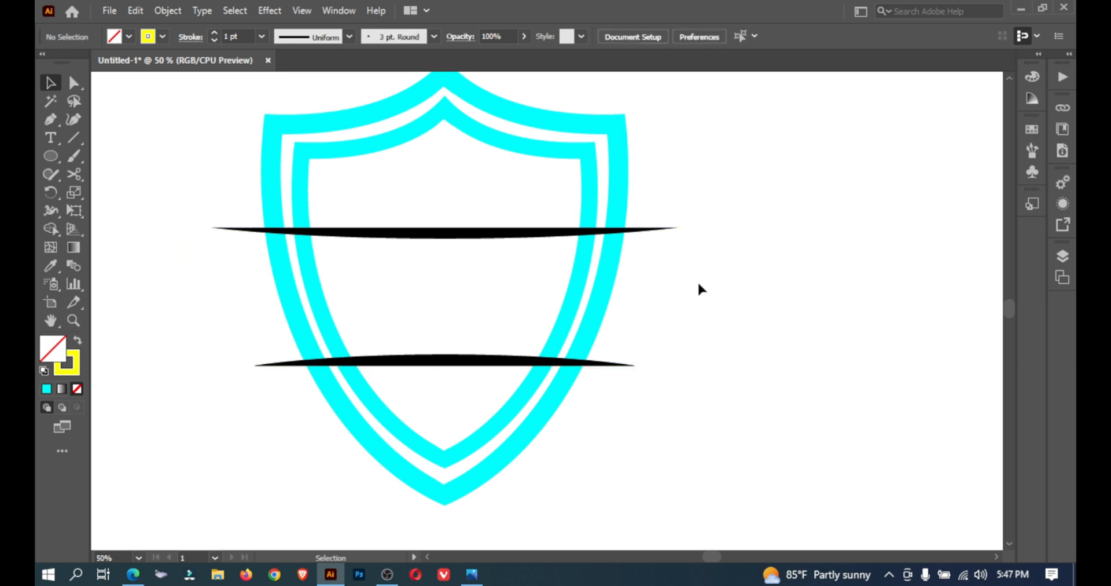
- Nudge the middle anchor point on the upper bar's curved edge slightly down
{"action": "left_click", "coordinate": [446, 235]}
{"action": "key", "text": "ctrl+equal"}
{"action": "key", "text": "ctrl+equal"}
{"action": "key", "text": "a"}
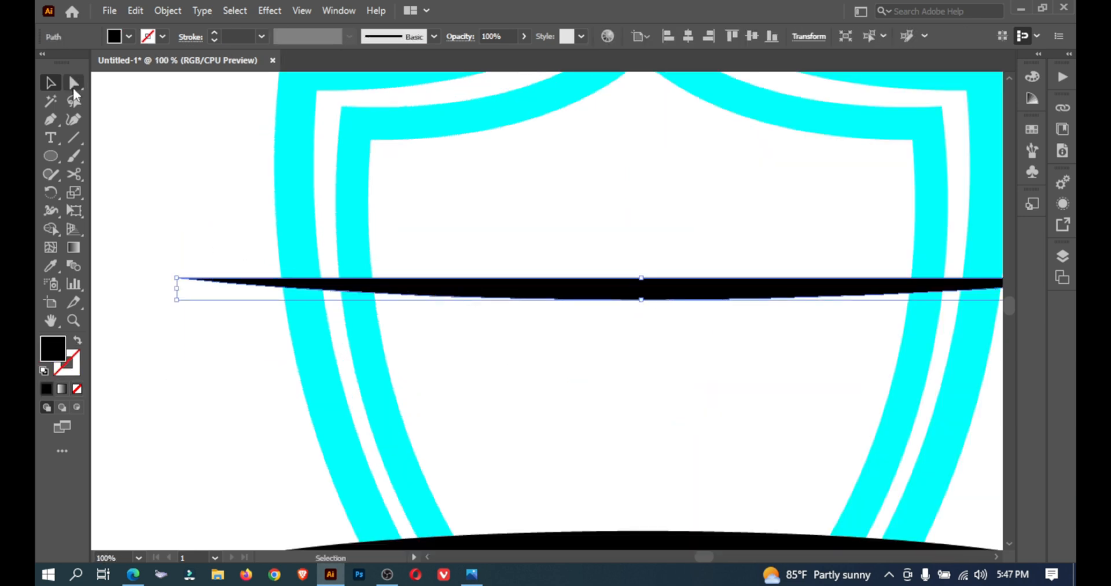
{"action": "left_click", "coordinate": [639, 299]}
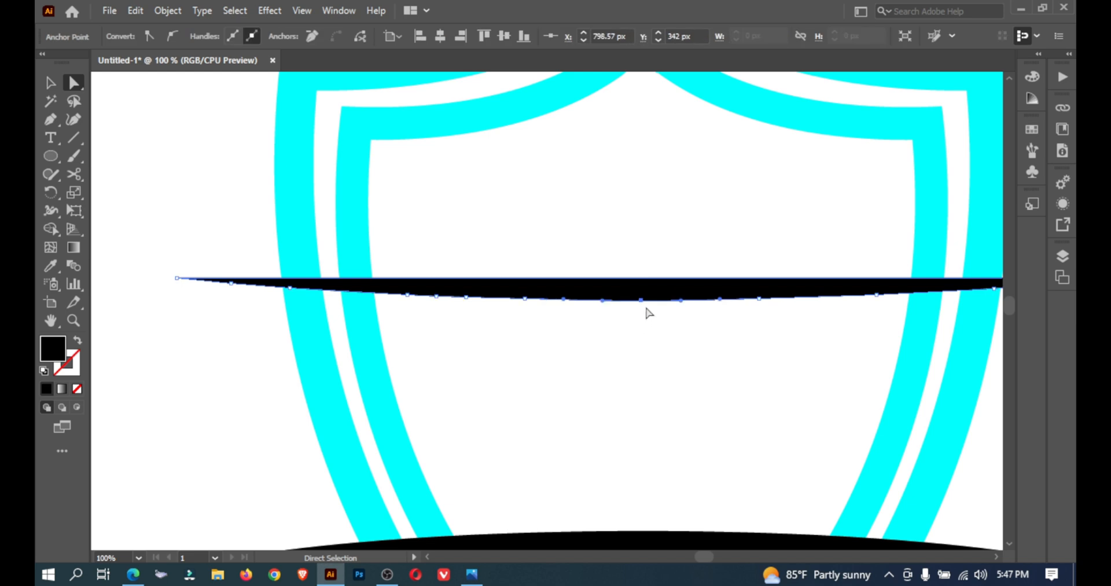
{"action": "key", "text": "Down"}
{"action": "left_click", "coordinate": [135, 109]}
{"action": "left_click", "coordinate": [675, 286]}
{"action": "left_click_drag", "start_coordinate": [674, 286], "coordinate": [519, 187]}
{"action": "key", "text": "ctrl+minus"}
{"action": "key", "text": "ctrl+minus"}
{"action": "key", "text": "ctrl+minus"}
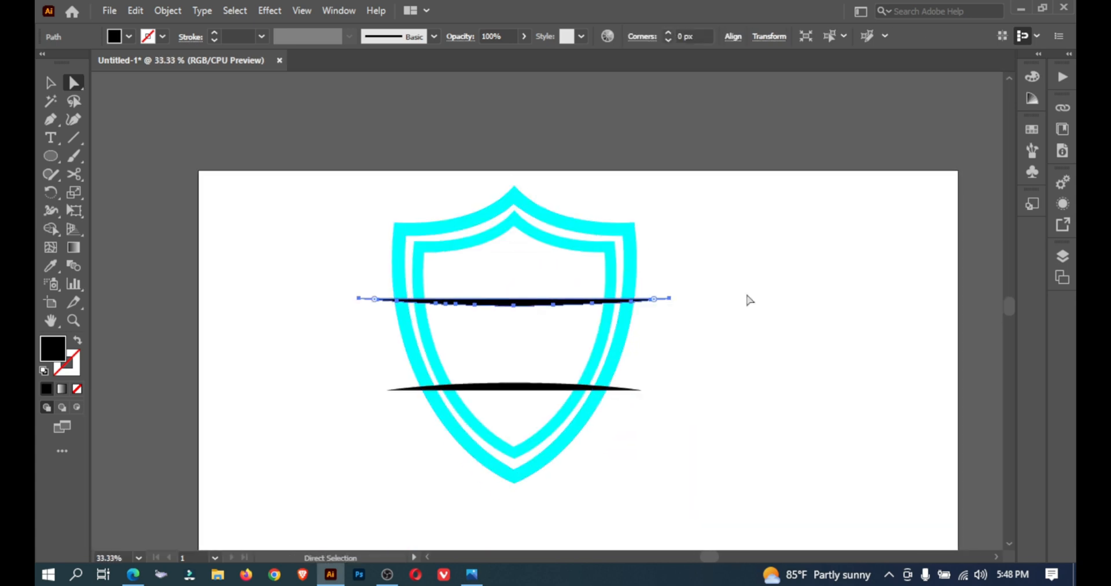
{"action": "left_click", "coordinate": [749, 300]}
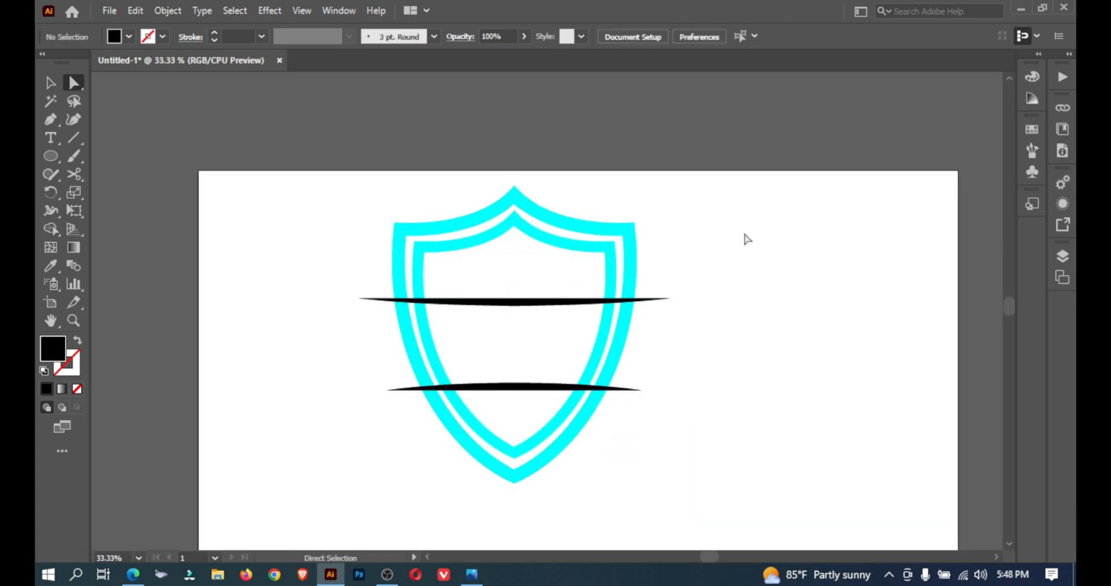
{"action": "left_click_drag", "start_coordinate": [734, 235], "coordinate": [400, 451]}
{"action": "left_click", "coordinate": [778, 246]}
{"action": "left_click_drag", "start_coordinate": [707, 241], "coordinate": [599, 303]}
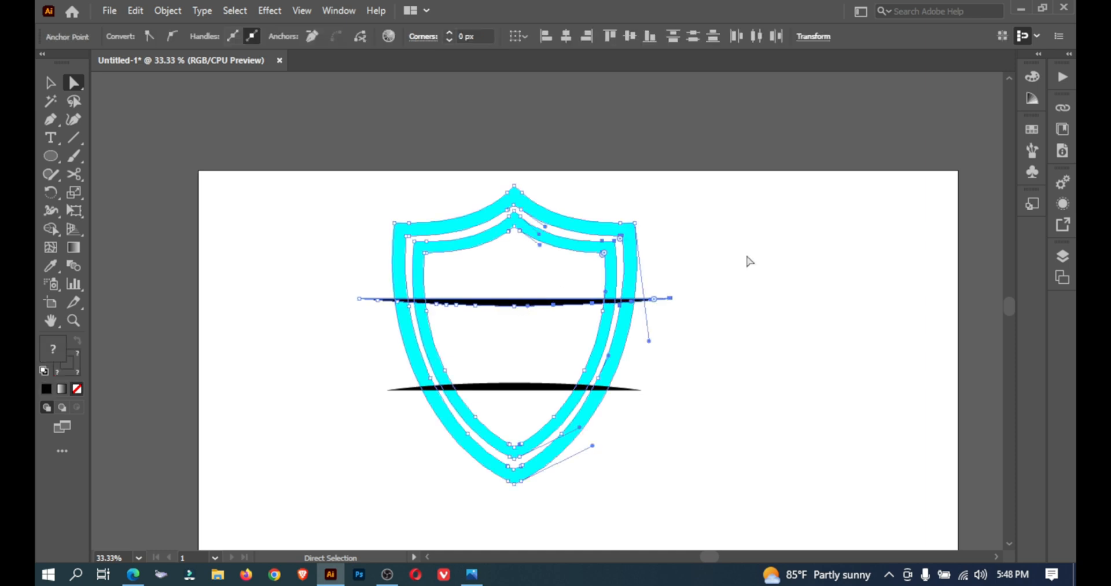
{"action": "left_click", "coordinate": [749, 261]}
- Select everything and use Shape Builder to merge the upper bar with the top section of the inner shield outline
{"action": "scroll", "coordinate": [750, 261], "scroll_direction": "down", "scroll_amount": 1}
{"action": "key", "text": "ctrl+a"}
{"action": "left_click", "coordinate": [51, 229]}
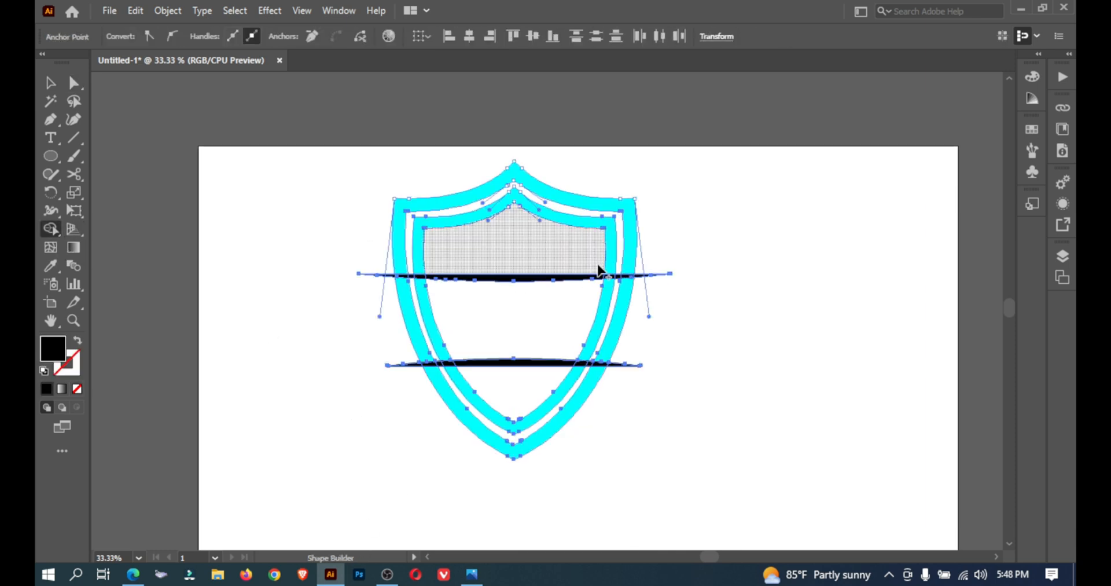
{"action": "key", "text": "ctrl+equal"}
{"action": "key", "text": "ctrl+equal"}
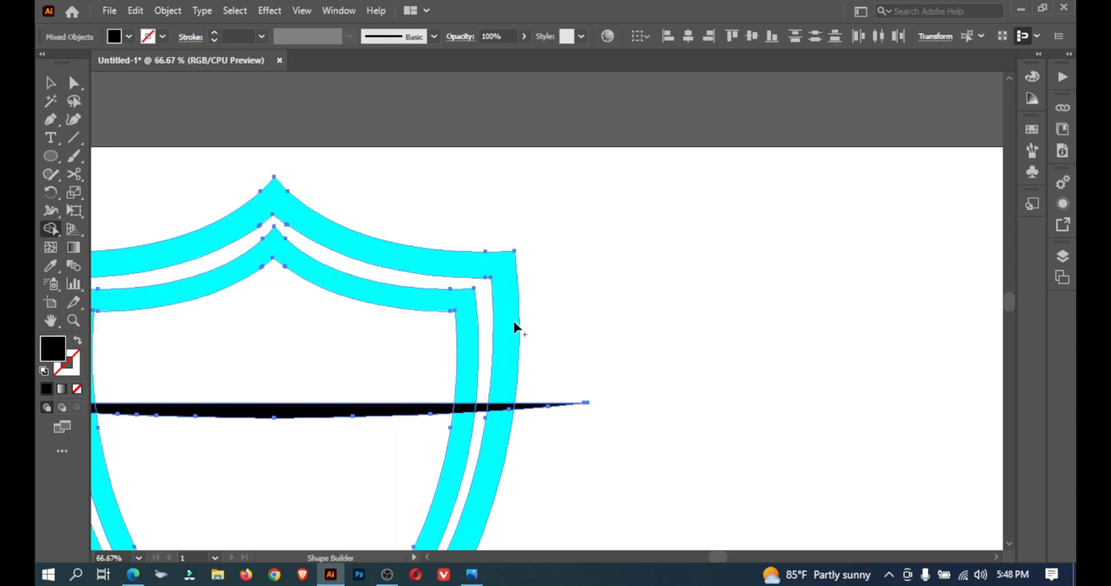
{"action": "scroll", "coordinate": [513, 318], "scroll_direction": "down", "scroll_amount": 2}
{"action": "scroll", "coordinate": [513, 318], "scroll_direction": "left", "scroll_amount": 4}
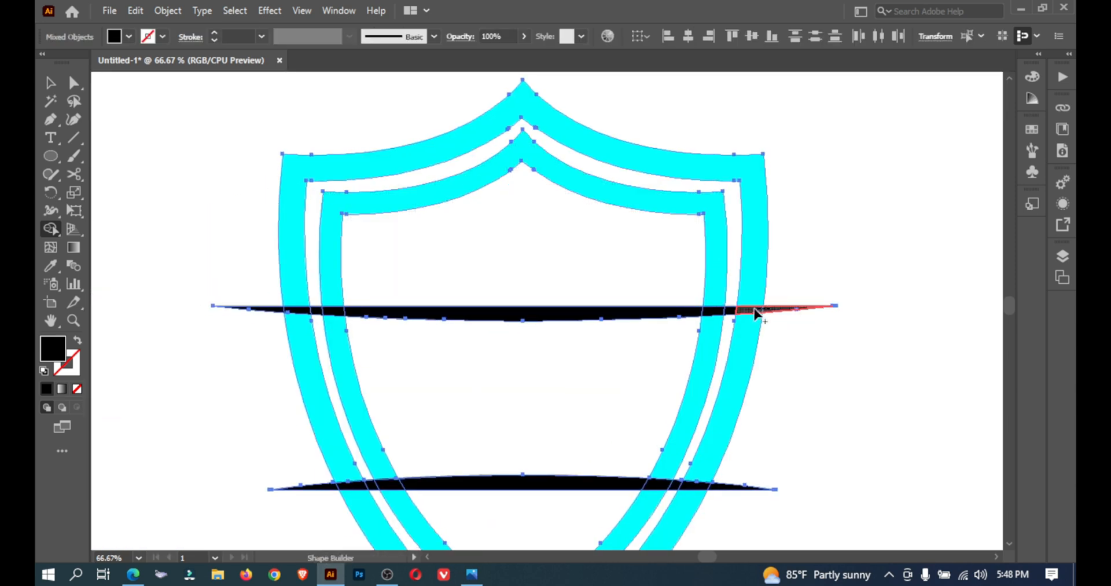
{"action": "left_click", "coordinate": [712, 317]}
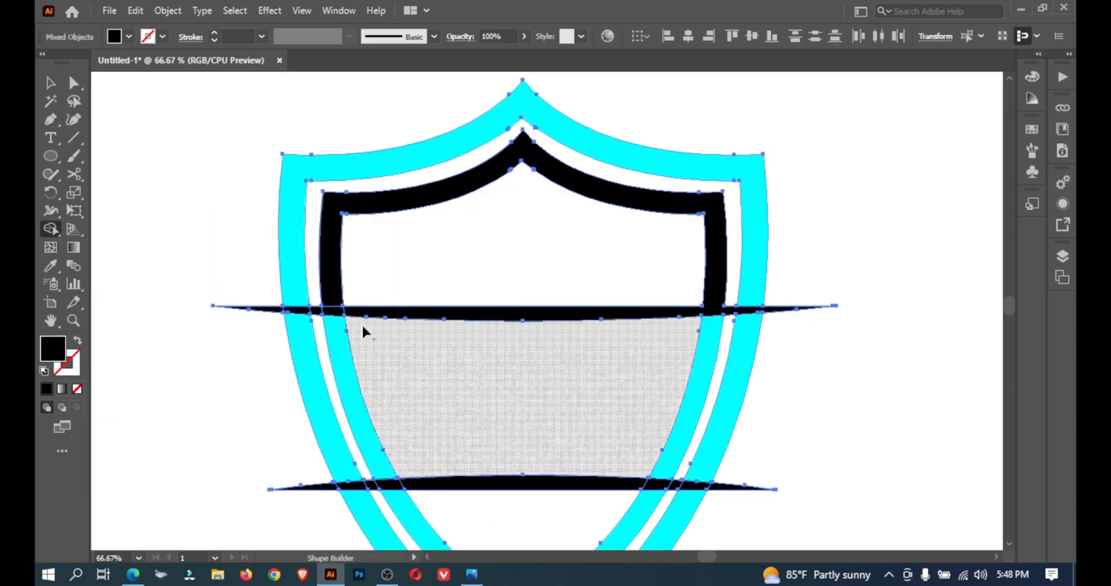
{"action": "left_click", "coordinate": [295, 315]}
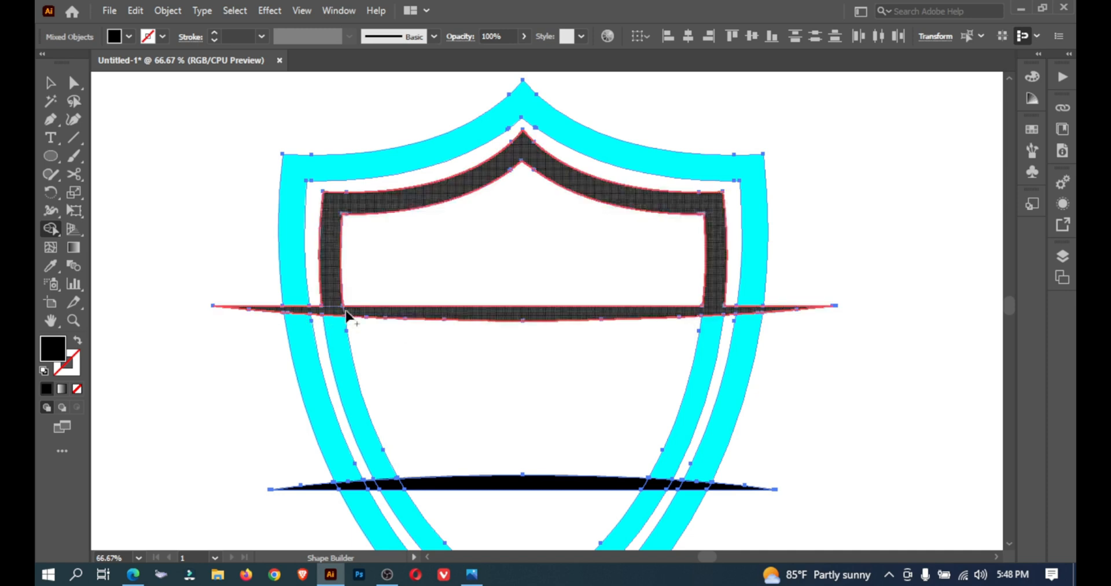
- Try to remove the shield outline segments between the bars and merge the pieces of the lower bar
{"action": "scroll", "coordinate": [377, 290], "scroll_direction": "down", "scroll_amount": 3}
{"action": "left_click_drag", "start_coordinate": [276, 284], "coordinate": [778, 273]}
{"action": "mouse_move", "coordinate": [411, 356]}
{"action": "left_mouse_down"}
{"action": "mouse_move", "coordinate": [357, 360]}
{"action": "mouse_move", "coordinate": [679, 360]}
{"action": "left_mouse_up"}
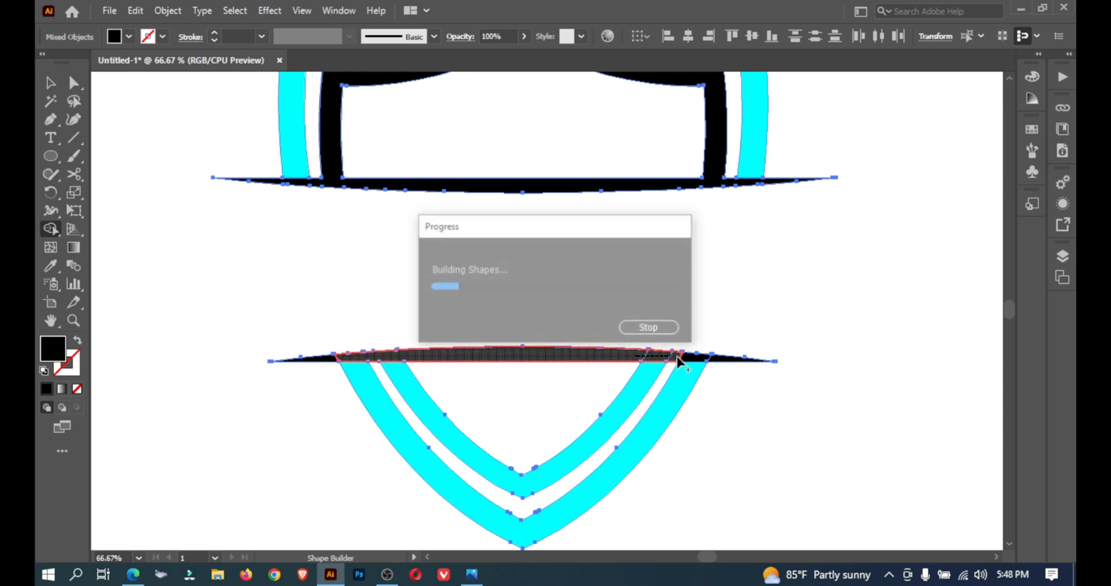
{"action": "key", "text": "v"}
{"action": "left_click", "coordinate": [145, 99]}
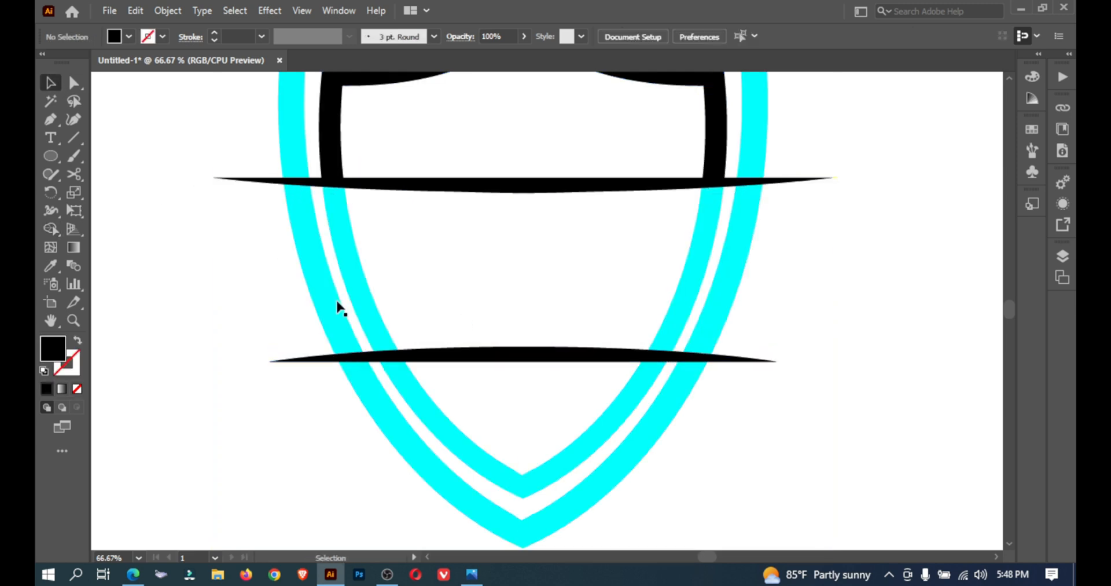
- Select the lower bar with the shield outlines and remove the outer outline's segments between the bars using Shape Builder
{"action": "left_click", "coordinate": [507, 357]}
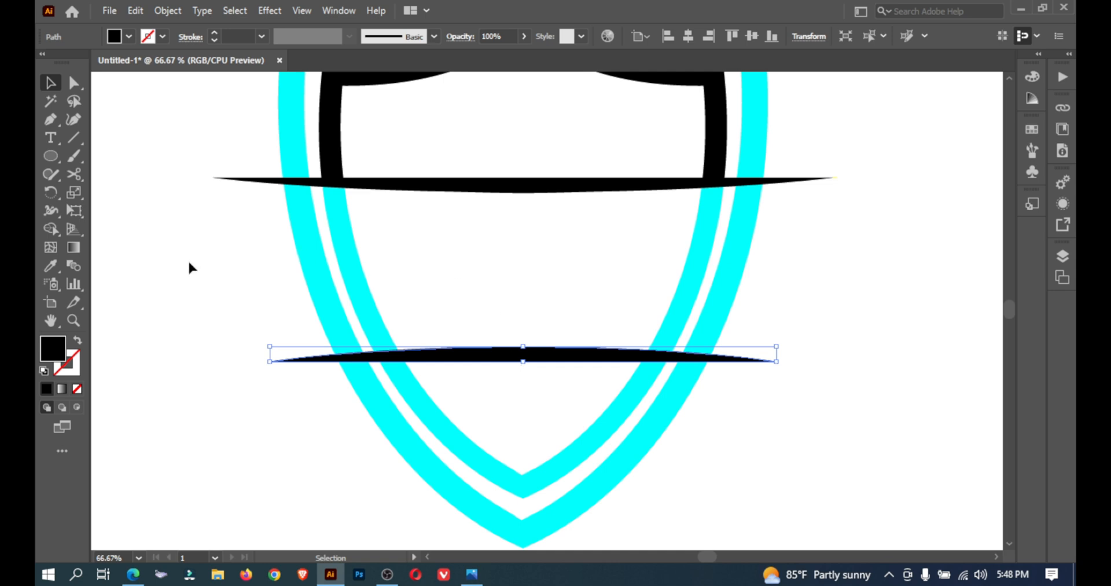
{"action": "left_click_drag", "start_coordinate": [193, 293], "coordinate": [418, 474]}
{"action": "key", "text": "shift+m"}
{"action": "left_click_drag", "start_coordinate": [768, 275], "coordinate": [718, 275]}
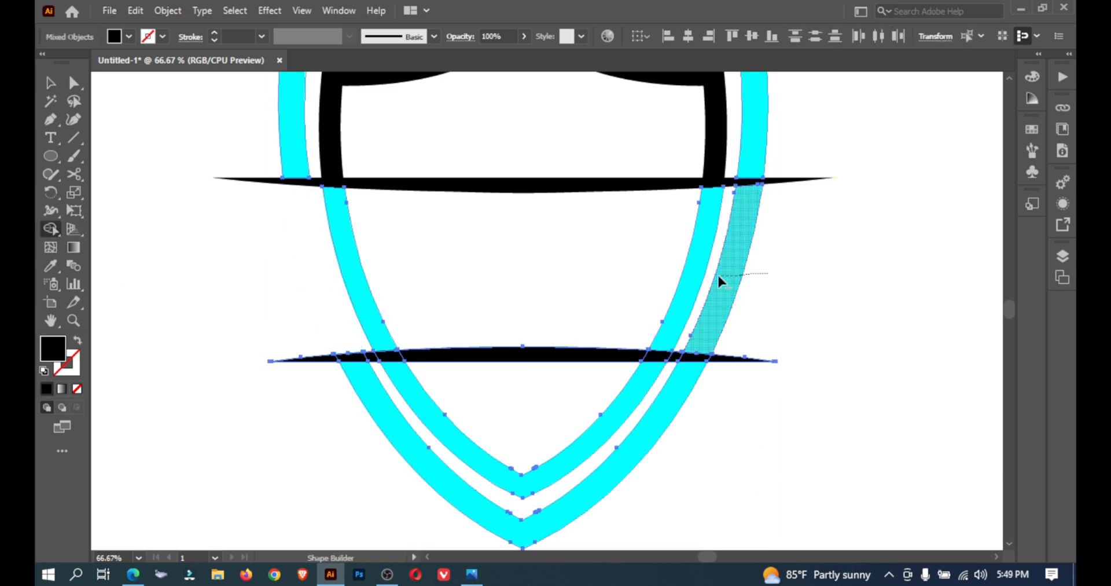
{"action": "left_click", "coordinate": [51, 84]}
{"action": "left_click", "coordinate": [153, 120]}
- Nudge the lower bar slightly up to leave a gap above the outer shield's lower section
{"action": "left_click", "coordinate": [532, 355]}
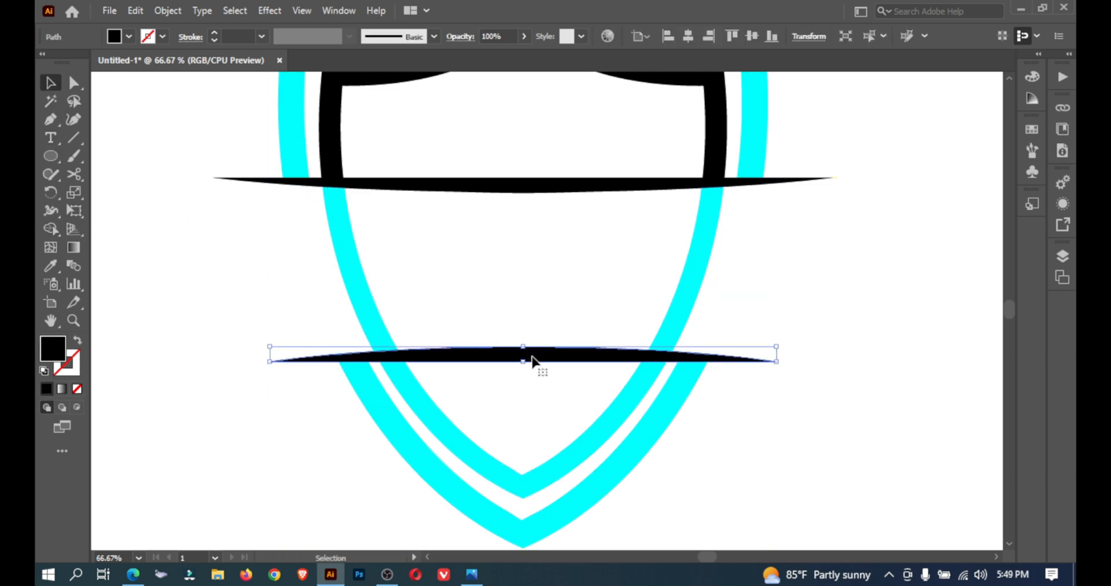
{"action": "key", "text": "Up"}
{"action": "key", "text": "Up"}
{"action": "key", "text": "Up"}
{"action": "key", "text": "Up"}
{"action": "key", "text": "Up"}
{"action": "key", "text": "Up"}
{"action": "key", "text": "Up"}
{"action": "key", "text": "Up"}
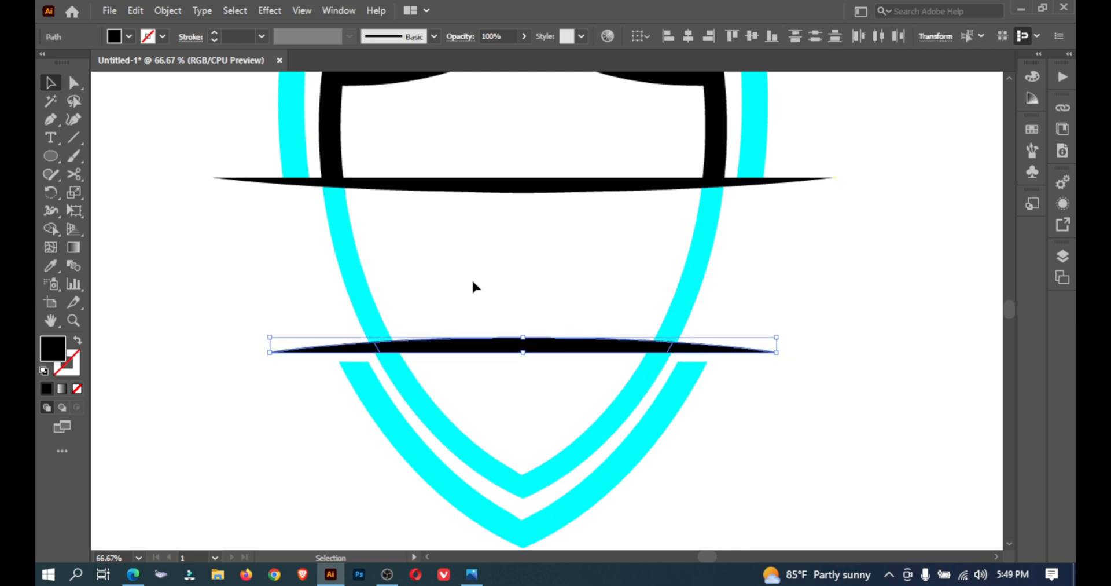
- Merge the lower bar with the bottom section of the inner shield outline using Shape Builder
{"action": "left_click_drag", "start_coordinate": [463, 289], "coordinate": [218, 334]}
{"action": "left_click", "coordinate": [51, 228]}
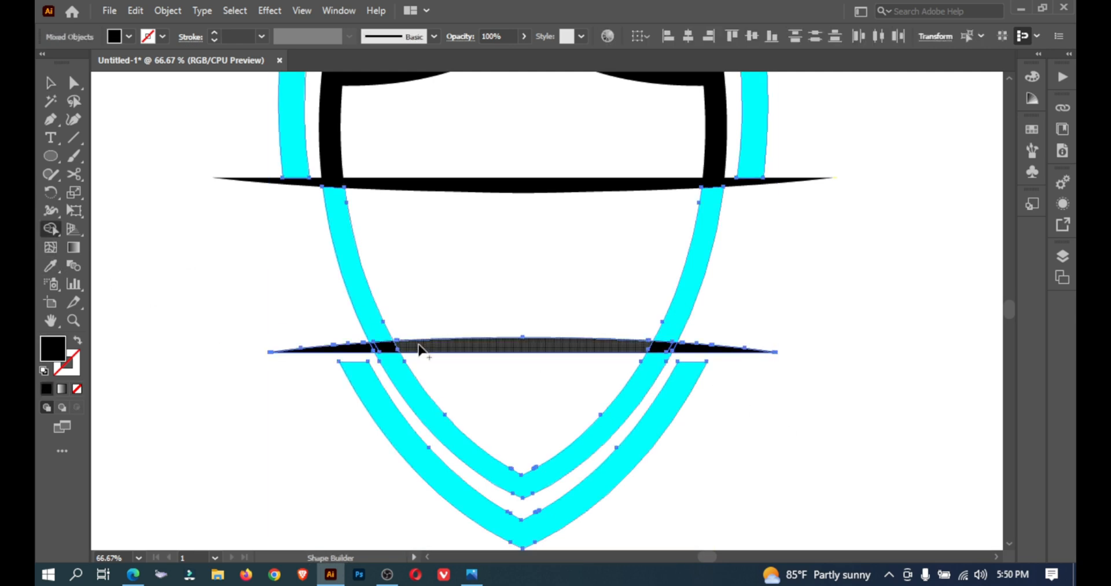
{"action": "left_click_drag", "start_coordinate": [278, 351], "coordinate": [663, 352]}
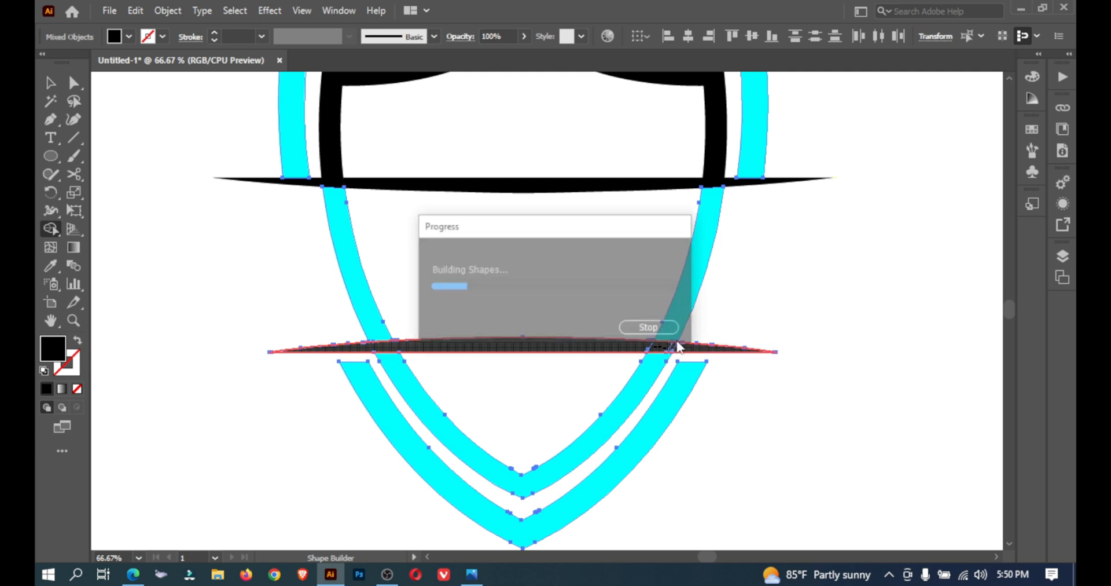
{"action": "left_click", "coordinate": [417, 392]}
{"action": "key", "text": "v"}
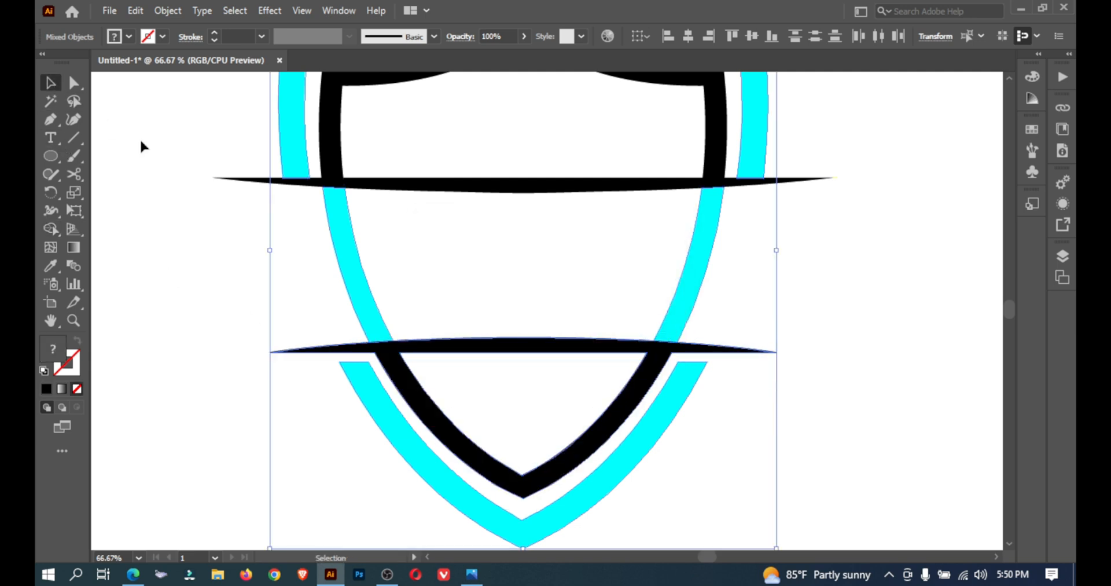
- Delete the inner outline's two cyan segments between the bars, leaving the middle of the shield open
{"action": "left_click_drag", "start_coordinate": [833, 247], "coordinate": [201, 265]}
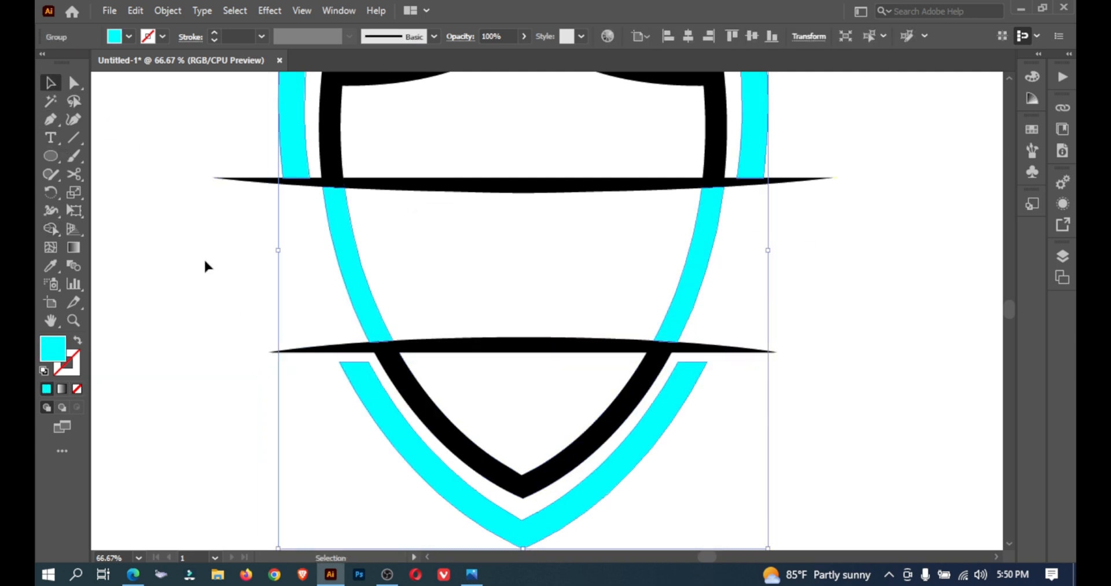
{"action": "right_click", "coordinate": [347, 209]}
{"action": "key", "text": "Escape"}
{"action": "left_click", "coordinate": [317, 263]}
{"action": "key", "text": "Delete"}
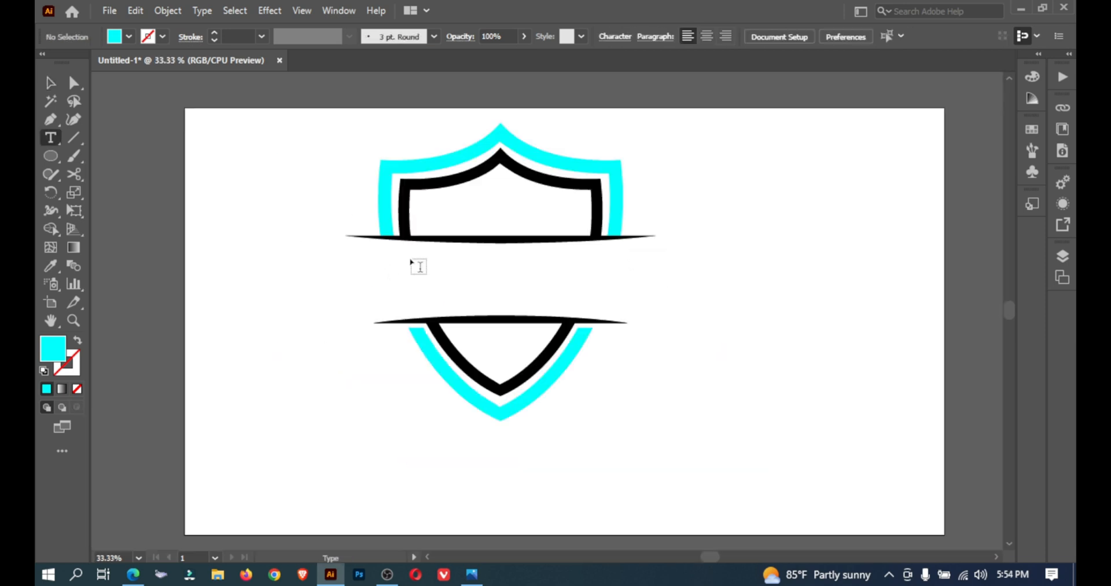
- Add the text BPP beside the lower part of the shield and enlarge it to 154 pt
{"action": "left_click", "coordinate": [639, 409]}
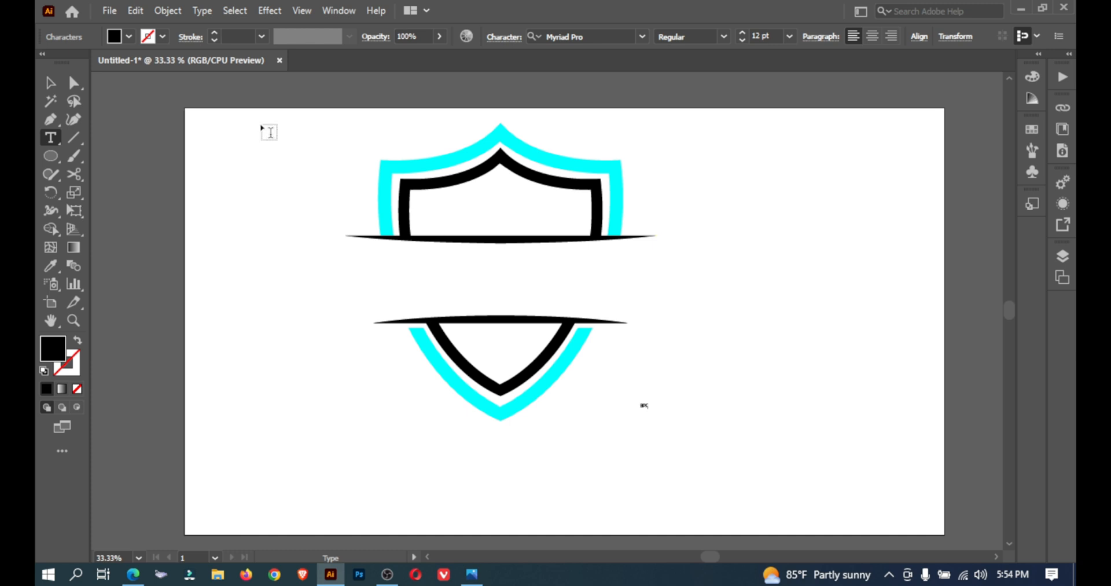
{"action": "left_click", "coordinate": [51, 83]}
{"action": "scroll", "coordinate": [565, 211], "scroll_direction": "right", "scroll_amount": 5}
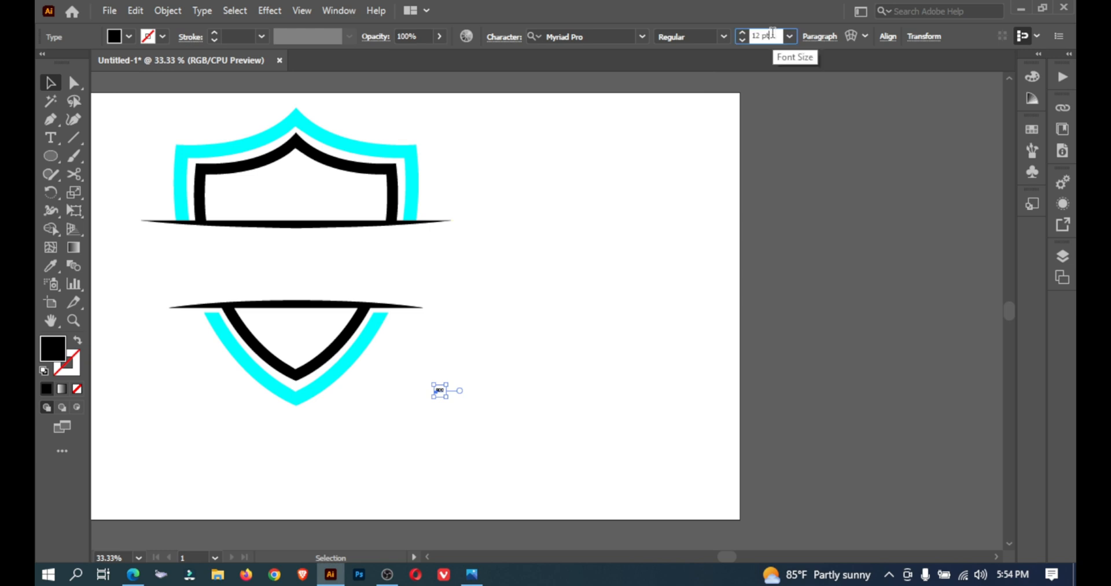
{"action": "scroll", "coordinate": [773, 33], "scroll_direction": "up", "scroll_amount": 20}
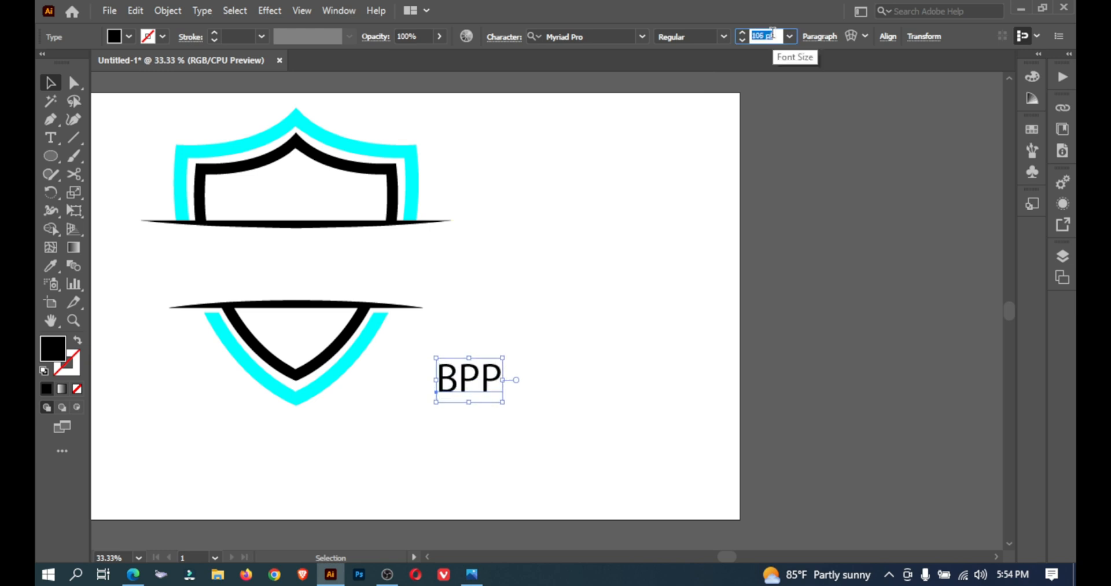
- Set the BPP text's font to NEO CYBERN and move the text into the open band between the two bars
{"action": "left_click", "coordinate": [641, 37]}
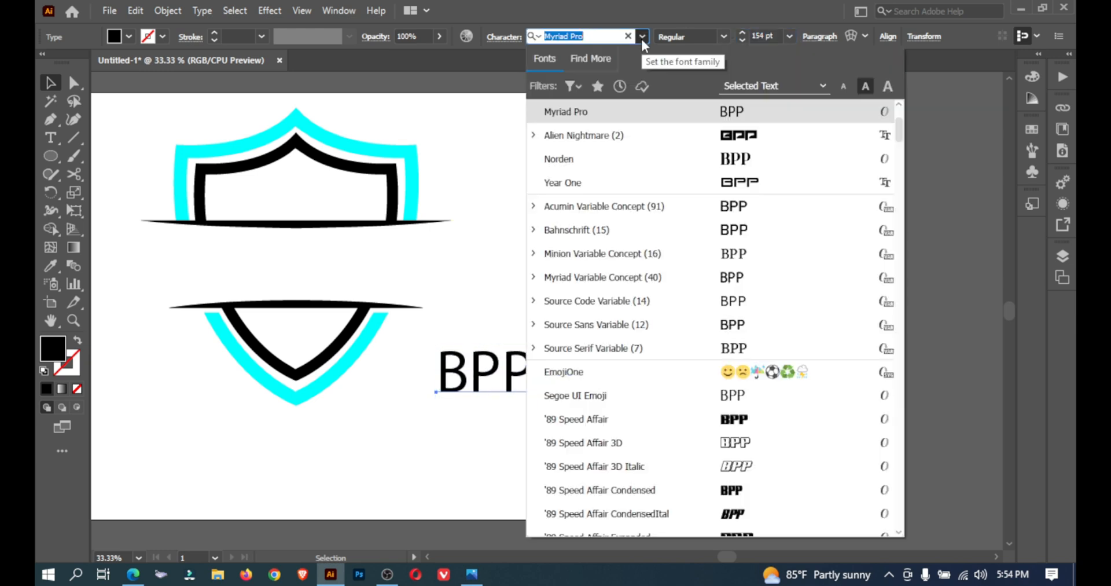
{"action": "scroll", "coordinate": [896, 138], "scroll_direction": "up", "scroll_amount": 3}
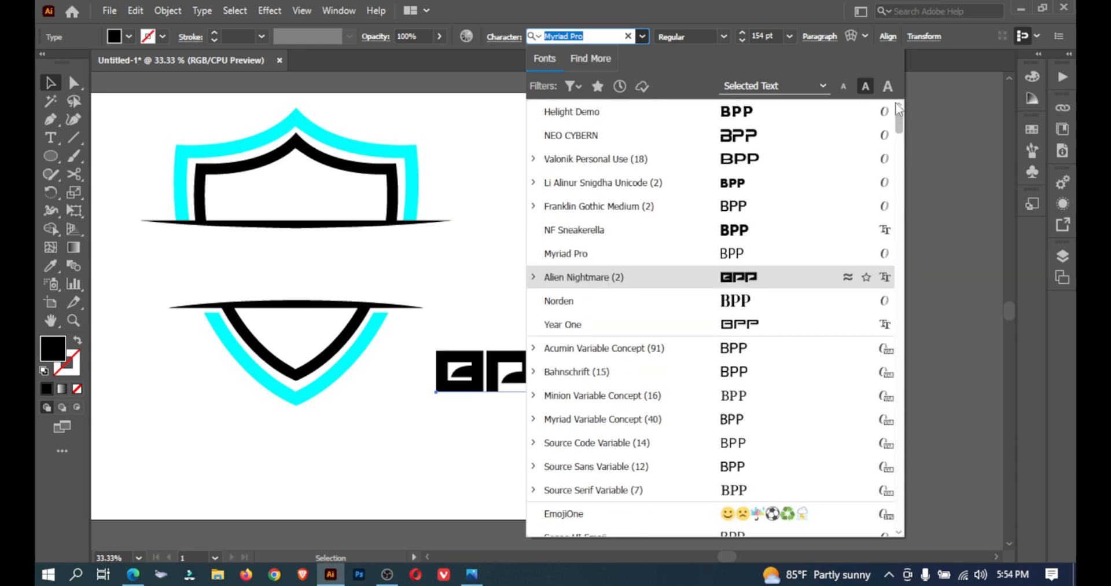
{"action": "left_click", "coordinate": [738, 134]}
{"action": "left_click_drag", "start_coordinate": [656, 217], "coordinate": [793, 236]}
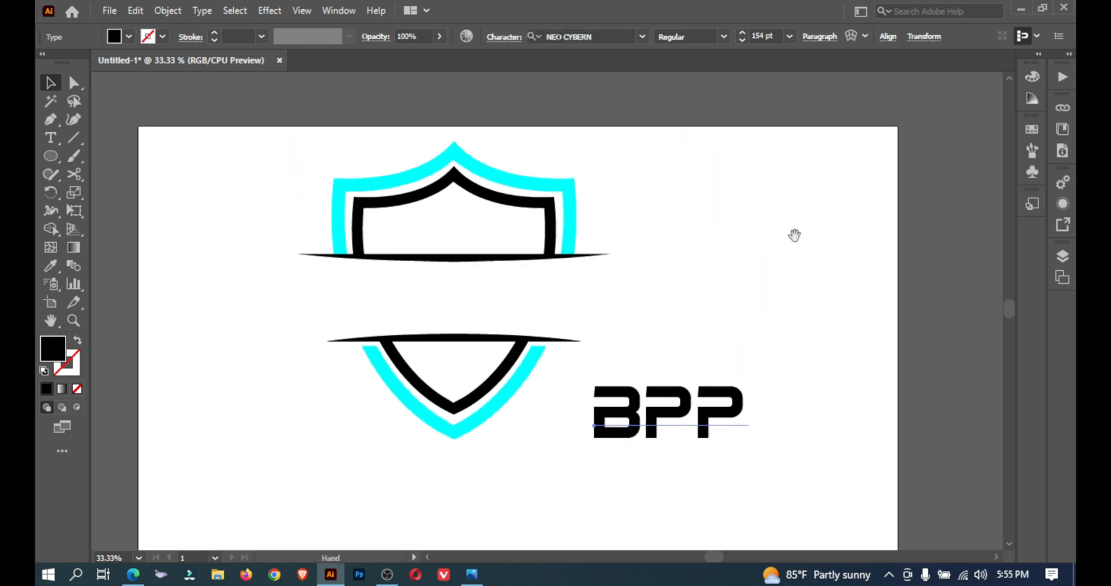
{"action": "left_click_drag", "start_coordinate": [685, 399], "coordinate": [486, 286]}
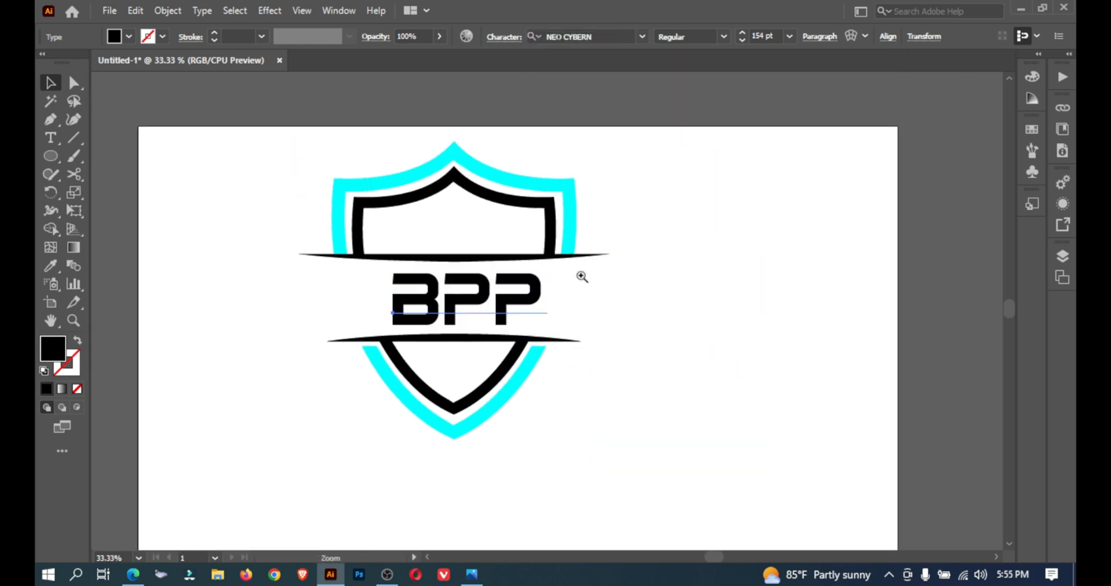
{"action": "key", "text": "ctrl+equal"}
{"action": "key", "text": "ctrl+equal"}
{"action": "left_click_drag", "start_coordinate": [541, 338], "coordinate": [804, 293]}
{"action": "left_click_drag", "start_coordinate": [293, 311], "coordinate": [352, 266]}
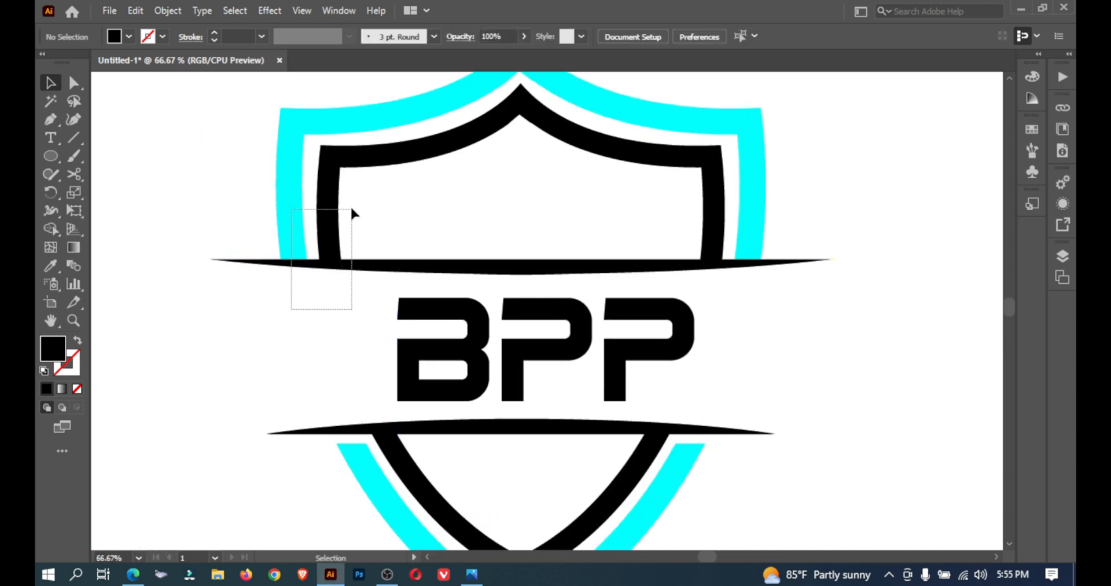
{"action": "key", "text": "shift+m"}
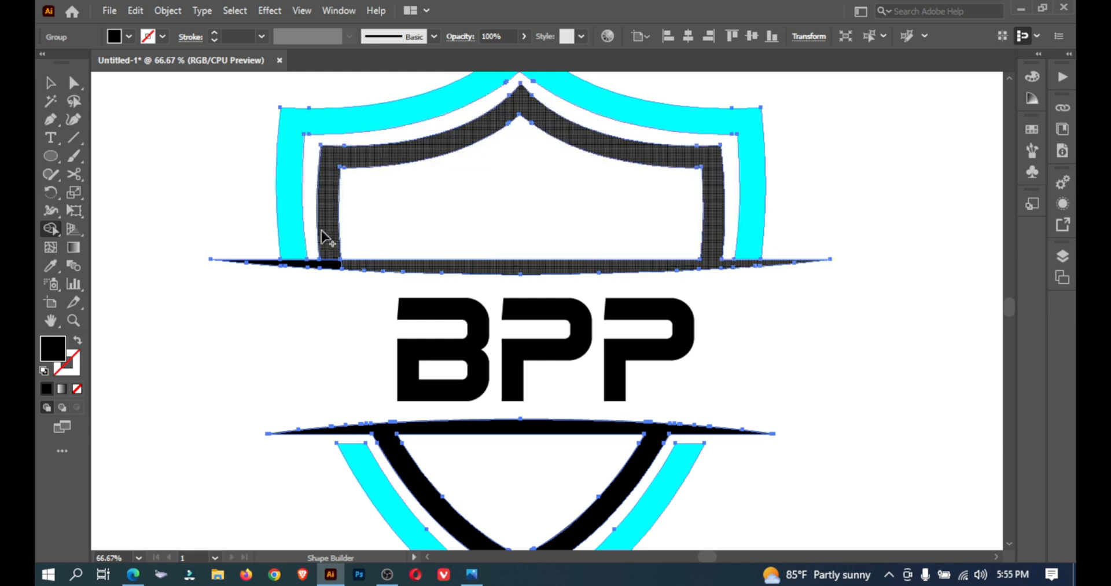
{"action": "left_click", "coordinate": [51, 84]}
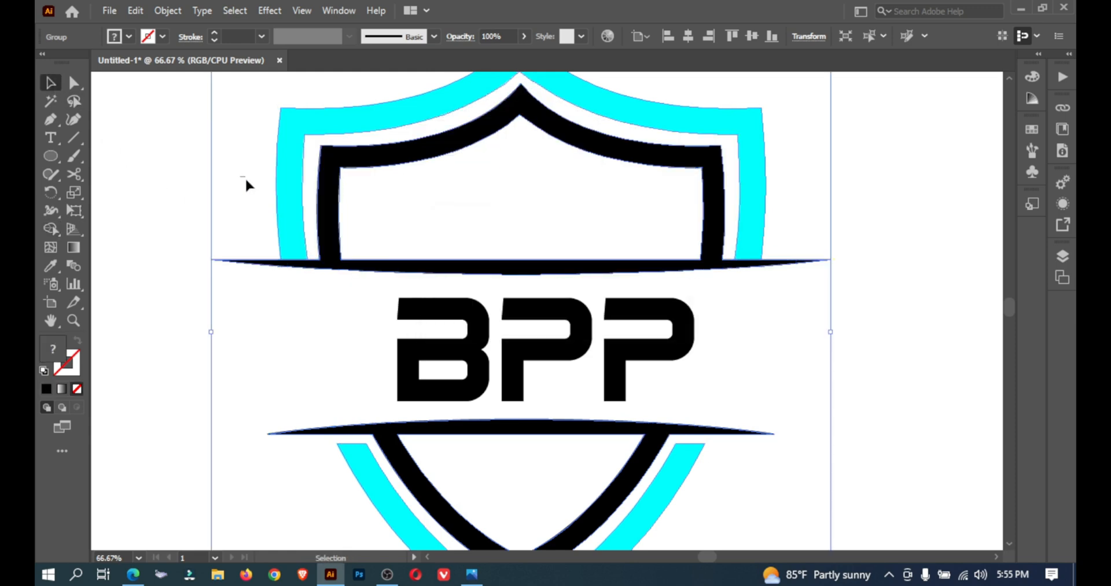
- Ungroup the shield artwork and nudge the cyan outline and the upper black section with its bar upward to widen the band
{"action": "left_click_drag", "start_coordinate": [261, 186], "coordinate": [367, 280]}
{"action": "right_click", "coordinate": [342, 249]}
{"action": "left_click", "coordinate": [357, 383]}
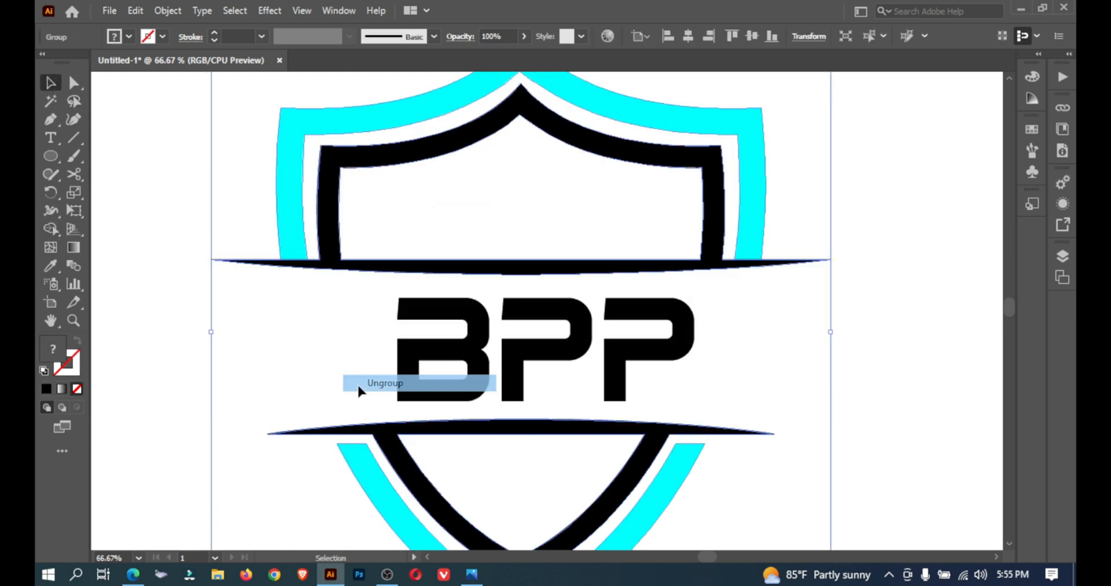
{"action": "left_click", "coordinate": [357, 383]}
{"action": "left_click", "coordinate": [286, 196]}
{"action": "key", "text": "shift+Up"}
{"action": "key", "text": "shift+Up"}
{"action": "key", "text": "shift+Up"}
{"action": "key", "text": "shift+Up"}
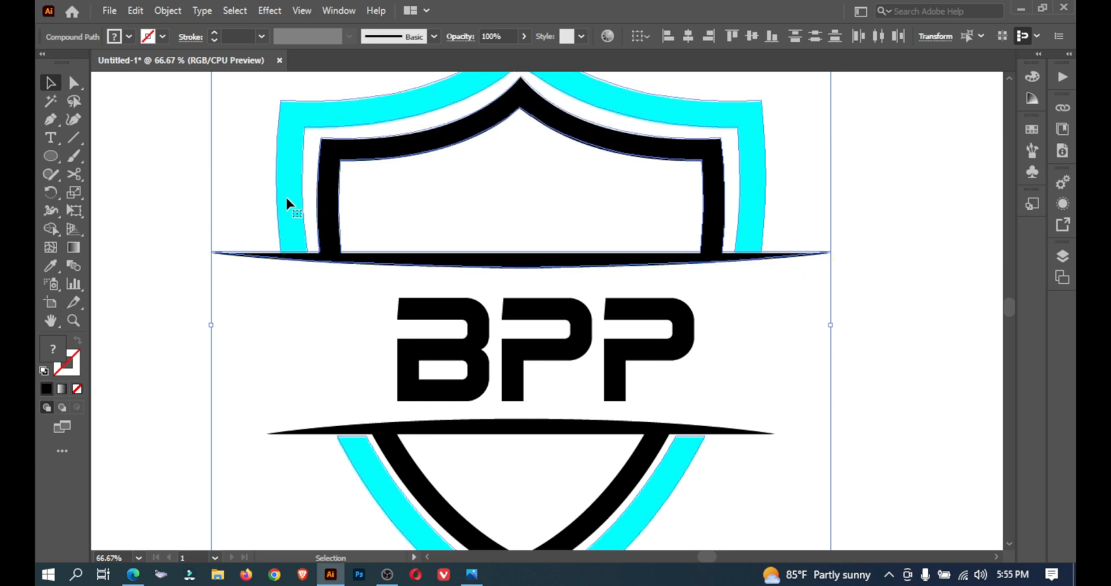
{"action": "left_click", "coordinate": [738, 278]}
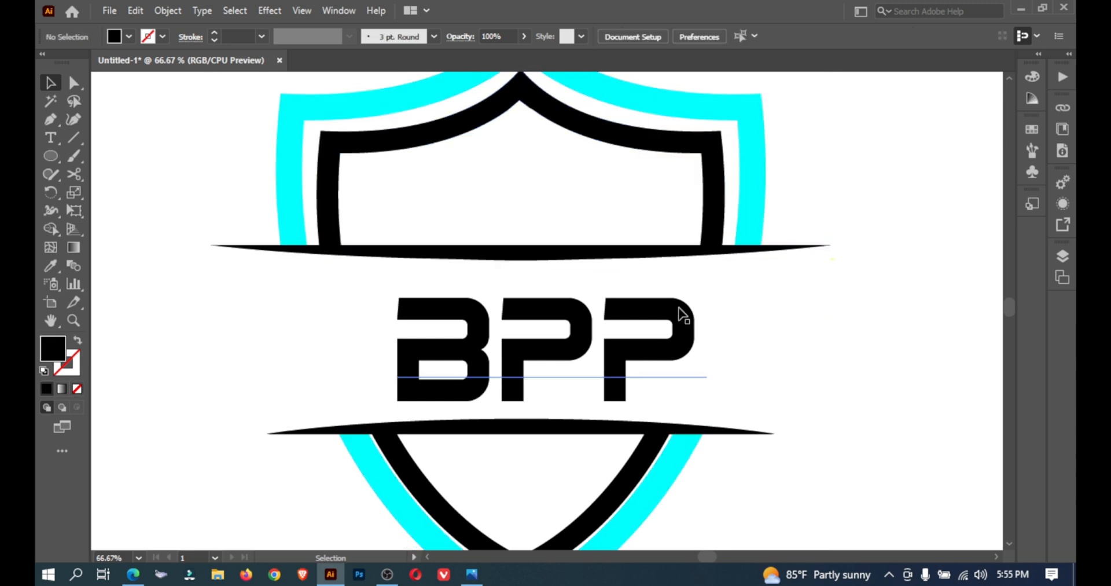
- Nudge the BPP text up and to the left so it sits just beneath the upper bar
{"action": "left_click", "coordinate": [675, 318]}
{"action": "key", "text": "shift+Up"}
{"action": "key", "text": "shift+Up"}
{"action": "key", "text": "shift+Up"}
{"action": "key", "text": "shift+Up"}
{"action": "key", "text": "shift+Up"}
{"action": "key", "text": "shift+Up"}
{"action": "key", "text": "shift+Up"}
{"action": "key", "text": "shift+Left"}
{"action": "key", "text": "shift+Left"}
{"action": "key", "text": "shift+Left"}
{"action": "key", "text": "shift+Left"}
{"action": "key", "text": "shift+Left"}
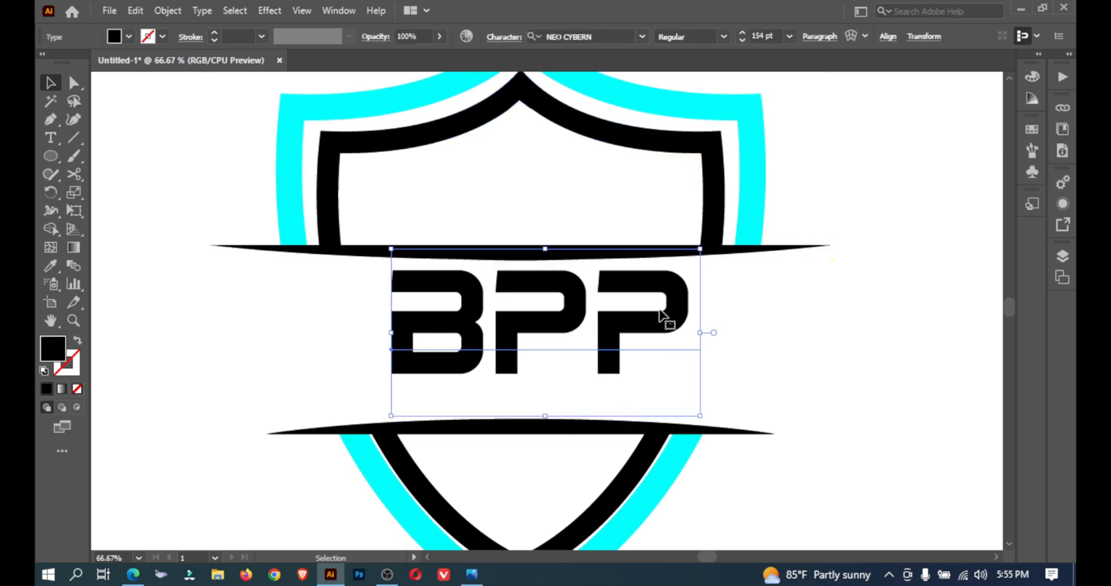
{"action": "key", "text": "shift+Up"}
{"action": "left_click", "coordinate": [762, 328]}
- Add the text BUYER PROTECTION below BPP and reduce it to 38 pt
{"action": "key", "text": "t"}
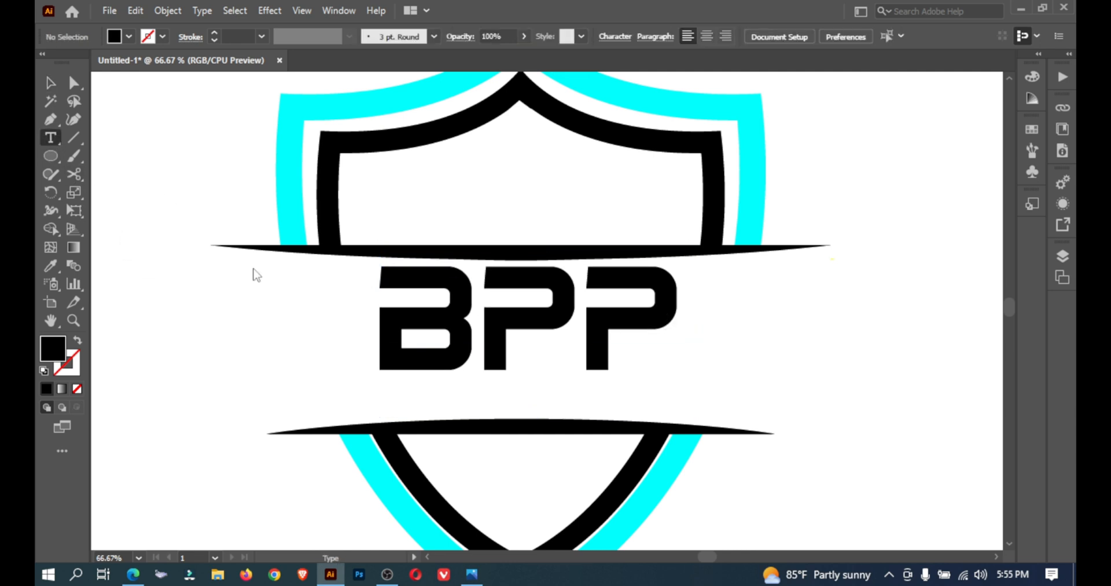
{"action": "left_click", "coordinate": [321, 390]}
{"action": "type", "text": "B"}
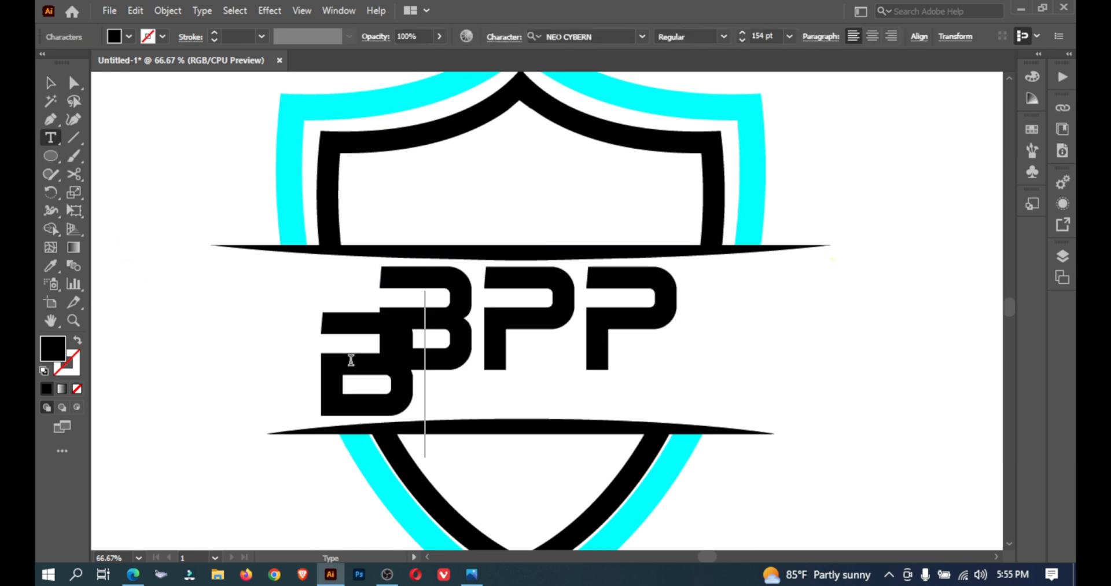
{"action": "type", "text": "UYER PR"}
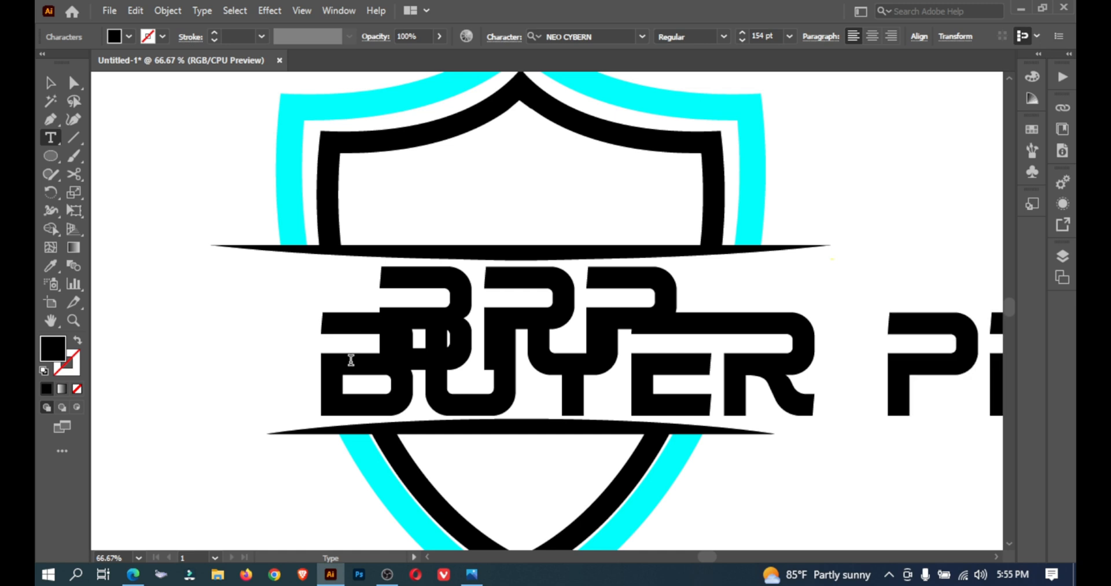
{"action": "left_click", "coordinate": [49, 86]}
{"action": "left_click", "coordinate": [762, 36]}
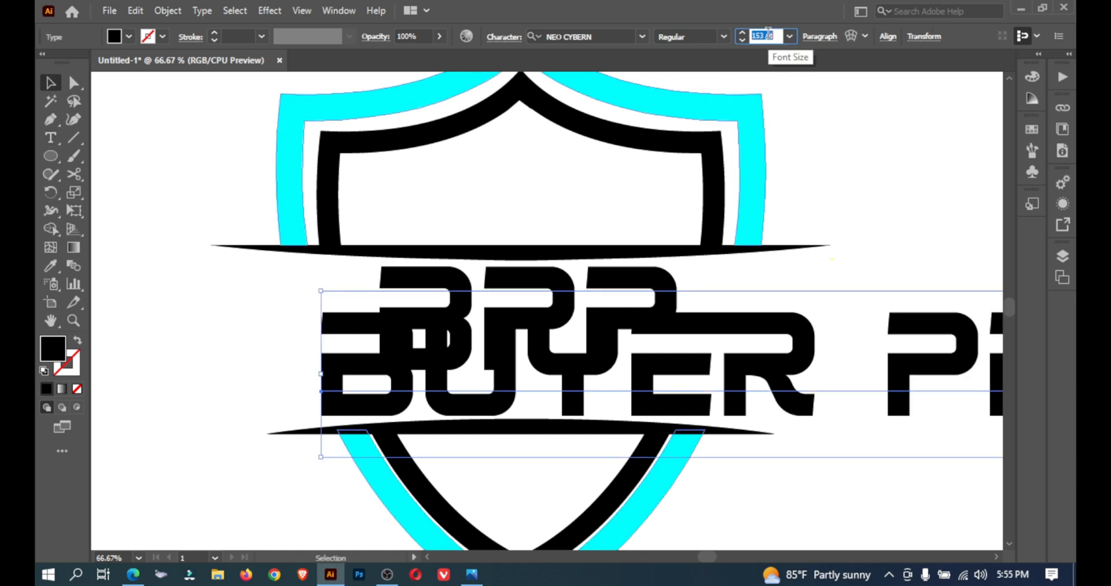
{"action": "scroll", "coordinate": [764, 36], "scroll_direction": "down", "scroll_amount": 20}
{"action": "scroll", "coordinate": [769, 33], "scroll_direction": "down", "scroll_amount": 20}
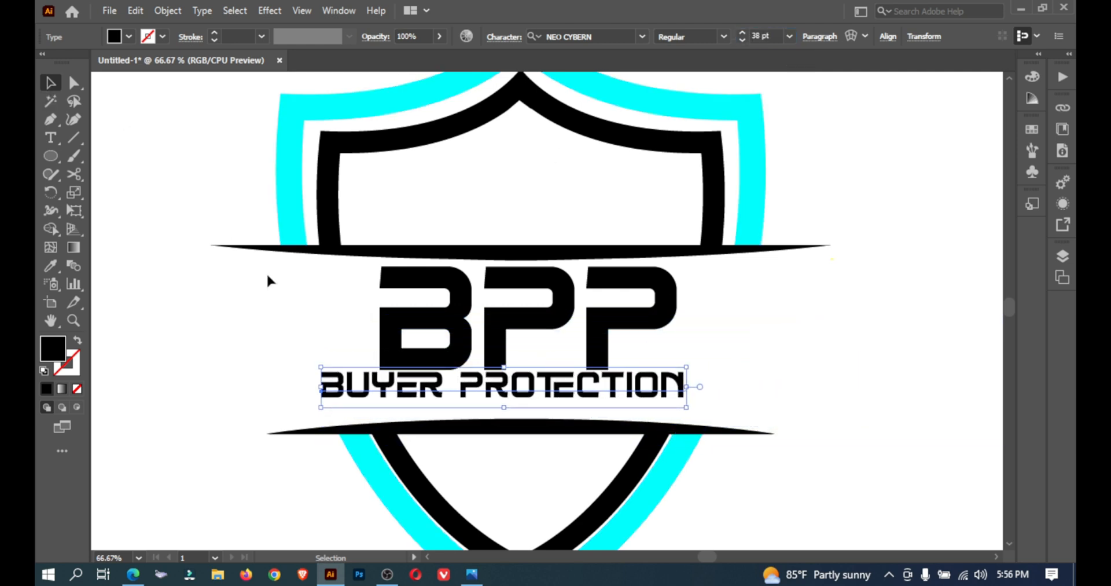
- Align the shield parts and both text lines on a common horizontal centre
{"action": "left_click_drag", "start_coordinate": [319, 299], "coordinate": [394, 382]}
{"action": "left_click_drag", "start_coordinate": [826, 168], "coordinate": [705, 268]}
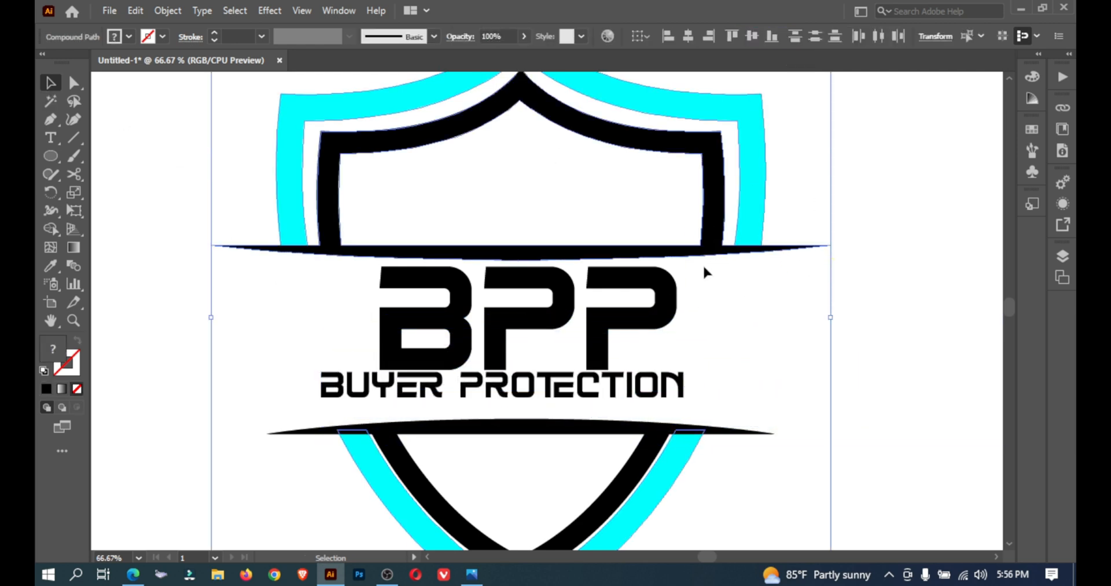
{"action": "left_click_drag", "start_coordinate": [869, 157], "coordinate": [690, 461]}
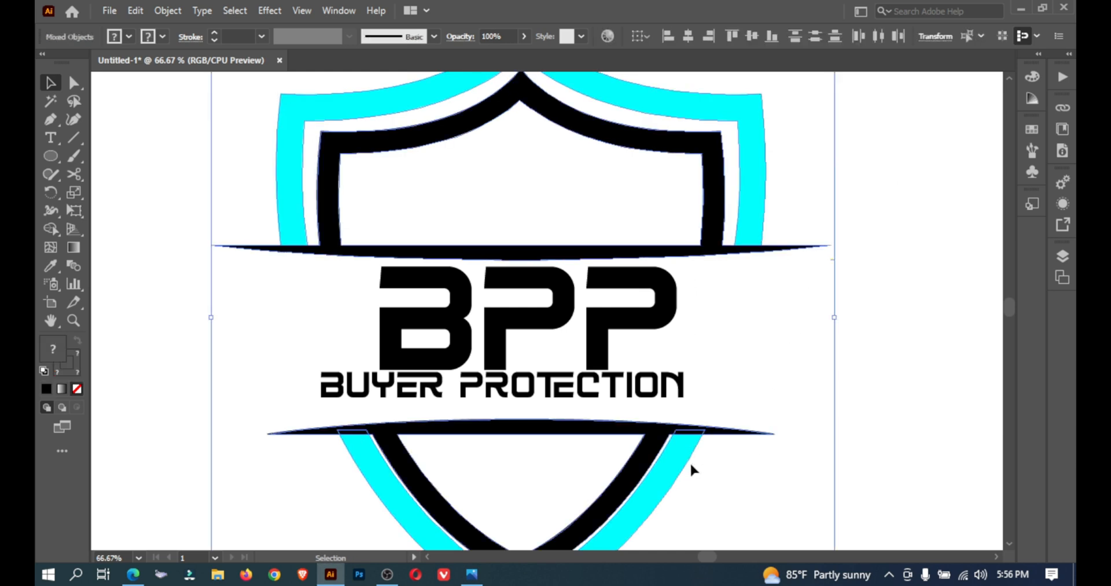
{"action": "key", "text": "ctrl+a"}
{"action": "left_click", "coordinate": [546, 35]}
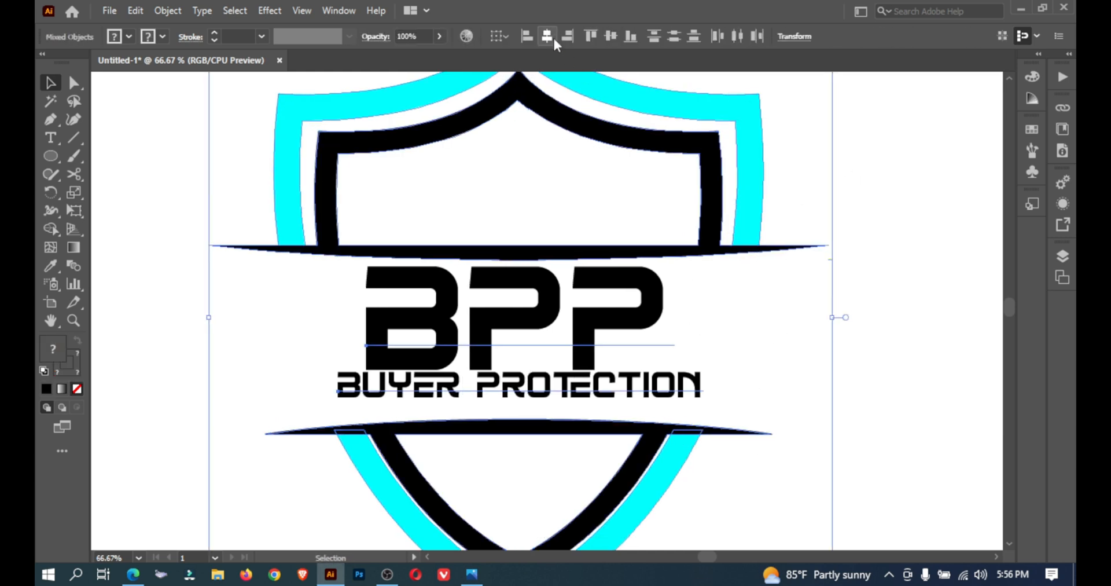
{"action": "left_click", "coordinate": [908, 297]}
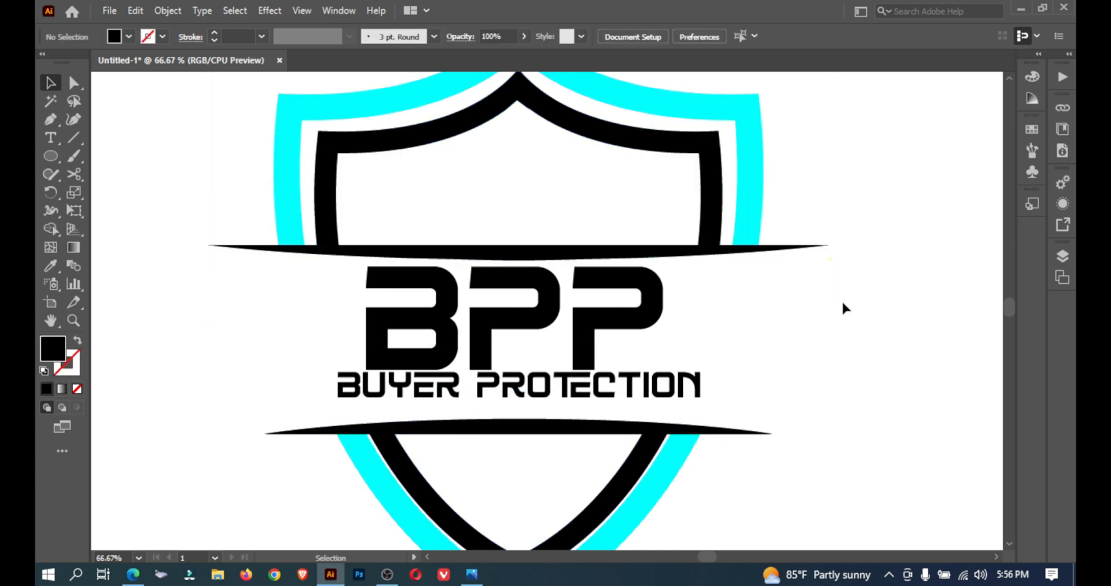
- Expand the BPP text into outlined shapes
{"action": "left_click", "coordinate": [641, 295]}
{"action": "left_click", "coordinate": [168, 11]}
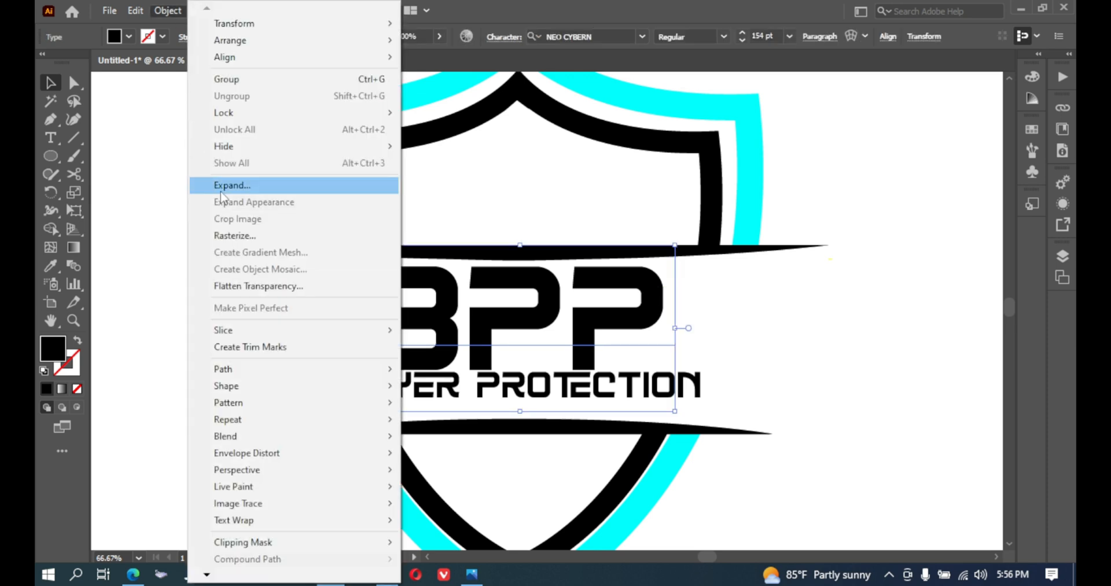
{"action": "left_click", "coordinate": [220, 183]}
{"action": "left_click", "coordinate": [458, 376]}
{"action": "left_click", "coordinate": [203, 340]}
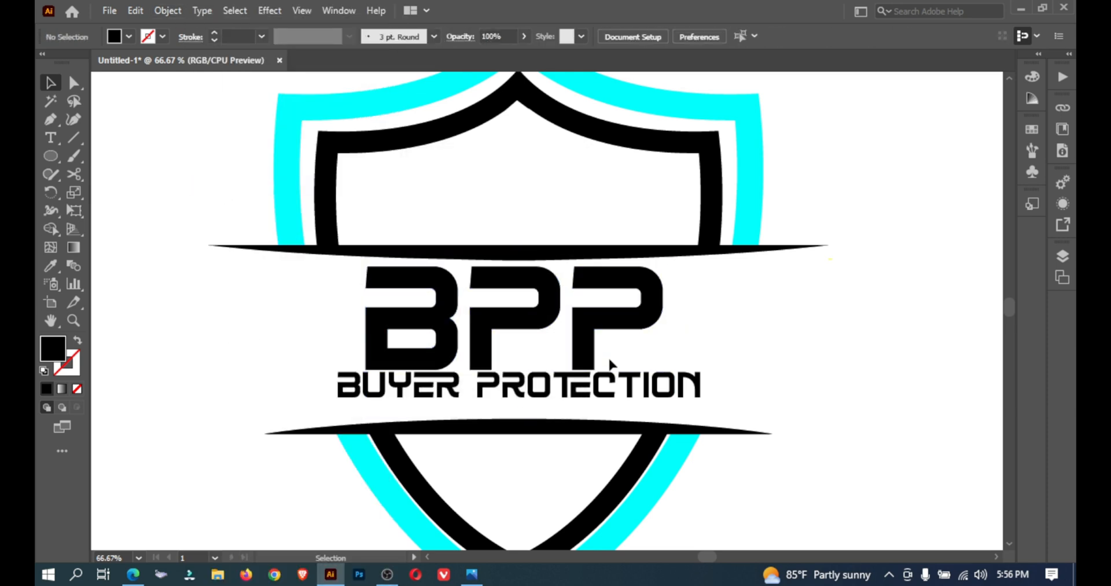
- Horizontally centre all the artwork again so the expanded BPP letters line up with the shield
{"action": "left_click", "coordinate": [637, 385]}
{"action": "left_click", "coordinate": [833, 230]}
{"action": "key", "text": "ctrl+a"}
{"action": "left_click", "coordinate": [547, 40]}
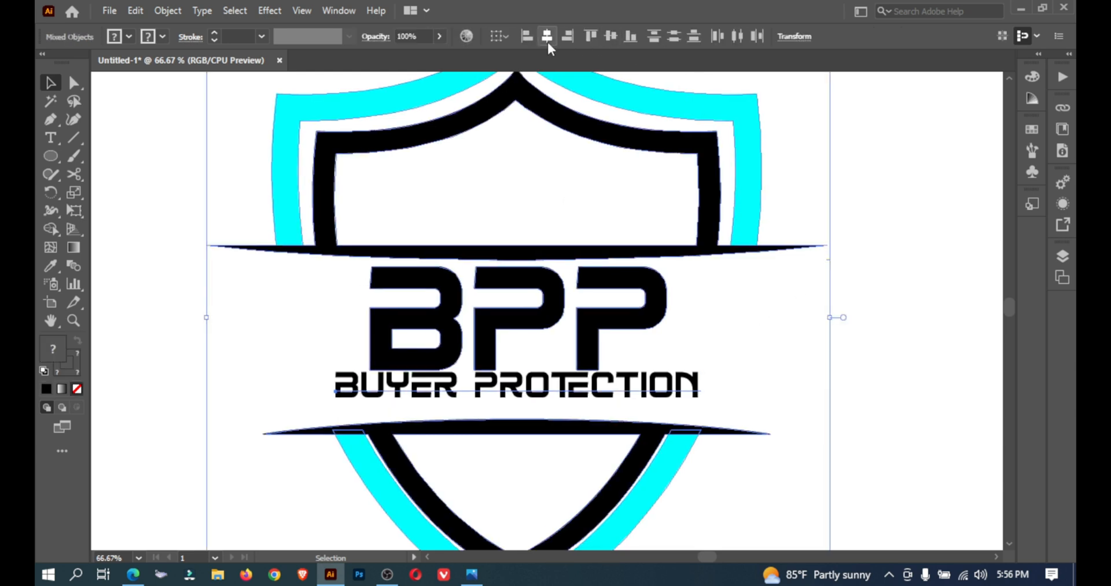
{"action": "left_click", "coordinate": [905, 311]}
{"action": "left_click", "coordinate": [665, 398]}
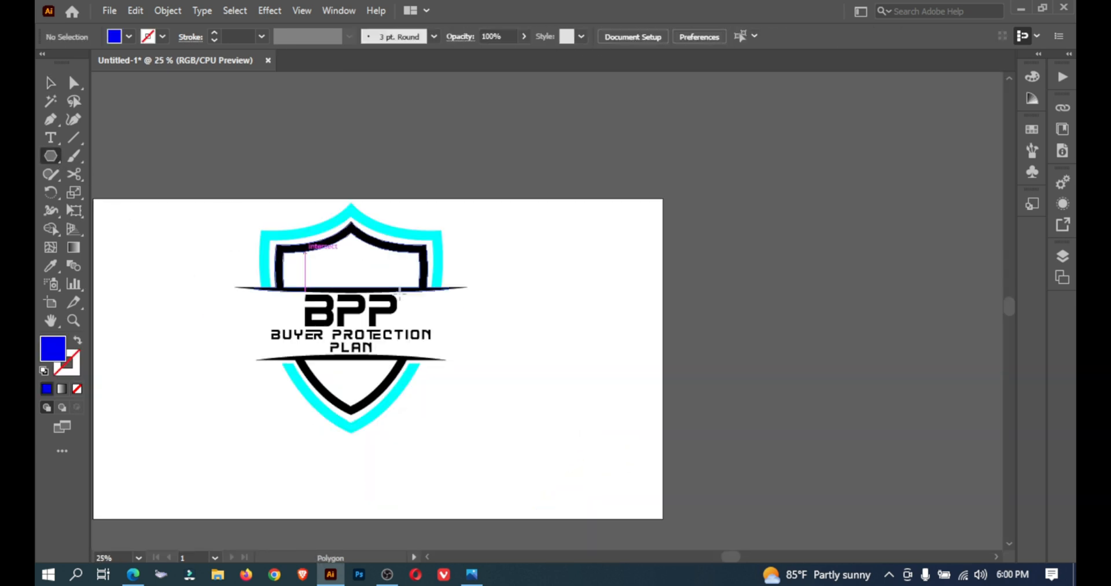
- Create a six-sided polygon with a 50 px radius beside the shield, using no fill and a 20 pt blue stroke
{"action": "left_click", "coordinate": [533, 346]}
{"action": "key", "text": "Return"}
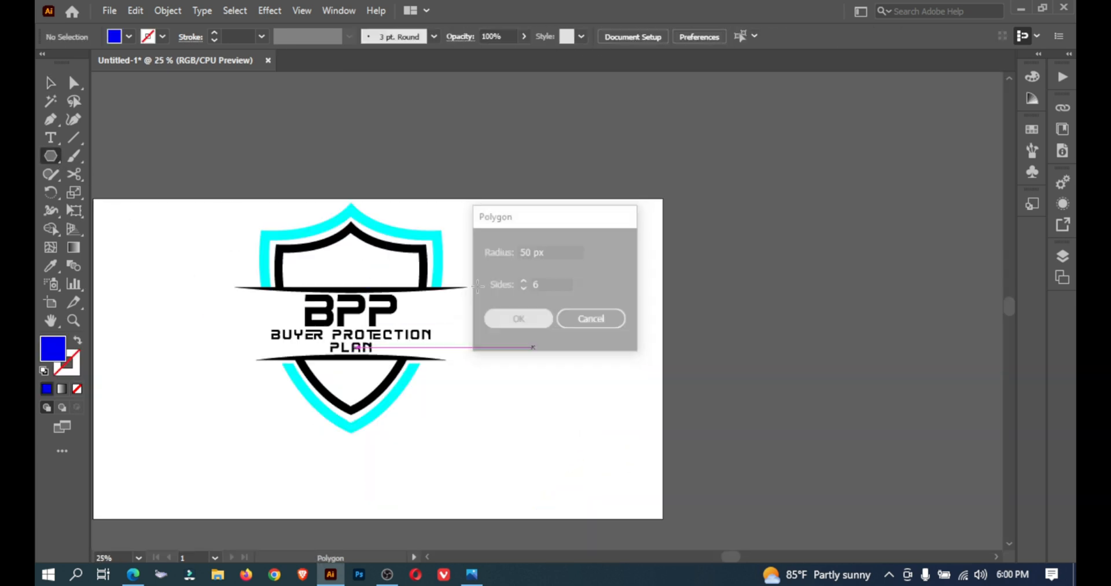
{"action": "left_click", "coordinate": [128, 37]}
{"action": "left_click", "coordinate": [45, 62]}
{"action": "left_click", "coordinate": [148, 36]}
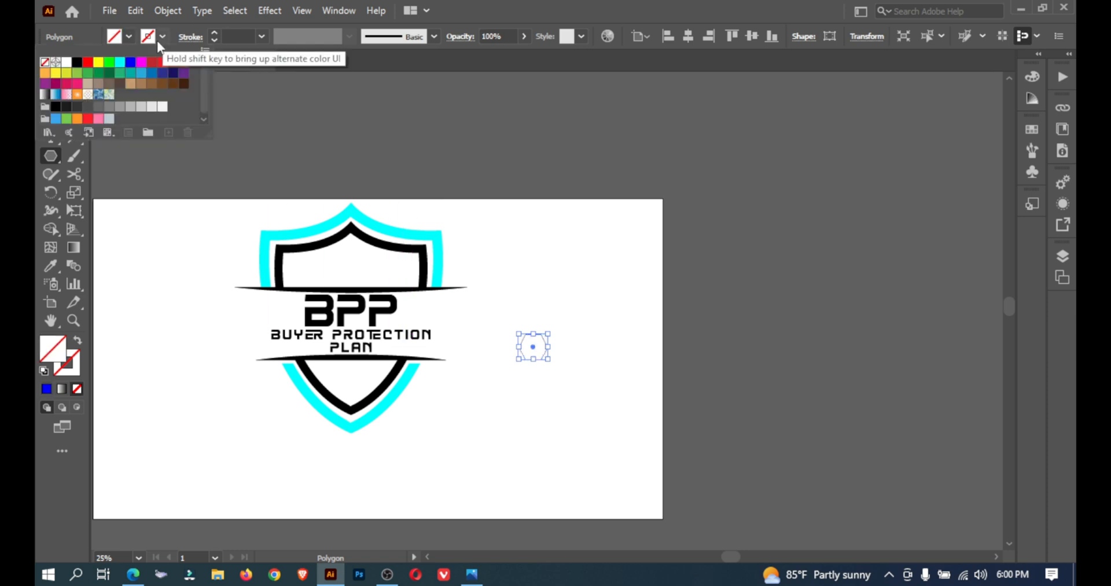
{"action": "left_click", "coordinate": [131, 62]}
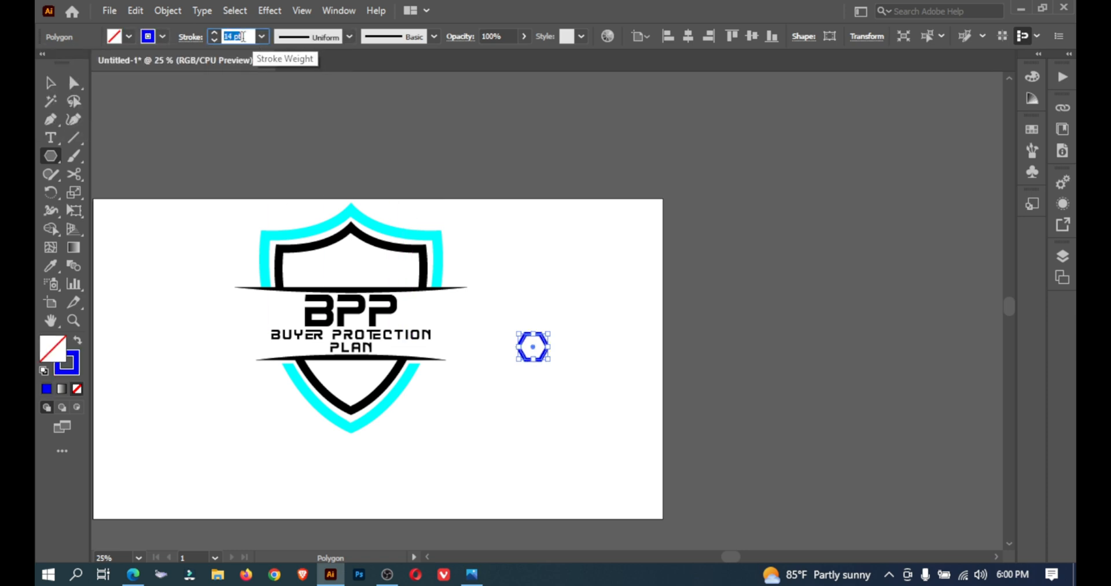
{"action": "left_click", "coordinate": [51, 83]}
{"action": "left_click", "coordinate": [542, 291]}
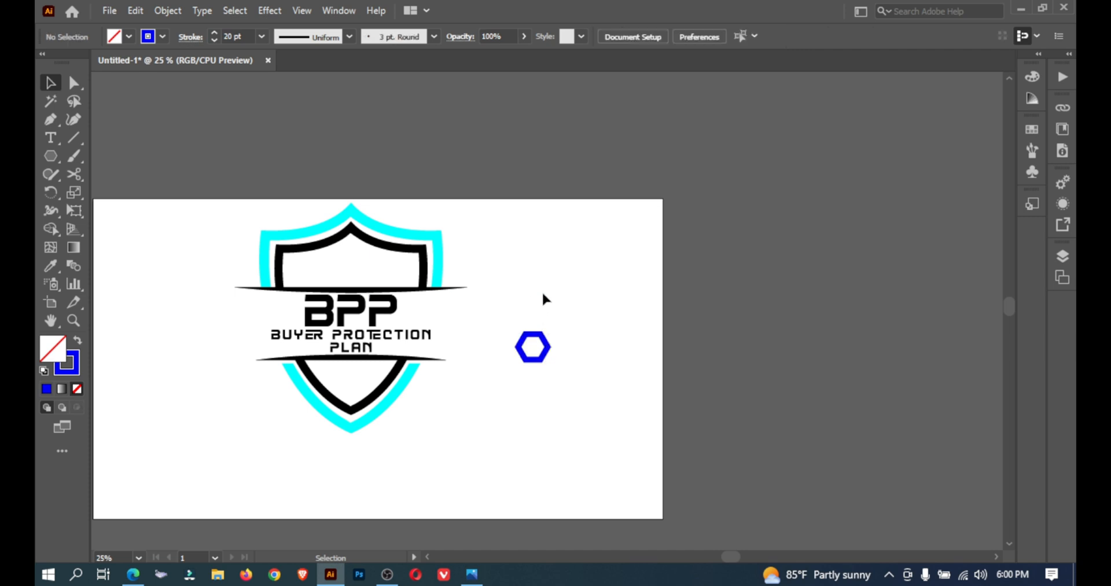
- Duplicate the hexagon directly to the right of the original and expand both into filled shapes
{"action": "left_click_drag", "start_coordinate": [519, 346], "coordinate": [550, 346]}
{"action": "left_click_drag", "start_coordinate": [556, 283], "coordinate": [508, 402]}
{"action": "left_click", "coordinate": [177, 10]}
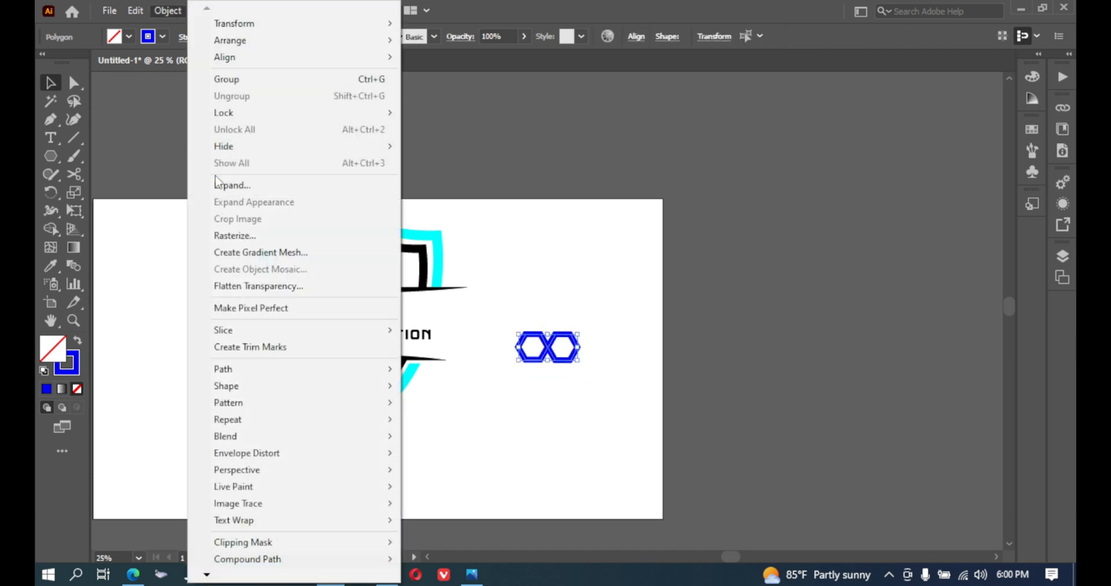
{"action": "left_click", "coordinate": [220, 184]}
{"action": "left_click", "coordinate": [457, 373]}
{"action": "left_click", "coordinate": [553, 370]}
- Fill the right-hand hexagon with red
{"action": "left_click", "coordinate": [574, 347]}
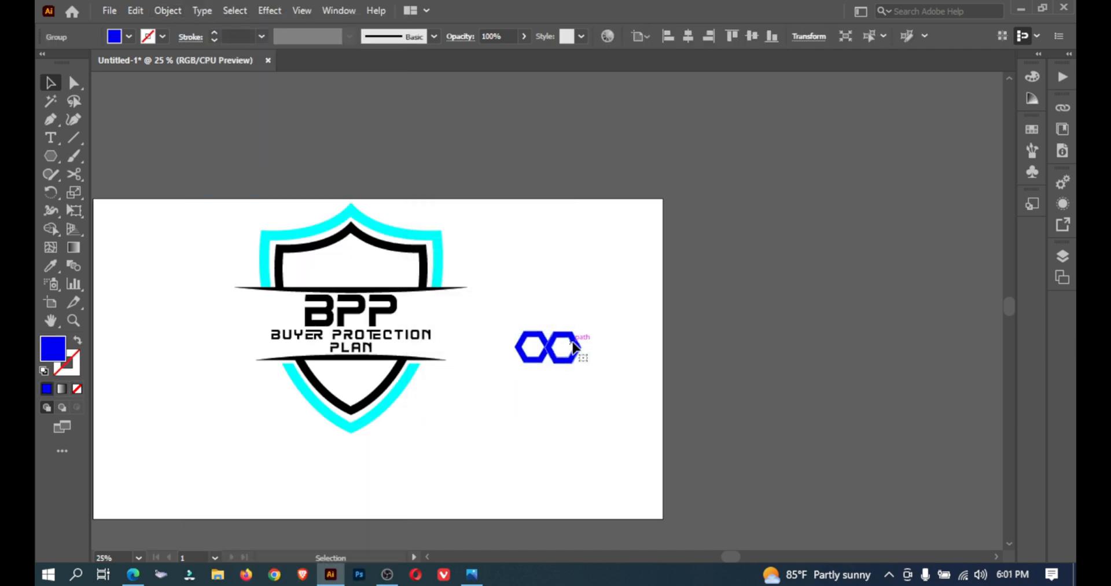
{"action": "left_click", "coordinate": [130, 37]}
{"action": "left_click", "coordinate": [89, 64]}
{"action": "left_click_drag", "start_coordinate": [550, 296], "coordinate": [532, 439]}
{"action": "scroll", "coordinate": [556, 411], "scroll_direction": "up", "scroll_amount": 2}
{"action": "left_click_drag", "start_coordinate": [590, 337], "coordinate": [680, 489]}
{"action": "left_click", "coordinate": [672, 416]}
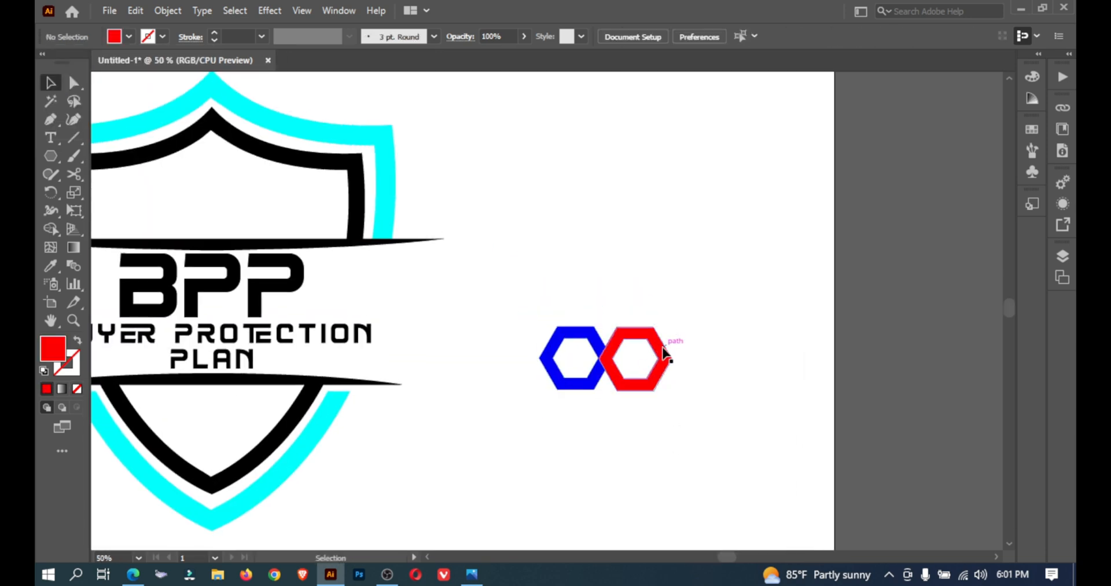
- Move the red hexagon over the blue one so they overlap, and line up their upper and lower edges
{"action": "left_click_drag", "start_coordinate": [665, 353], "coordinate": [684, 306]}
{"action": "scroll", "coordinate": [583, 332], "scroll_direction": "up", "scroll_amount": 1}
{"action": "scroll", "coordinate": [578, 305], "scroll_direction": "up", "scroll_amount": 2}
{"action": "scroll", "coordinate": [615, 305], "scroll_direction": "down", "scroll_amount": 3}
{"action": "left_click", "coordinate": [621, 309]}
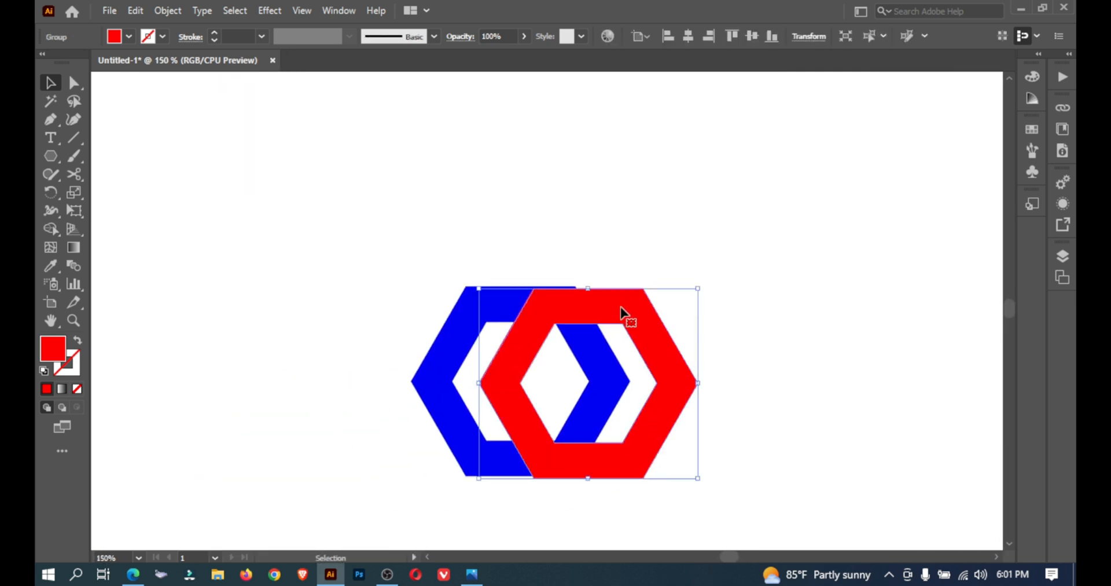
{"action": "left_click", "coordinate": [672, 231]}
- Draw two horizontal lines across the overlapping hexagons, one near the upper inner edges and one near the lower inner edges
{"action": "key", "text": "backslash"}
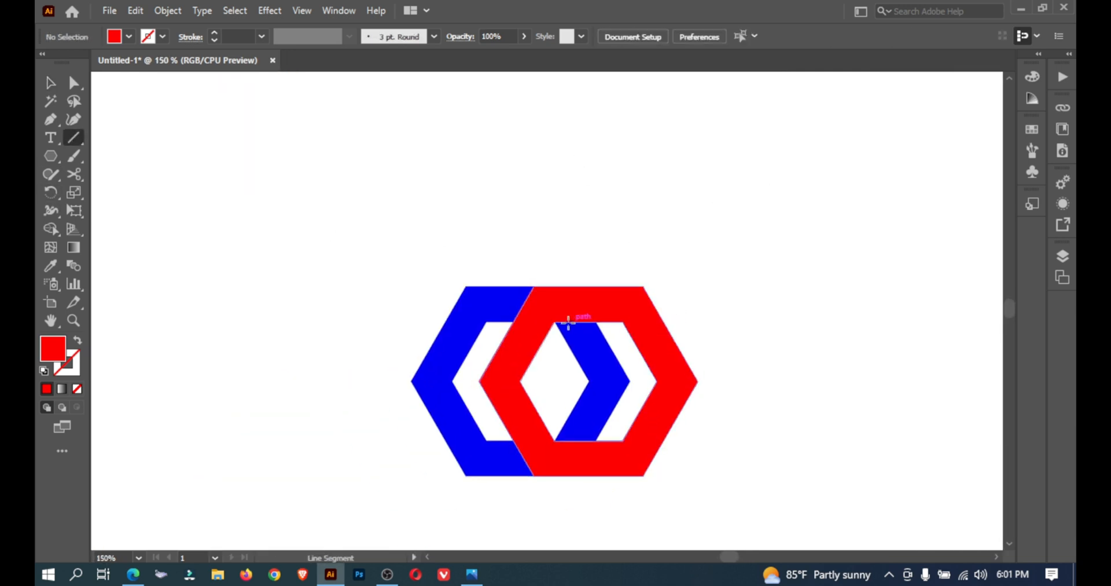
{"action": "left_click_drag", "start_coordinate": [497, 327], "coordinate": [713, 327]}
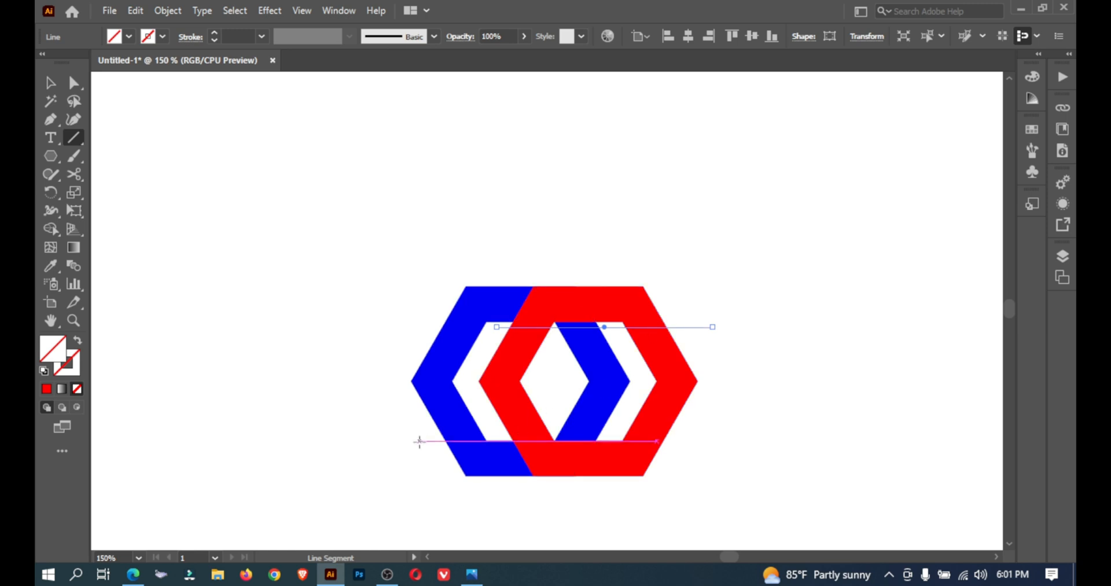
{"action": "left_click_drag", "start_coordinate": [417, 434], "coordinate": [613, 433]}
{"action": "key", "text": "v"}
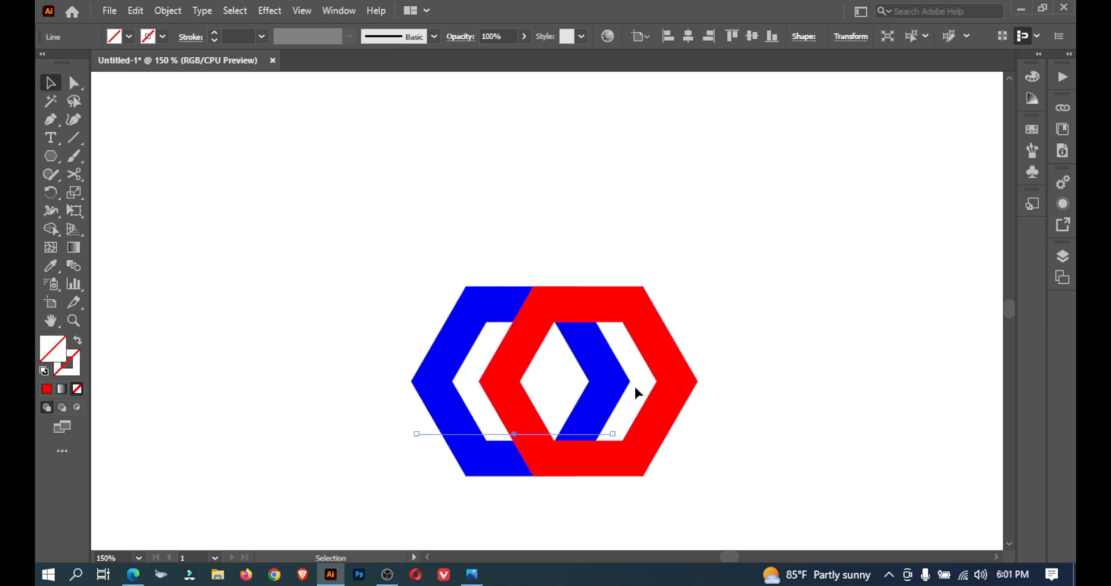
- Draw two slanted lines parallel to the hexagon sides, one across the lower red band and one across the upper blue band
{"action": "left_click", "coordinate": [74, 137]}
{"action": "left_click_drag", "start_coordinate": [638, 383], "coordinate": [573, 494]}
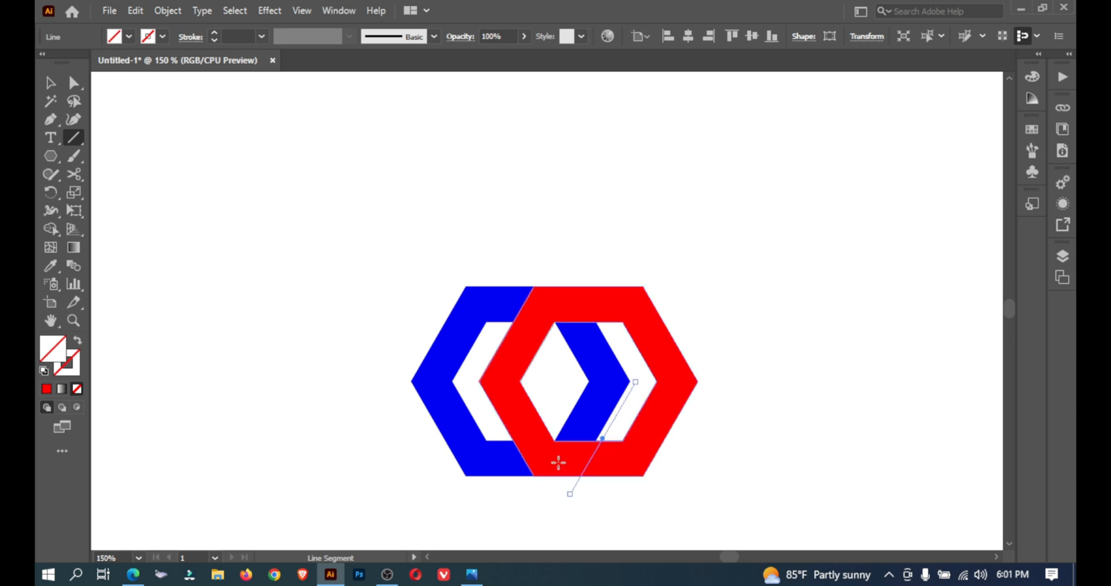
{"action": "left_click_drag", "start_coordinate": [496, 308], "coordinate": [475, 371]}
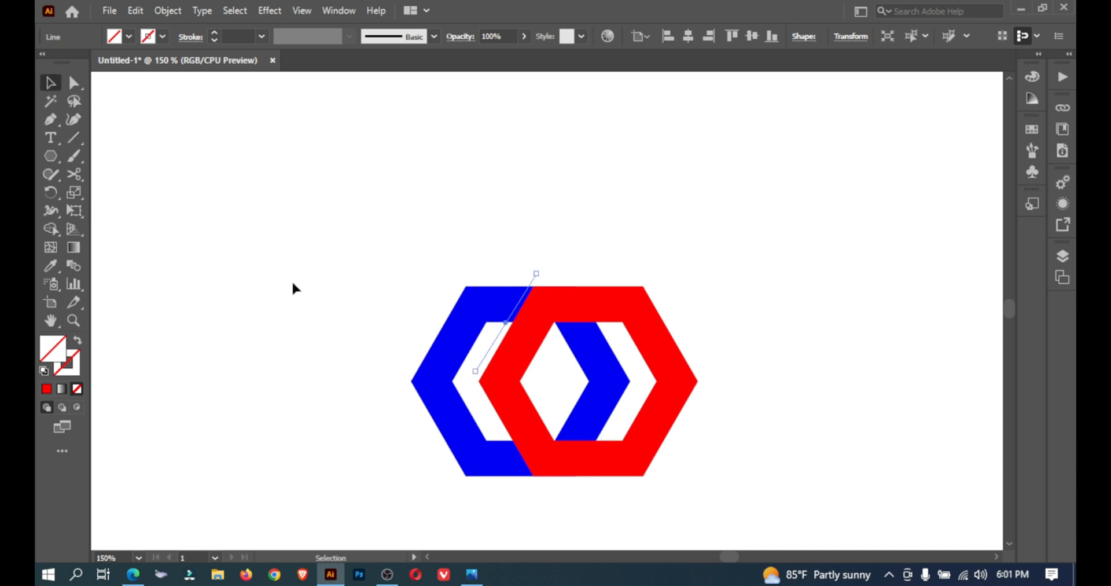
- Draw a horizontal line across both hexagons just above their centre and duplicate it just below the centre
{"action": "left_click_drag", "start_coordinate": [393, 362], "coordinate": [759, 370]}
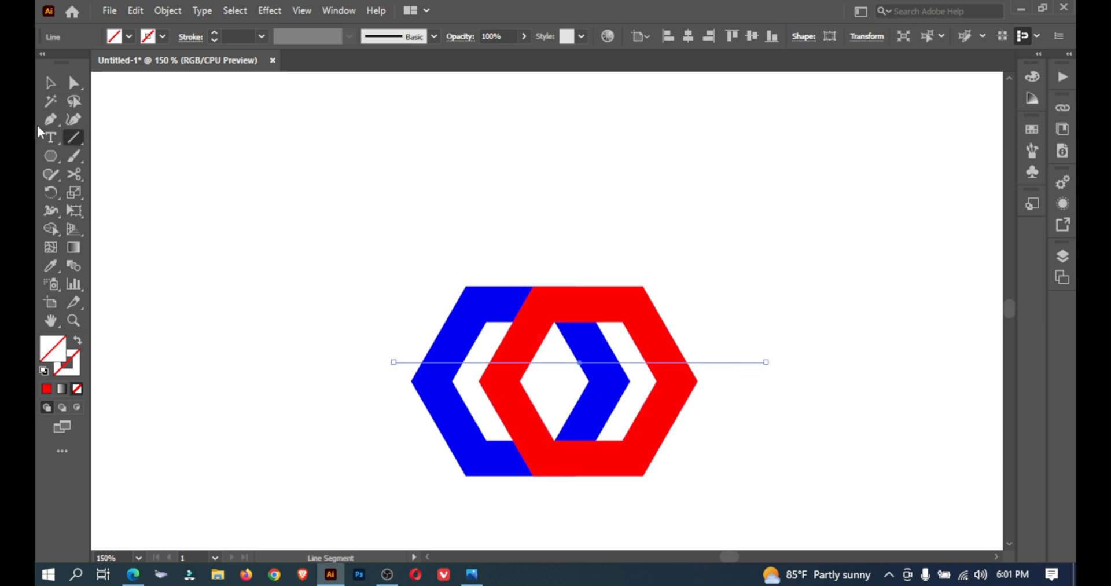
{"action": "key", "text": "v"}
{"action": "left_click_drag", "start_coordinate": [571, 367], "coordinate": [573, 390]}
- Select all the artwork and use Shape Builder to remove the blue piece between the centre lines and the red strip above the lower band
{"action": "left_click_drag", "start_coordinate": [441, 310], "coordinate": [796, 528]}
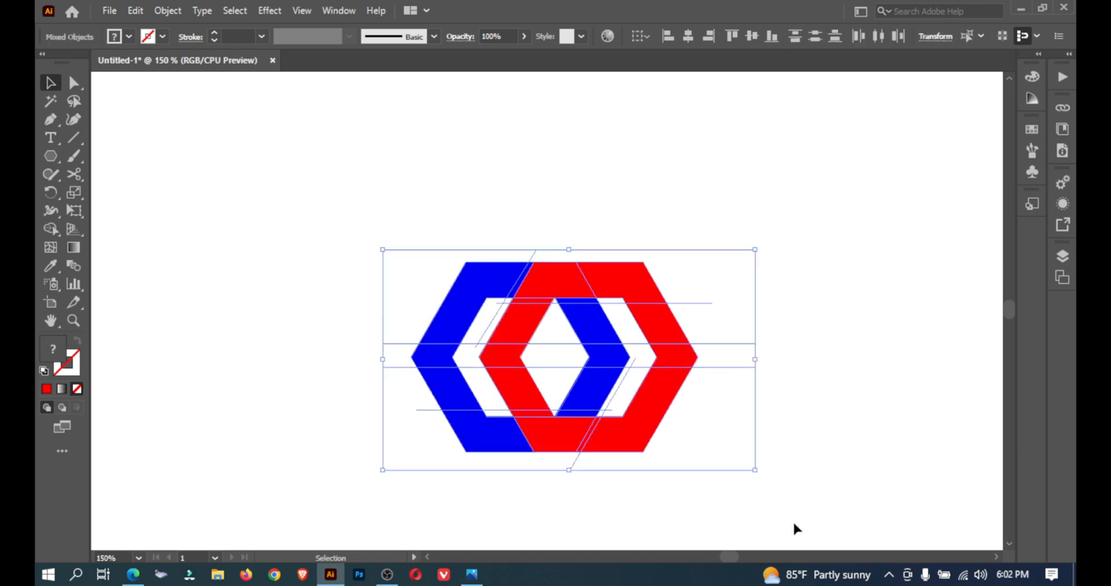
{"action": "left_click", "coordinate": [50, 230]}
{"action": "left_click_drag", "start_coordinate": [466, 383], "coordinate": [469, 383]}
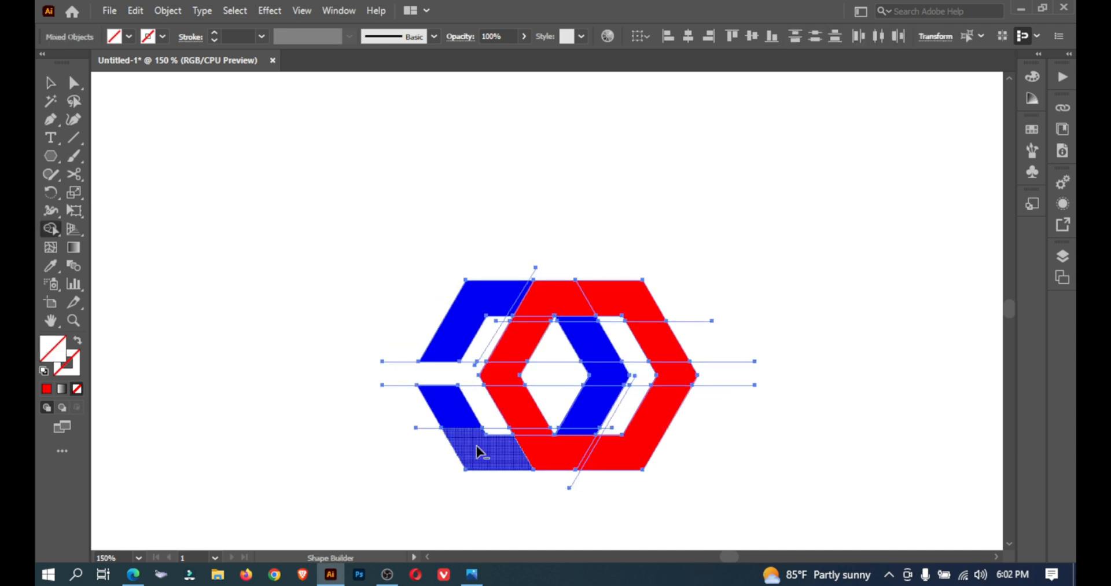
{"action": "key", "text": "ctrl+plus"}
{"action": "left_click_drag", "start_coordinate": [621, 455], "coordinate": [622, 482]}
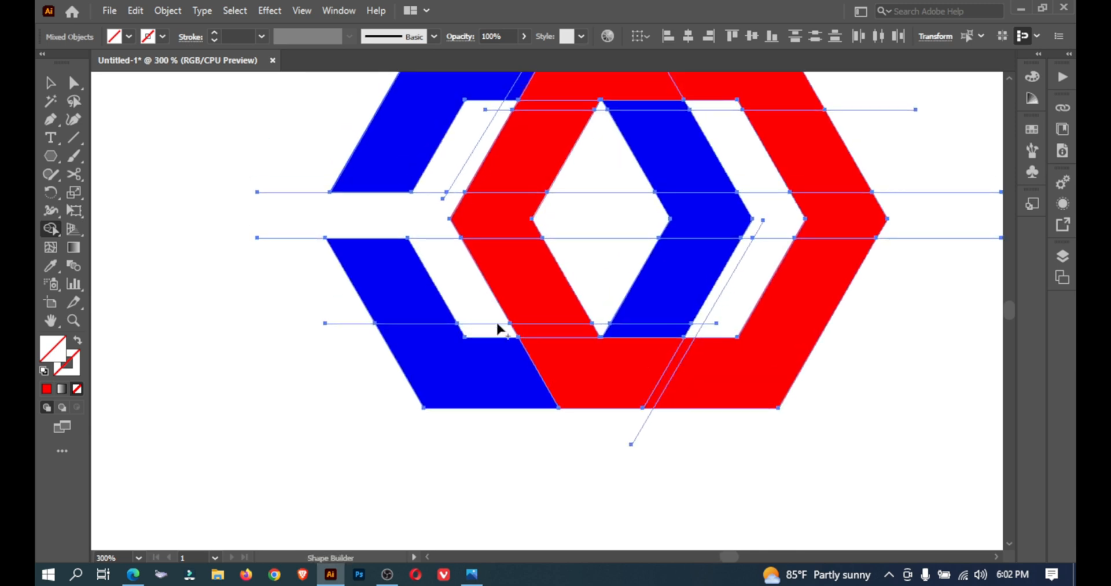
{"action": "left_click_drag", "start_coordinate": [519, 327], "coordinate": [524, 327]}
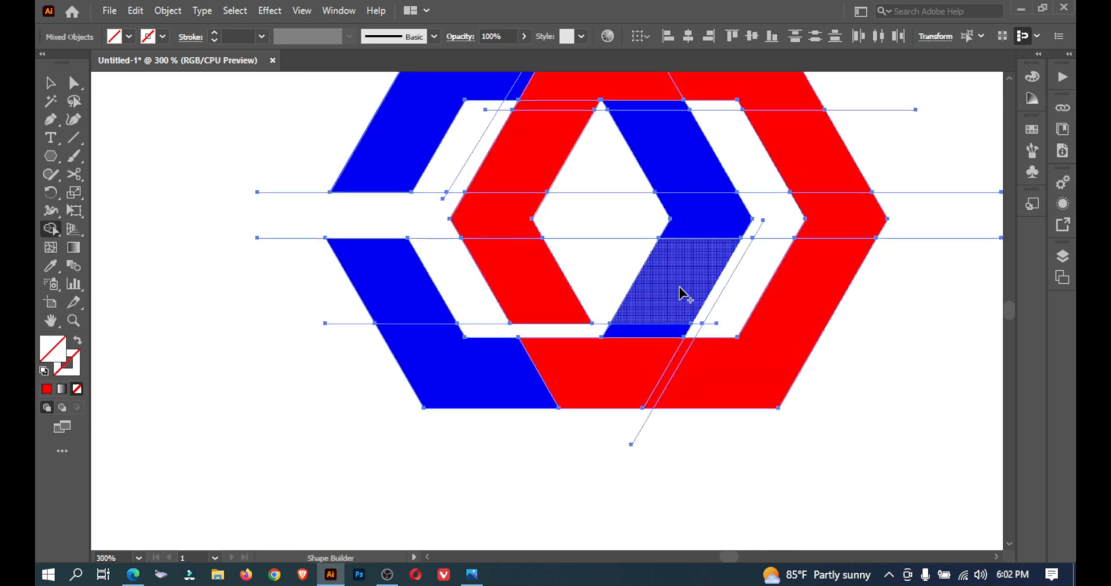
- Merge the lower-band and upper-band regions with Shape Builder, and cut gaps along the slanted lines, at the outer red corner and above the inner blue arm
{"action": "mouse_move", "coordinate": [683, 294]}
{"action": "left_mouse_down"}
{"action": "mouse_move", "coordinate": [658, 347]}
{"action": "mouse_move", "coordinate": [503, 389]}
{"action": "mouse_move", "coordinate": [648, 407]}
{"action": "mouse_move", "coordinate": [666, 462]}
{"action": "left_mouse_up"}
{"action": "mouse_move", "coordinate": [800, 356]}
{"action": "left_mouse_down"}
{"action": "mouse_move", "coordinate": [831, 253]}
{"action": "mouse_move", "coordinate": [740, 138]}
{"action": "mouse_move", "coordinate": [708, 130]}
{"action": "left_mouse_up"}
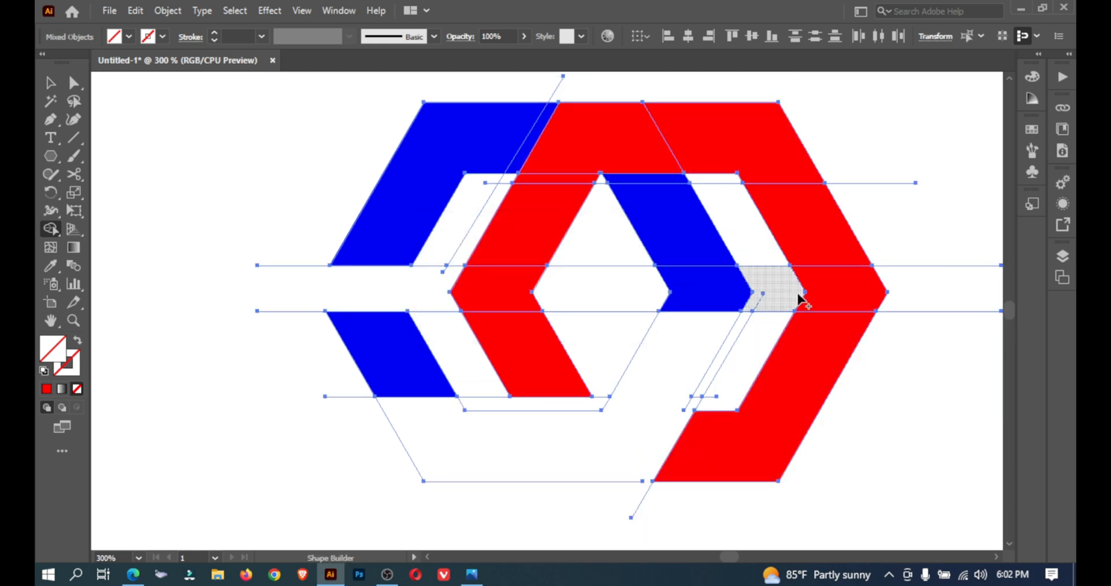
{"action": "mouse_move", "coordinate": [801, 212]}
{"action": "left_mouse_down"}
{"action": "mouse_move", "coordinate": [775, 160]}
{"action": "mouse_move", "coordinate": [625, 133]}
{"action": "mouse_move", "coordinate": [582, 149]}
{"action": "mouse_move", "coordinate": [512, 250]}
{"action": "mouse_move", "coordinate": [500, 302]}
{"action": "mouse_move", "coordinate": [519, 345]}
{"action": "left_mouse_up"}
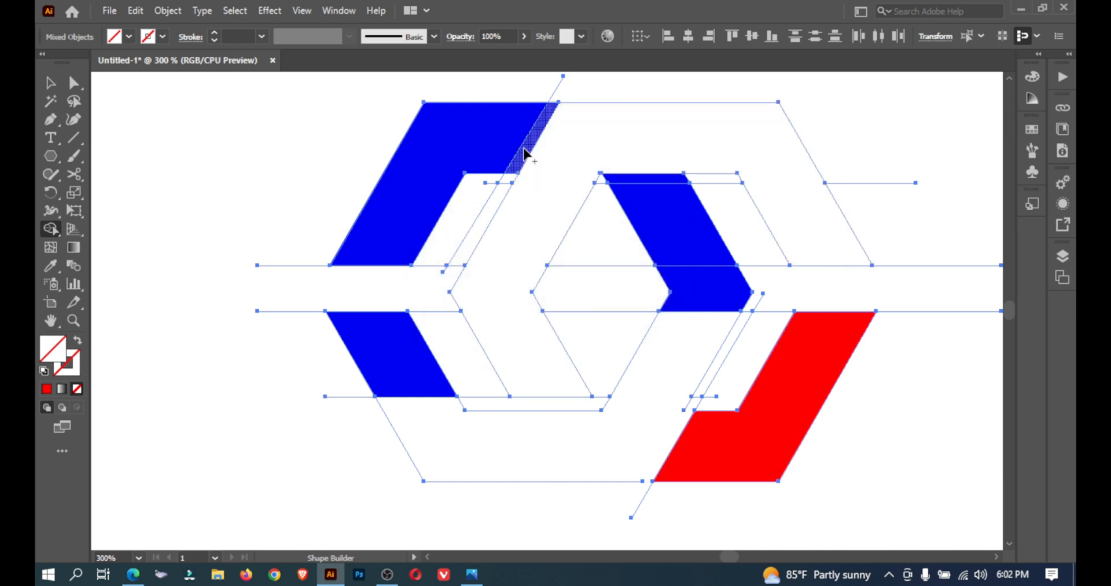
{"action": "left_click", "coordinate": [660, 179], "text": "alt"}
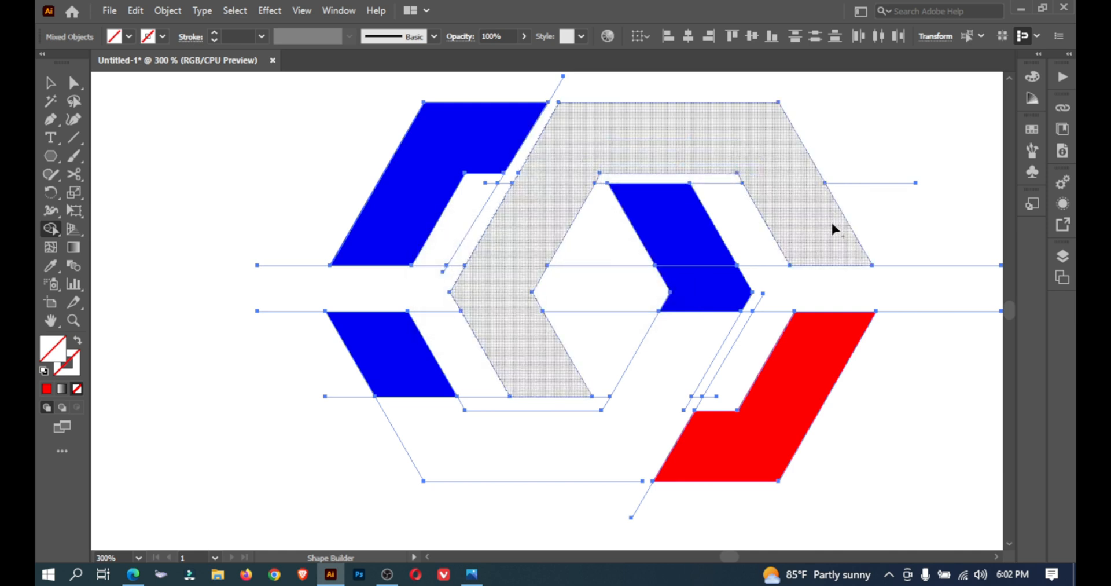
- Fill the merged, unfilled lower band of the emblem with blue
{"action": "key", "text": "v"}
{"action": "left_click_drag", "start_coordinate": [280, 158], "coordinate": [574, 430]}
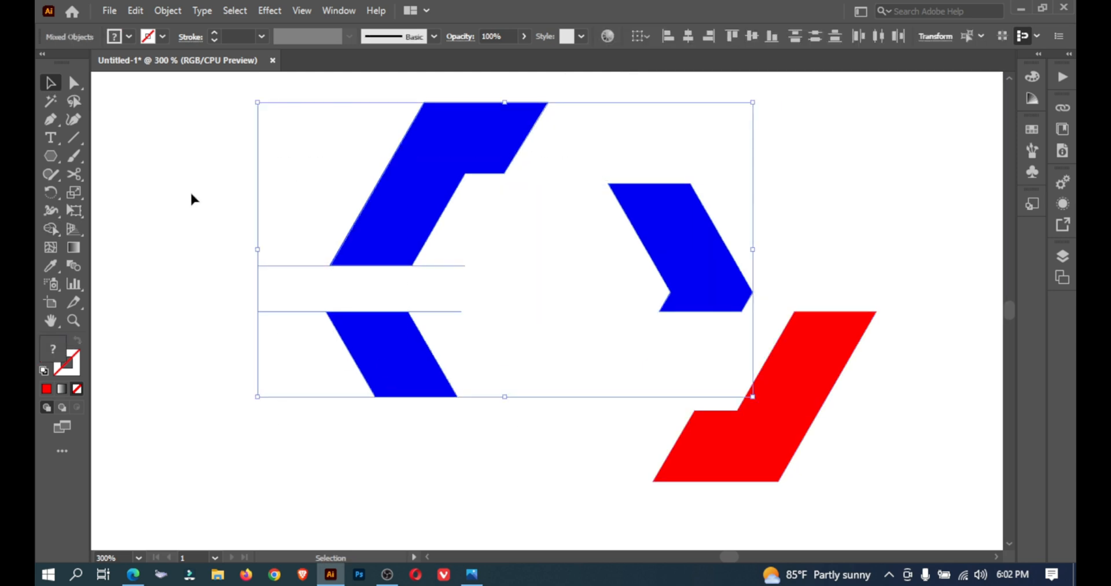
{"action": "scroll", "coordinate": [191, 196], "scroll_direction": "down", "scroll_amount": 1}
{"action": "left_click_drag", "start_coordinate": [191, 196], "coordinate": [896, 522]}
{"action": "left_click", "coordinate": [921, 473]}
{"action": "left_click", "coordinate": [569, 384]}
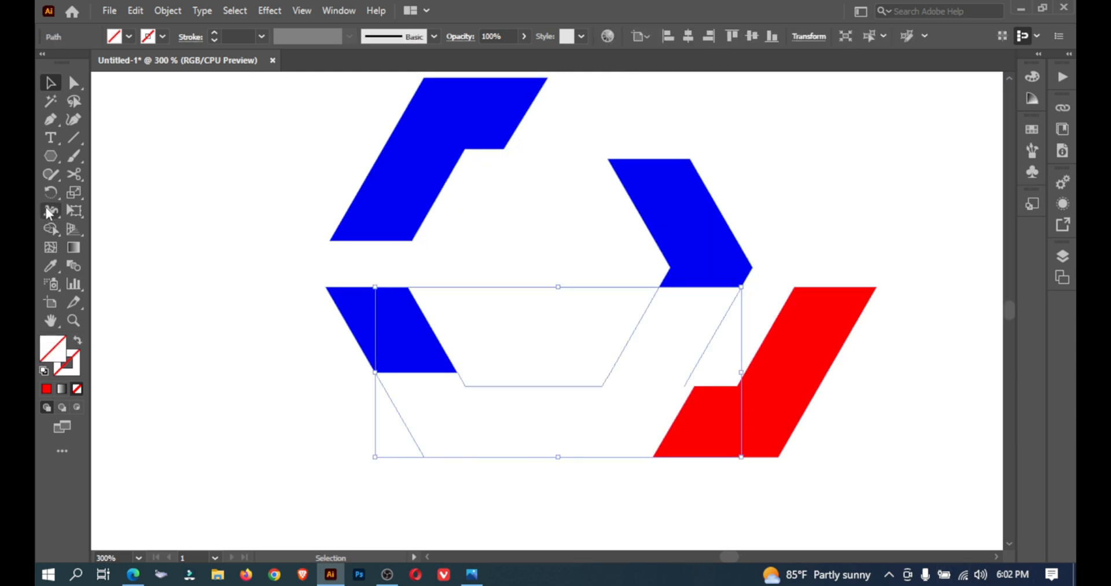
{"action": "left_click", "coordinate": [129, 37]}
{"action": "left_click", "coordinate": [131, 63]}
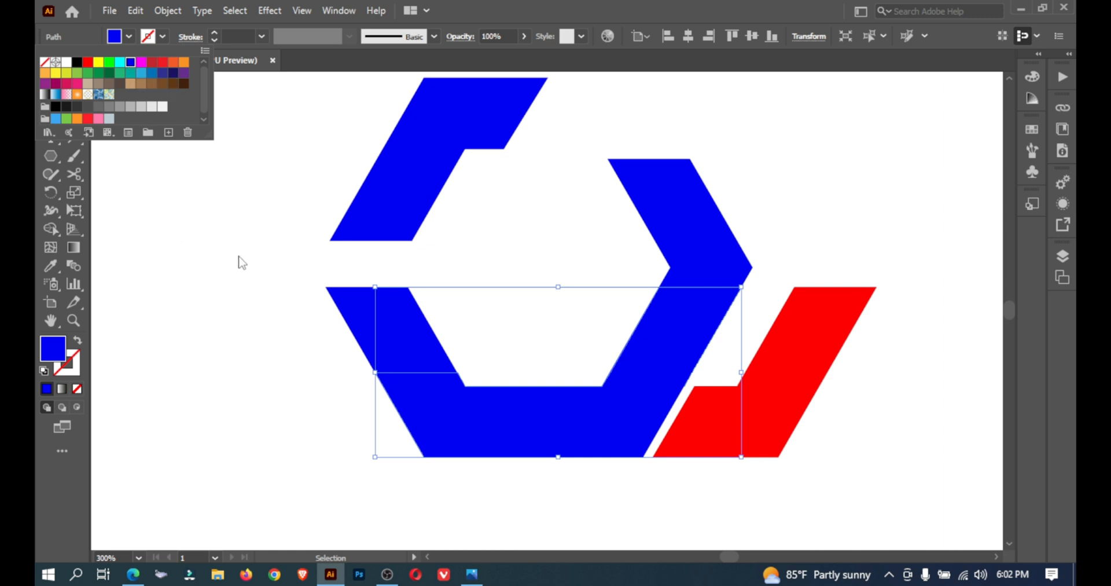
{"action": "key", "text": "Escape"}
- Merge the adjoining blue pieces into one continuous lower band with Shape Builder
{"action": "key", "text": "ctrl+a"}
{"action": "scroll", "coordinate": [134, 250], "scroll_direction": "down", "scroll_amount": 1}
{"action": "key", "text": "shift+m"}
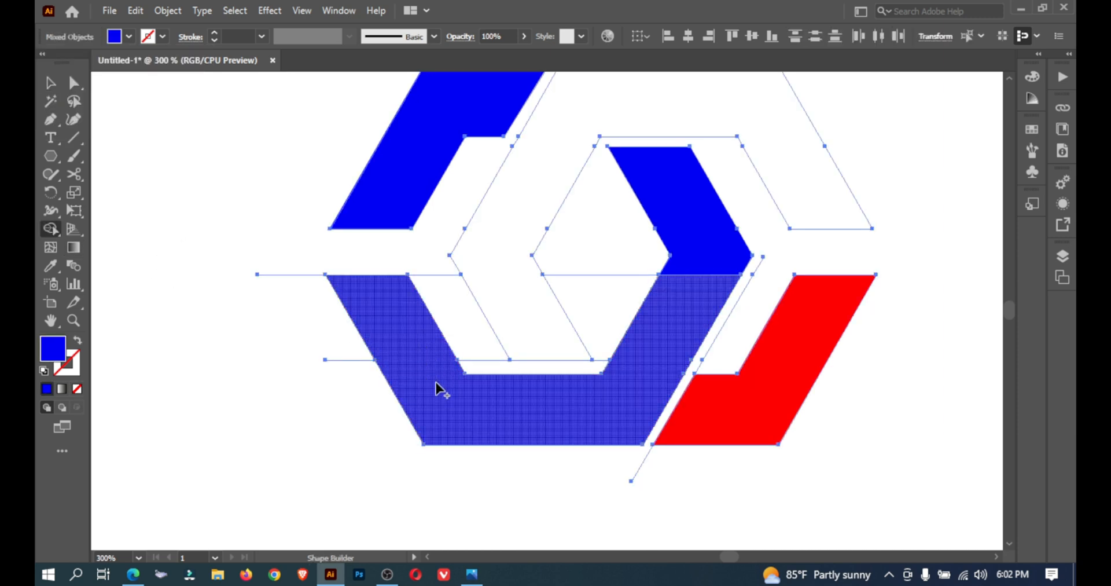
{"action": "left_click_drag", "start_coordinate": [689, 315], "coordinate": [703, 266]}
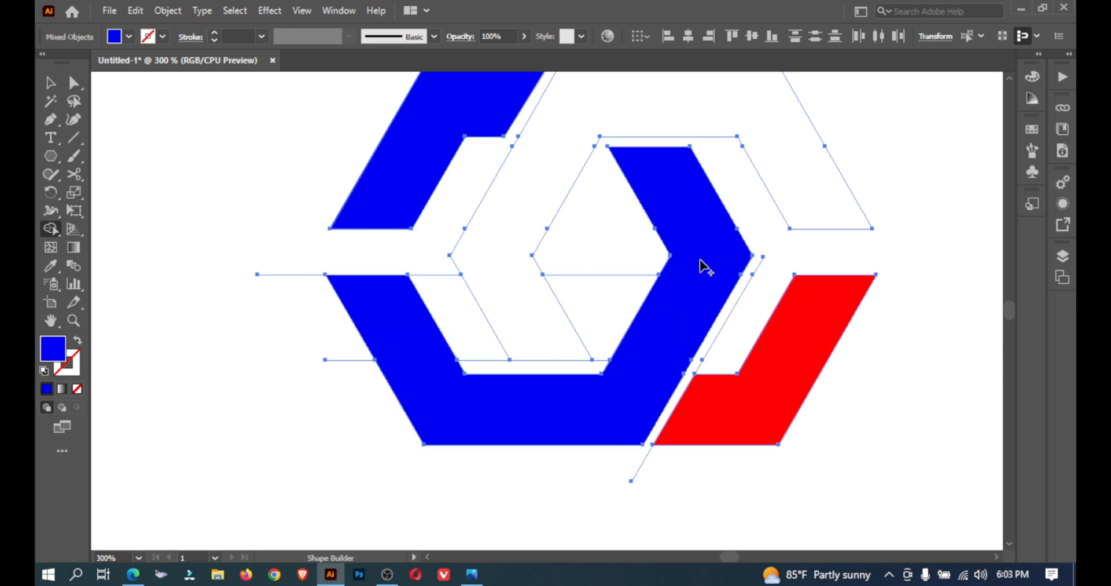
{"action": "left_click", "coordinate": [51, 83]}
- Fill the group containing the unfilled upper hexagon band and the red lower piece with magenta
{"action": "left_click", "coordinate": [444, 236]}
{"action": "left_click", "coordinate": [479, 211]}
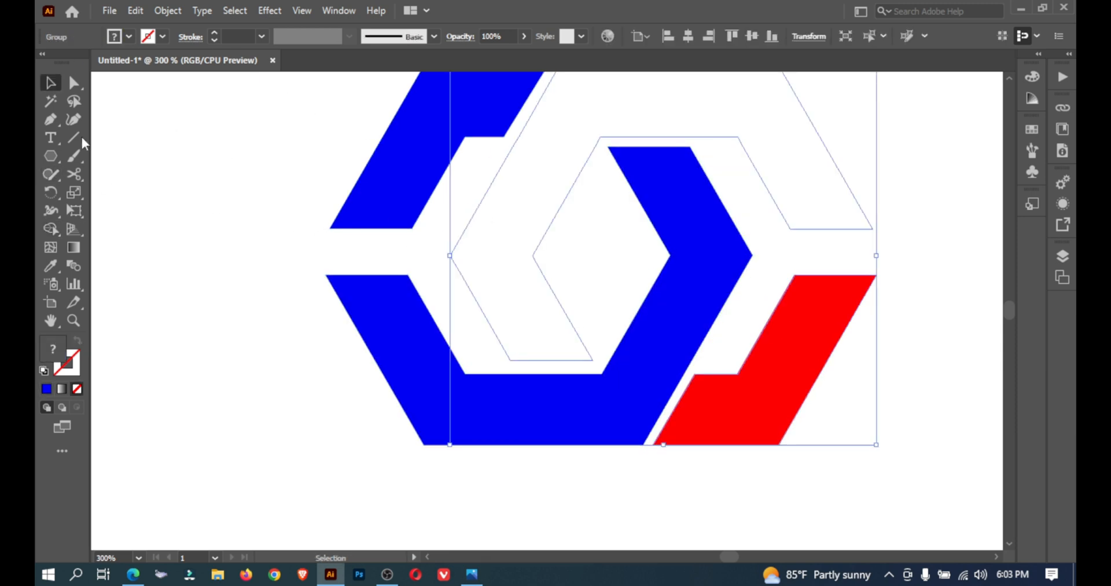
{"action": "left_click", "coordinate": [130, 38]}
{"action": "left_click", "coordinate": [141, 62]}
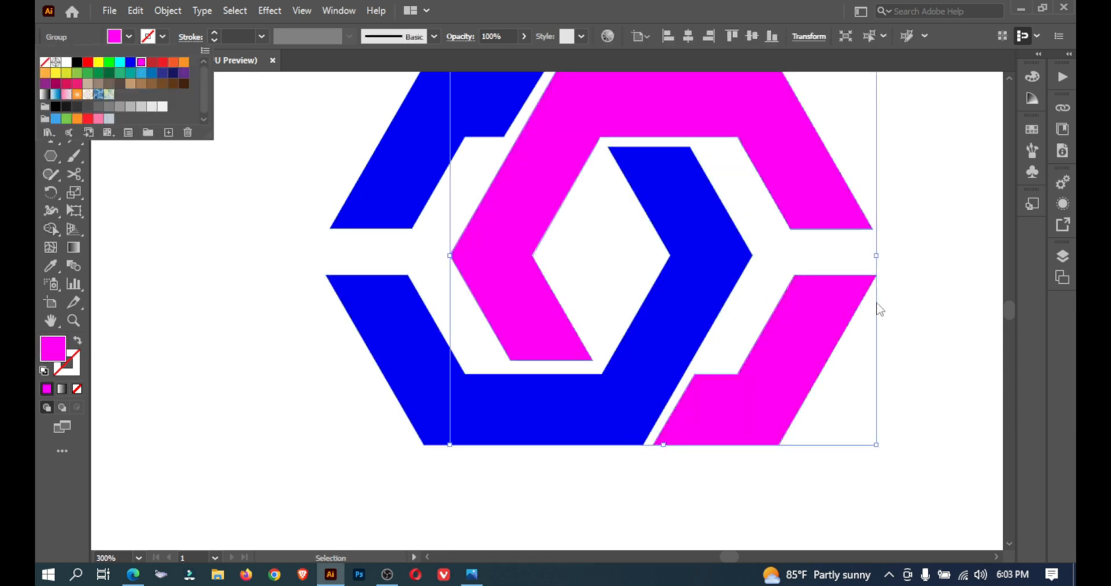
{"action": "key", "text": "space"}
{"action": "left_click_drag", "start_coordinate": [870, 230], "coordinate": [855, 336]}
- Select the blue and magenta hexagon shapes together and move them away from the leftover construction lines
{"action": "left_click_drag", "start_coordinate": [209, 141], "coordinate": [765, 460]}
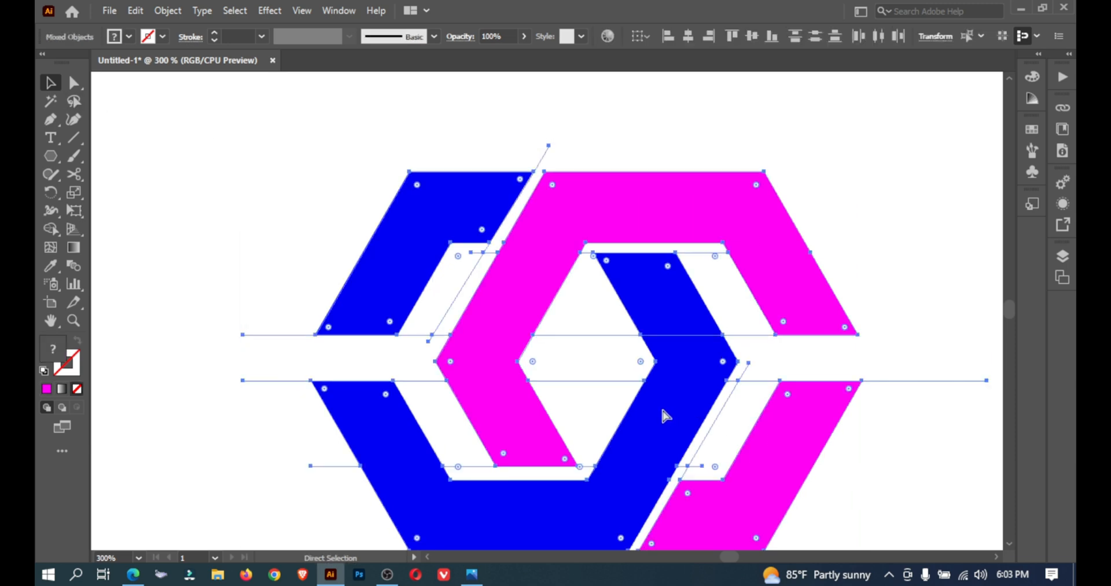
{"action": "key", "text": "ctrl+minus"}
{"action": "key", "text": "ctrl+minus"}
{"action": "left_click", "coordinate": [690, 352]}
{"action": "left_click", "coordinate": [571, 384]}
{"action": "left_click", "coordinate": [628, 297], "text": "shift"}
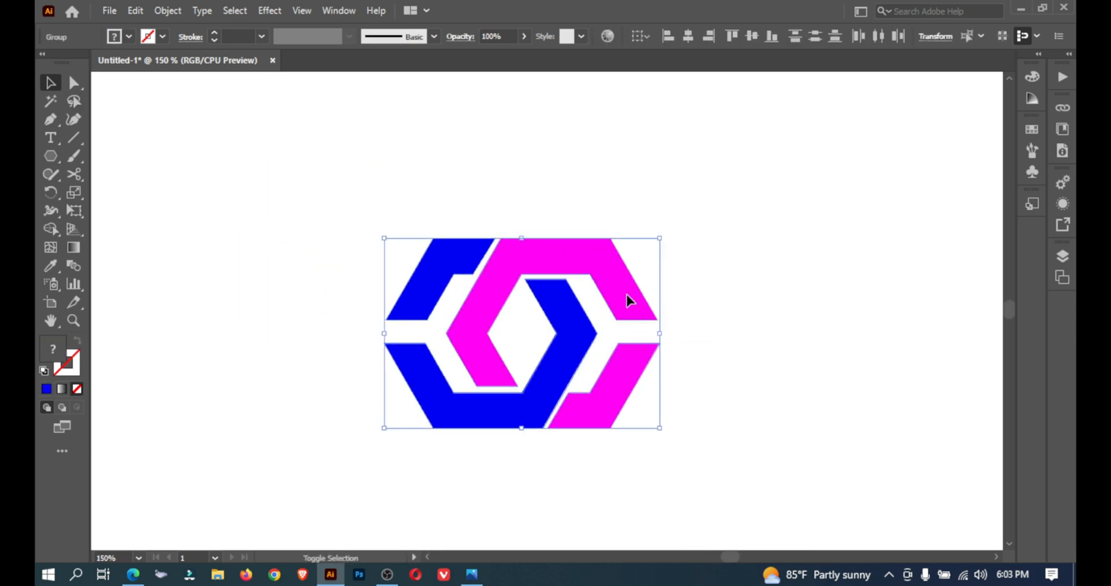
{"action": "left_click_drag", "start_coordinate": [628, 296], "coordinate": [927, 126]}
- Delete the leftover invisible construction lines where the emblem used to be
{"action": "left_click", "coordinate": [338, 203]}
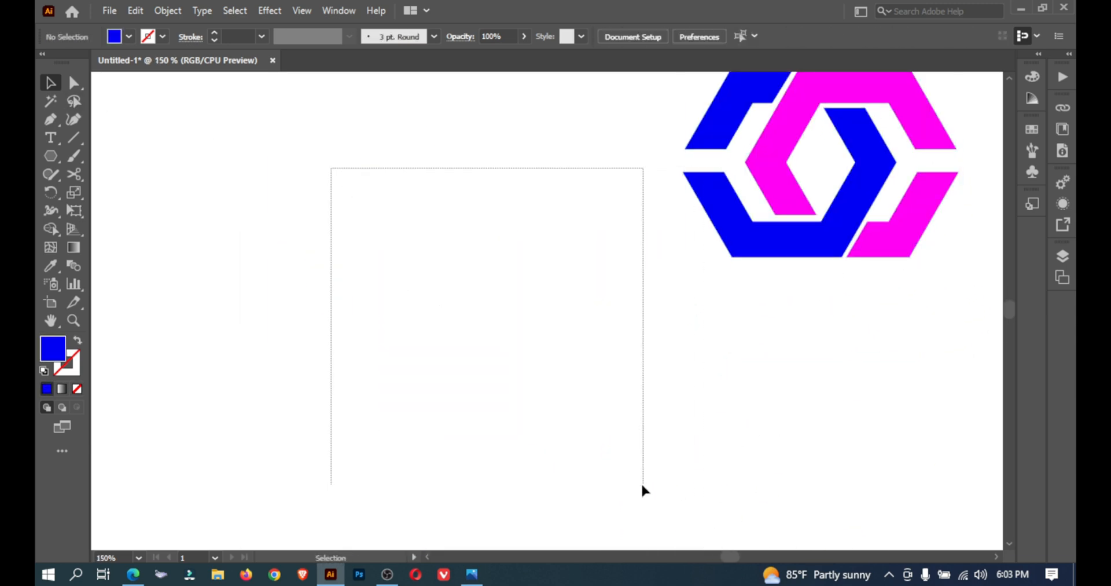
{"action": "left_click_drag", "start_coordinate": [642, 485], "coordinate": [644, 482]}
{"action": "key", "text": "Delete"}
{"action": "left_click_drag", "start_coordinate": [307, 213], "coordinate": [702, 512]}
{"action": "key", "text": "Delete"}
{"action": "left_click_drag", "start_coordinate": [802, 310], "coordinate": [211, 489]}
- Move the hexagon emblem into the upper part of the shield, centre it above the BPP lettering and scale it down
{"action": "key", "text": "ctrl+minus"}
{"action": "key", "text": "ctrl+minus"}
{"action": "key", "text": "ctrl+minus"}
{"action": "left_click", "coordinate": [852, 354]}
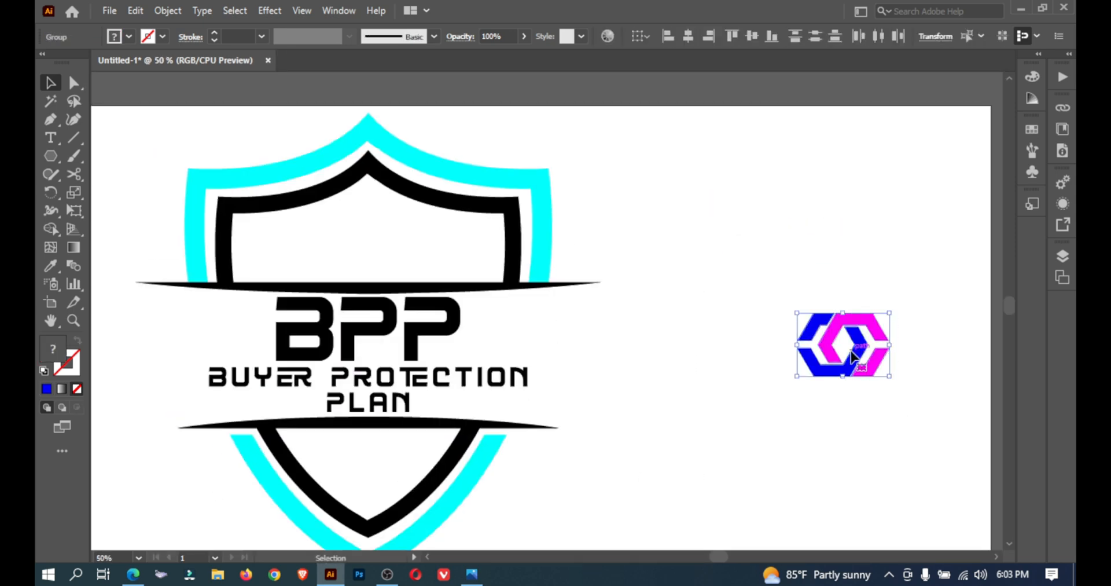
{"action": "left_click_drag", "start_coordinate": [852, 354], "coordinate": [376, 253]}
{"action": "left_click_drag", "start_coordinate": [631, 233], "coordinate": [219, 460]}
{"action": "left_click", "coordinate": [365, 223]}
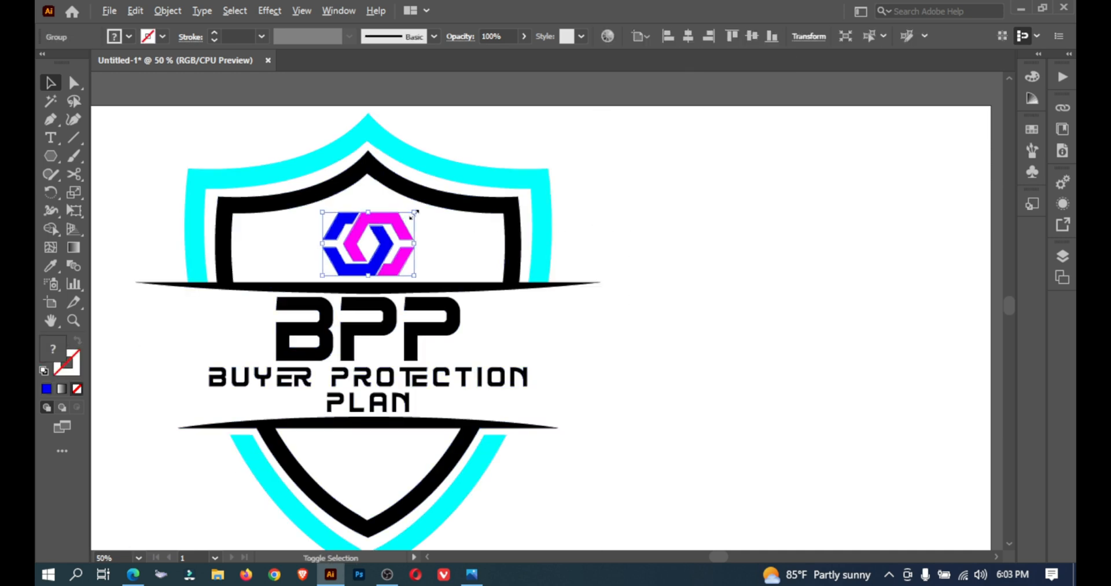
{"action": "left_click_drag", "start_coordinate": [415, 213], "coordinate": [402, 216]}
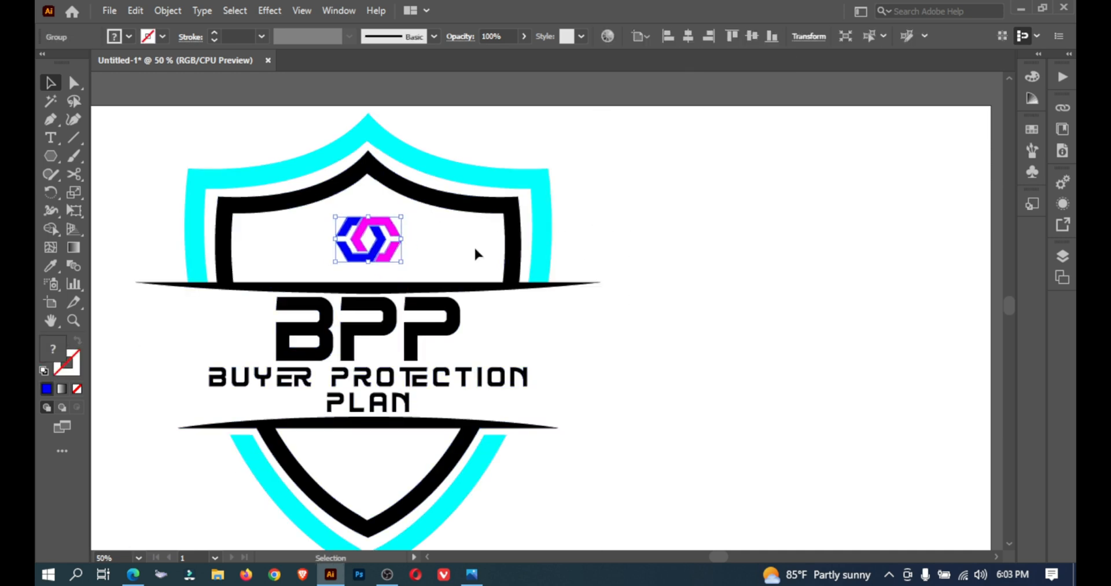
{"action": "right_click", "coordinate": [365, 228]}
{"action": "left_click", "coordinate": [634, 316]}
- Create a five-point star with radii of 25 px and 50 px beside the lower part of the shield
{"action": "key", "text": "ctrl+minus"}
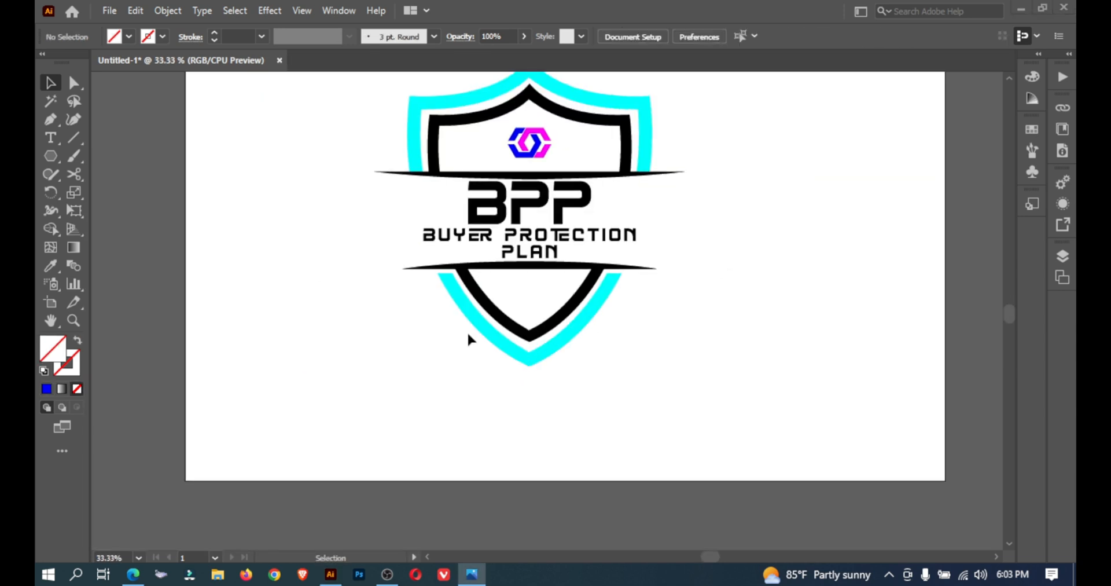
{"action": "left_click_drag", "start_coordinate": [48, 163], "coordinate": [69, 224]}
{"action": "left_click", "coordinate": [365, 344]}
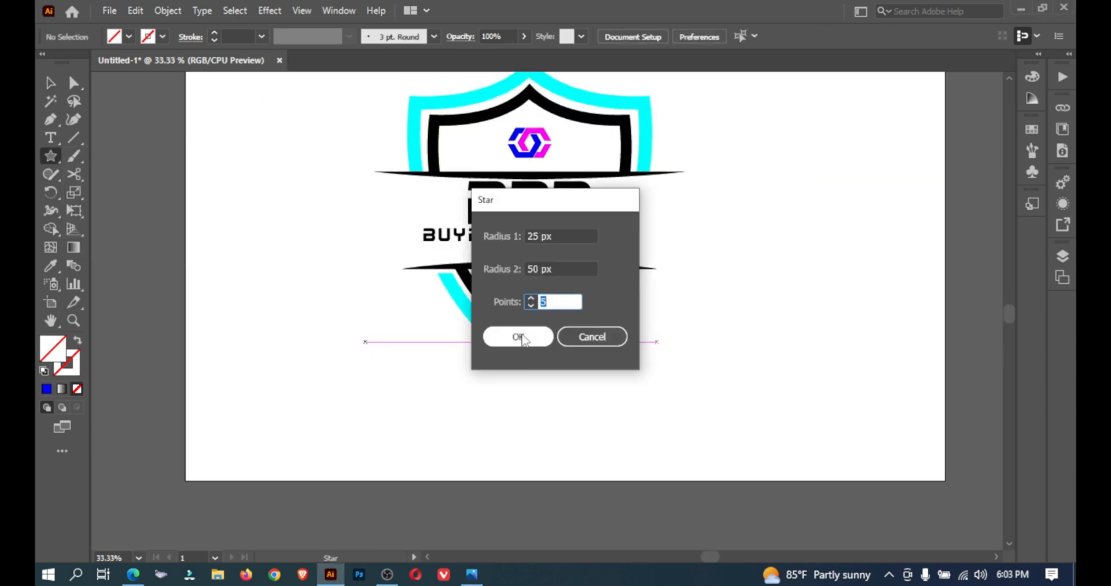
{"action": "key", "text": "Return"}
{"action": "left_click", "coordinate": [50, 82]}
- Fill the star with cyan and rotate it so one point faces straight up
{"action": "left_click", "coordinate": [129, 37]}
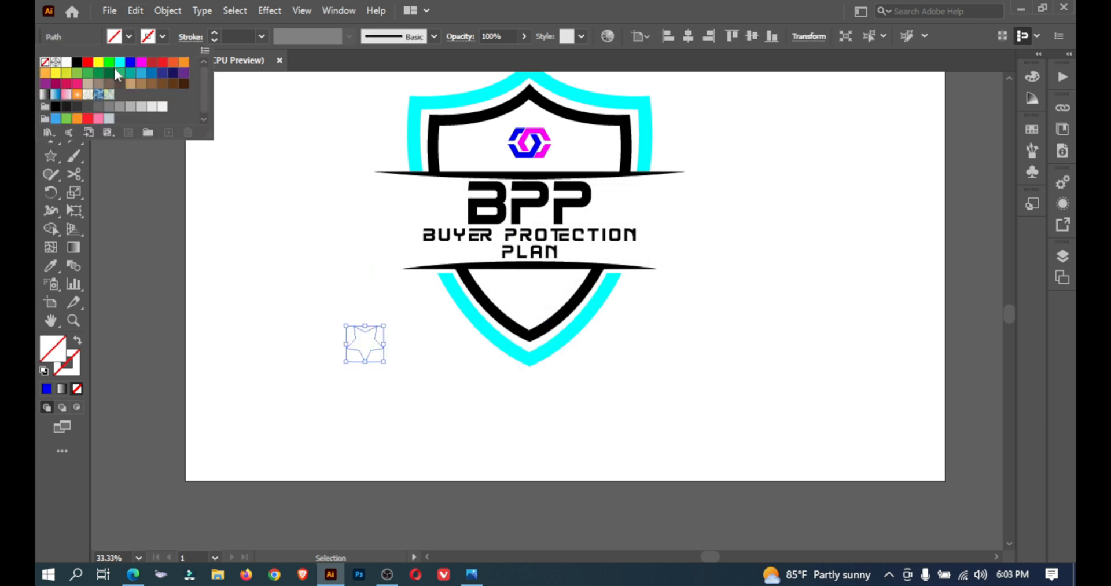
{"action": "left_click", "coordinate": [99, 58]}
{"action": "left_click_drag", "start_coordinate": [393, 325], "coordinate": [377, 369]}
{"action": "left_click", "coordinate": [377, 370]}
{"action": "key", "text": "ctrl+plus"}
{"action": "key", "text": "ctrl+plus"}
{"action": "left_click_drag", "start_coordinate": [545, 330], "coordinate": [263, 449]}
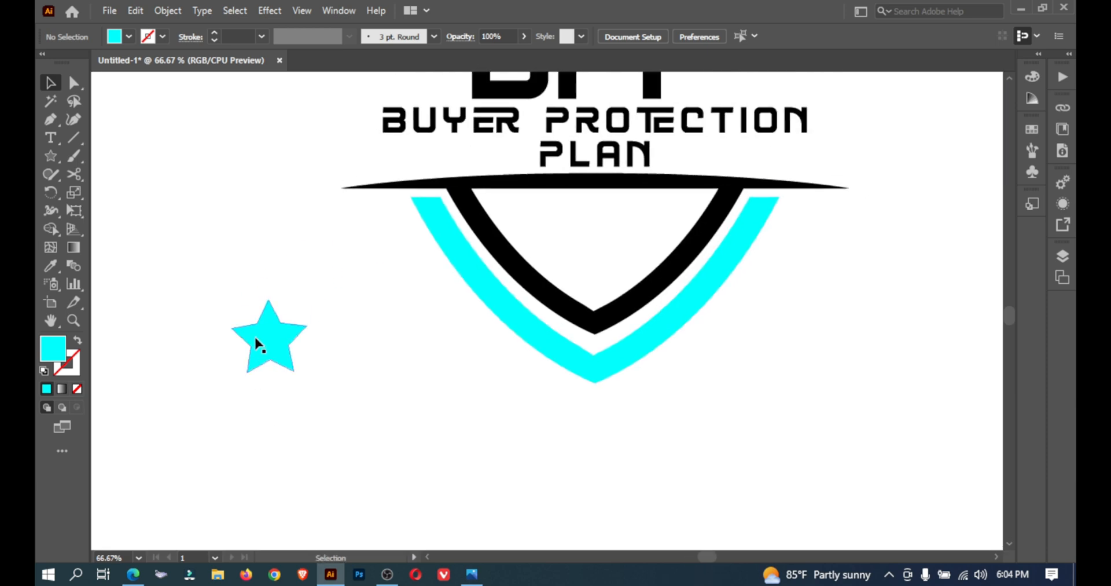
- Move the star into the lower part of the shield below the PLAN lettering and scale it down
{"action": "left_click_drag", "start_coordinate": [255, 345], "coordinate": [586, 236]}
{"action": "mouse_move", "coordinate": [639, 205]}
{"action": "left_mouse_down"}
{"action": "mouse_move", "coordinate": [645, 212]}
{"action": "mouse_move", "coordinate": [624, 217]}
{"action": "left_mouse_up"}
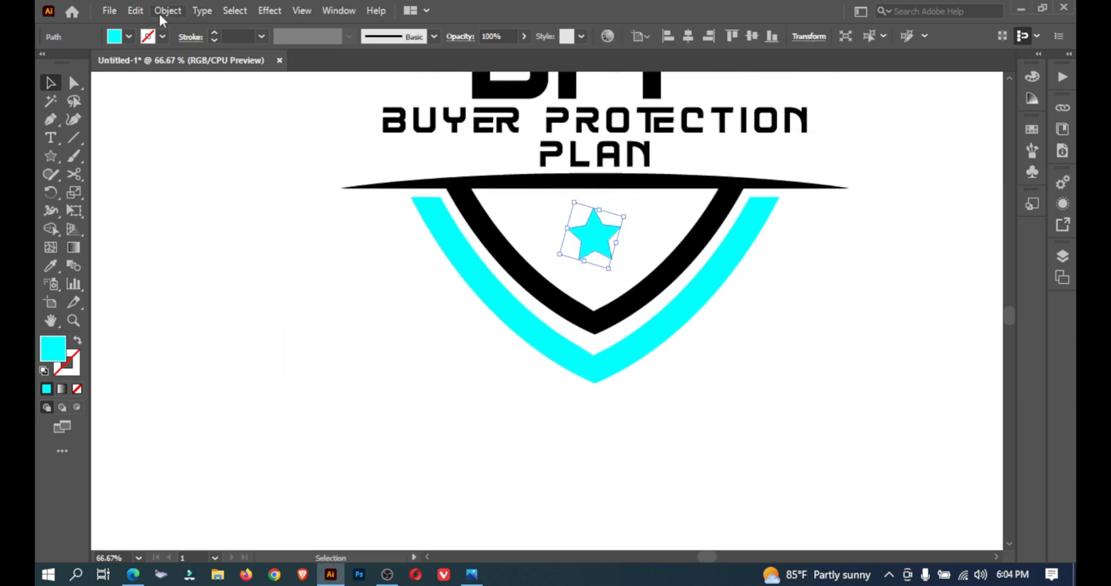
{"action": "left_click", "coordinate": [167, 10]}
{"action": "left_click", "coordinate": [602, 266]}
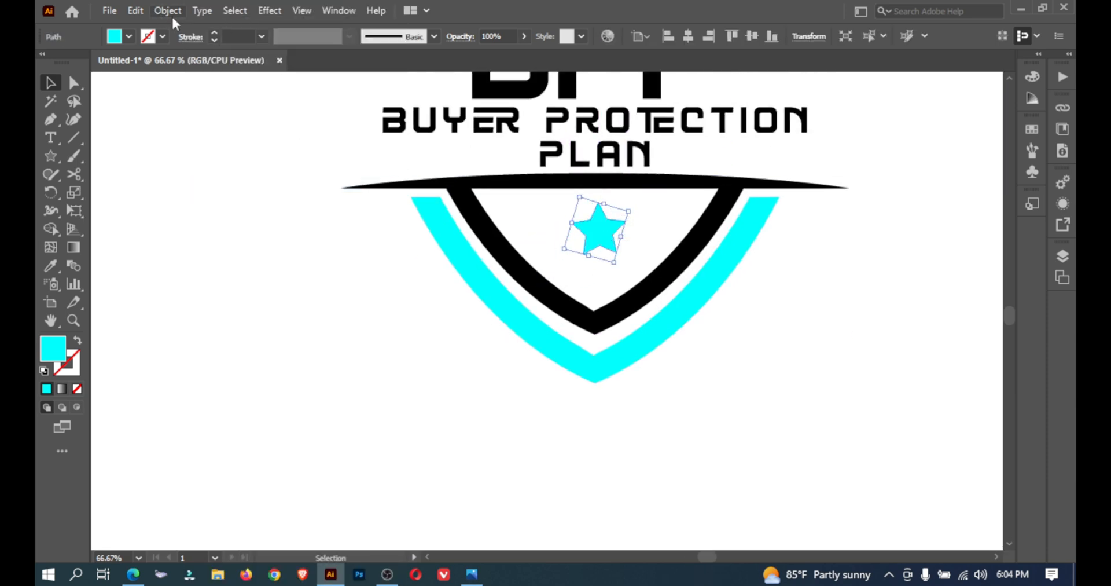
- Centre the star horizontally on the shield's vertical axis
{"action": "left_click", "coordinate": [173, 18]}
{"action": "left_click", "coordinate": [243, 199]}
{"action": "left_click", "coordinate": [657, 273]}
{"action": "left_click_drag", "start_coordinate": [603, 232], "coordinate": [588, 232]}
{"action": "key", "text": "ctrl+minus"}
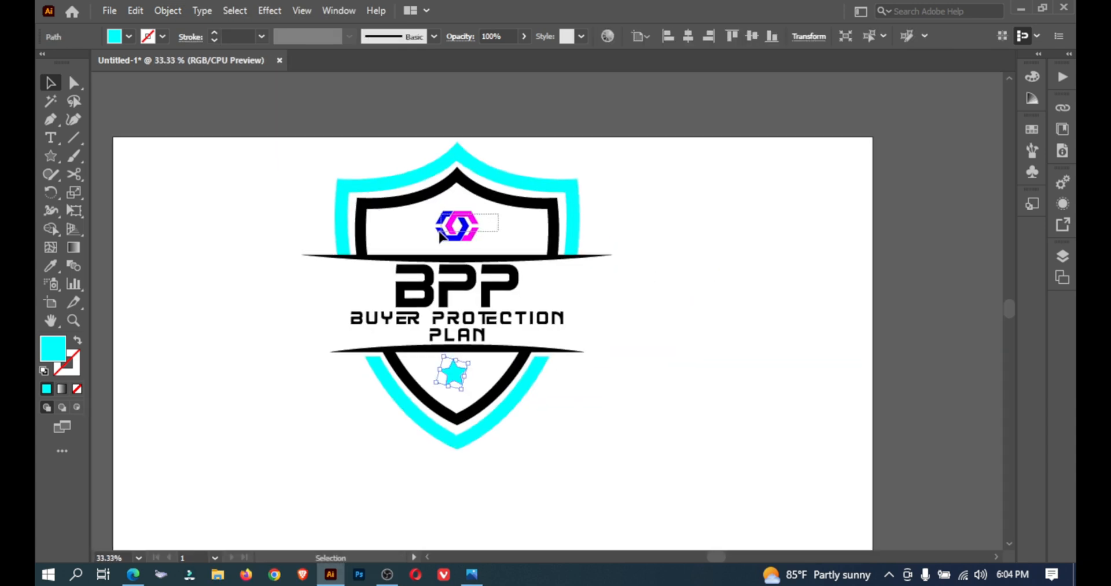
{"action": "left_click", "coordinate": [440, 236]}
{"action": "left_click_drag", "start_coordinate": [672, 194], "coordinate": [408, 486]}
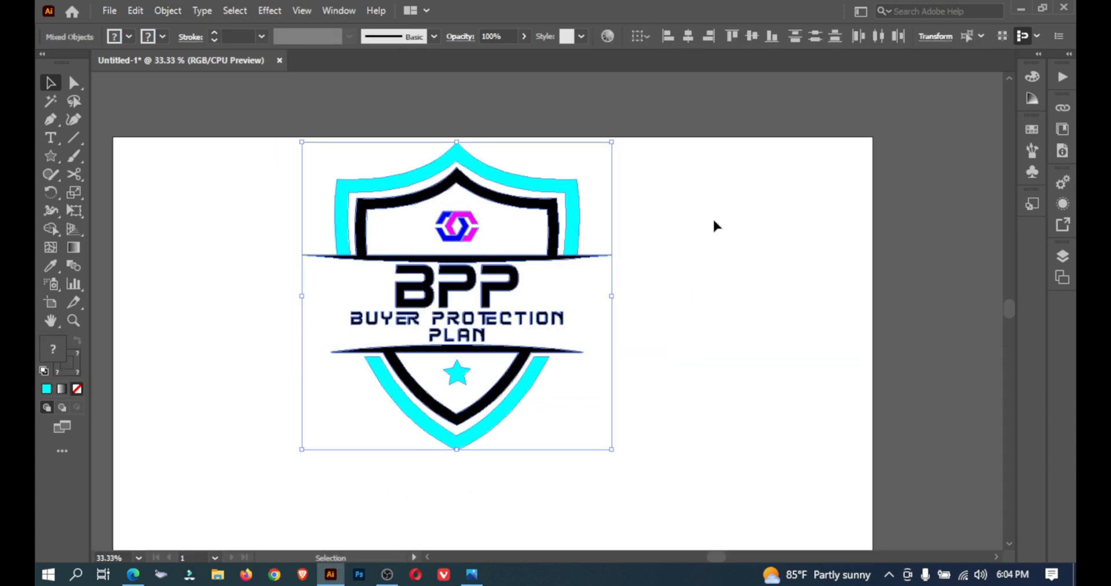
{"action": "left_click", "coordinate": [718, 264]}
- Add two smaller cyan copies of the star, one on each side of the central star and slightly lower
{"action": "key", "text": "ctrl+plus"}
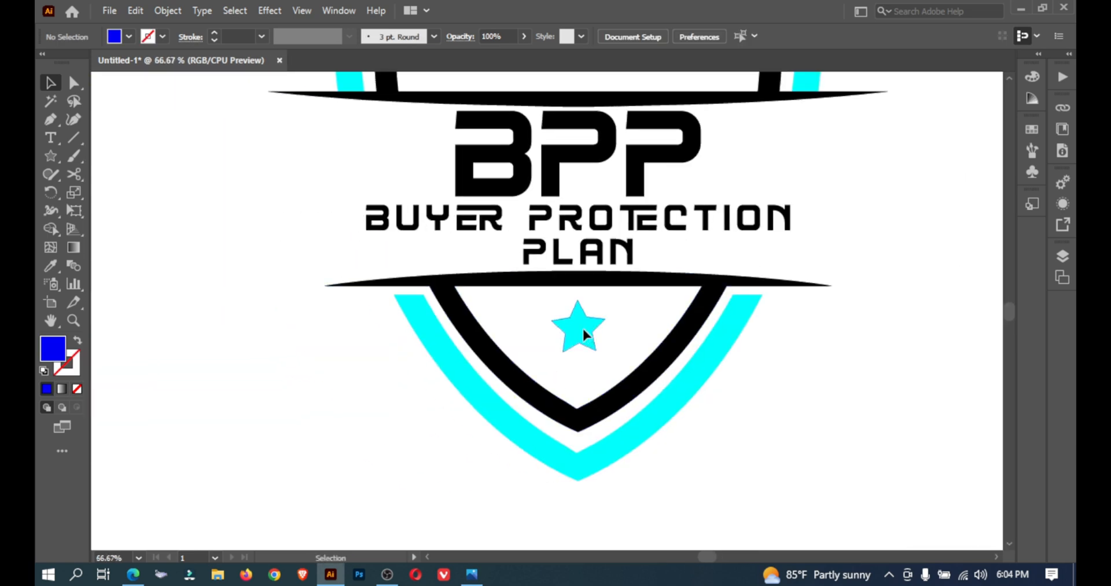
{"action": "left_click", "coordinate": [584, 334]}
{"action": "left_click_drag", "start_coordinate": [605, 299], "coordinate": [660, 272]}
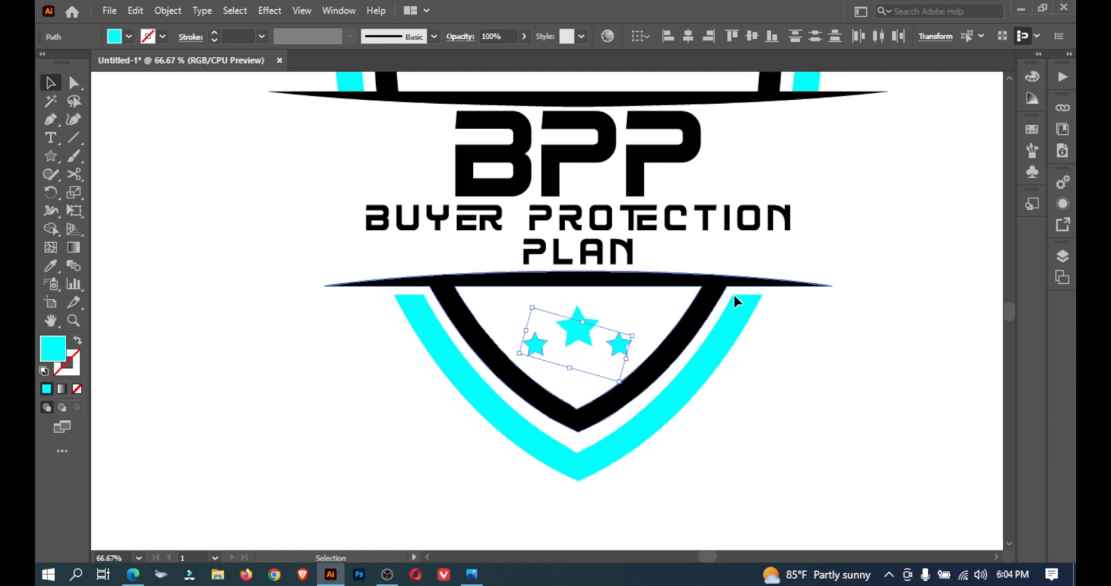
{"action": "left_click", "coordinate": [168, 10]}
{"action": "key", "text": "Escape"}
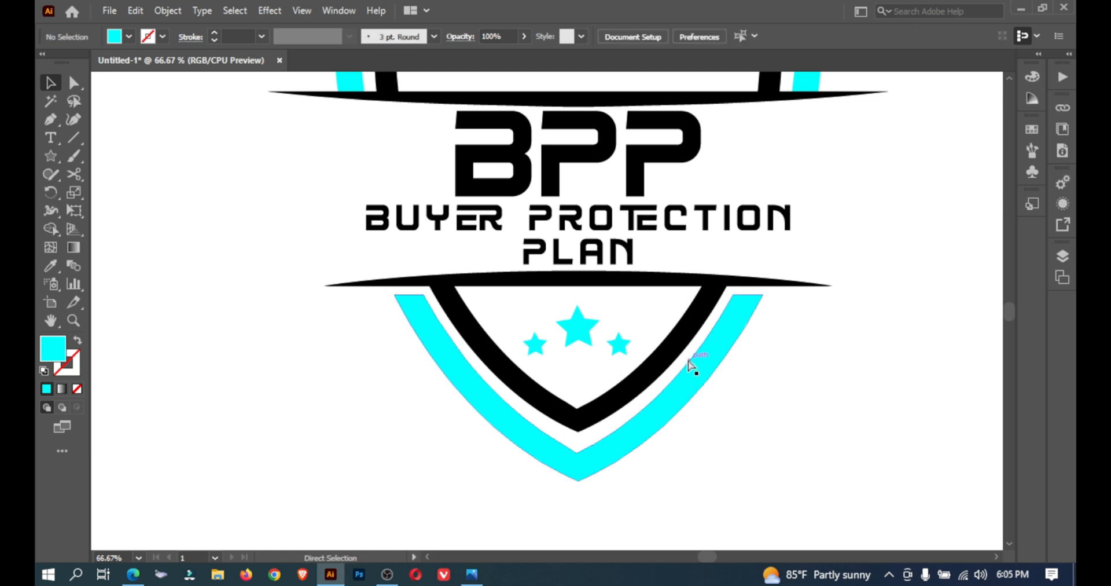
{"action": "scroll", "coordinate": [693, 367], "scroll_direction": "up", "scroll_amount": 3}
{"action": "scroll", "coordinate": [943, 434], "scroll_direction": "left", "scroll_amount": 3}
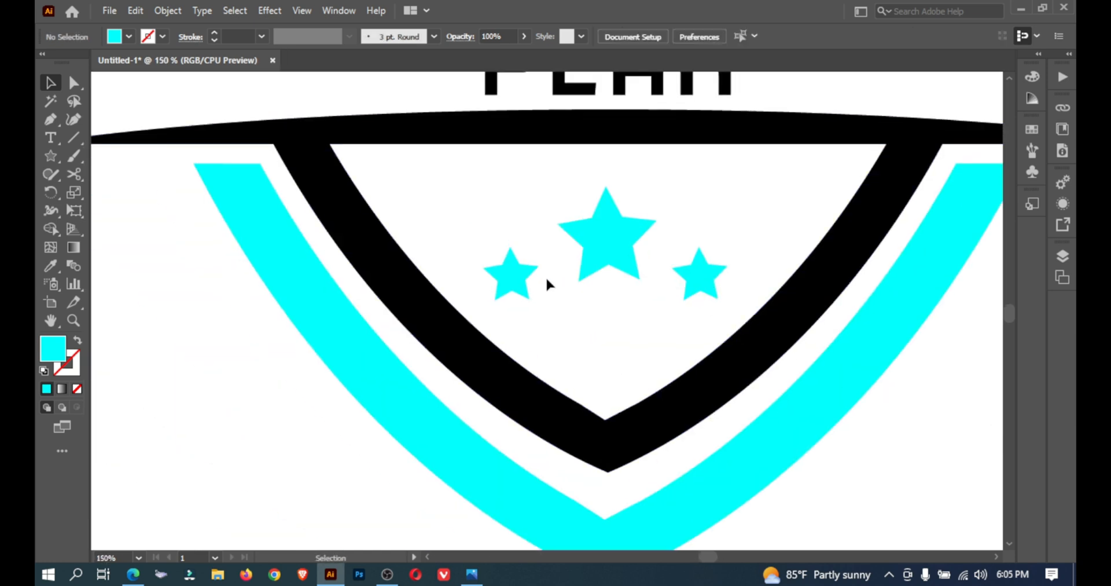
- Delete the small star on the right and paste a copy of the left small star directly in front of it
{"action": "left_click", "coordinate": [507, 288]}
{"action": "left_click", "coordinate": [700, 281]}
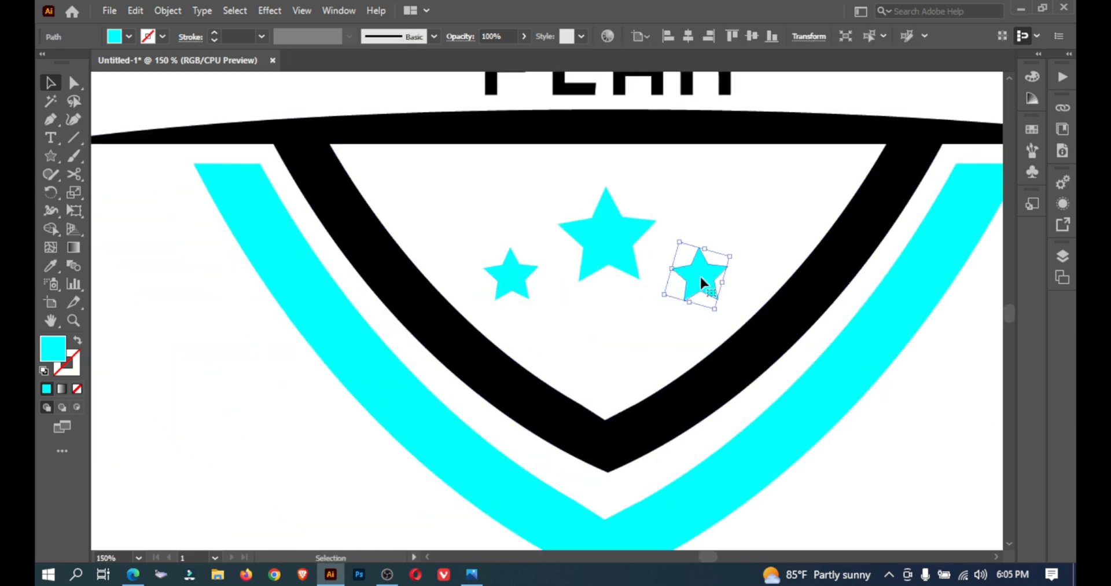
{"action": "key", "text": "Delete"}
{"action": "left_click", "coordinate": [521, 279]}
{"action": "left_click", "coordinate": [135, 10]}
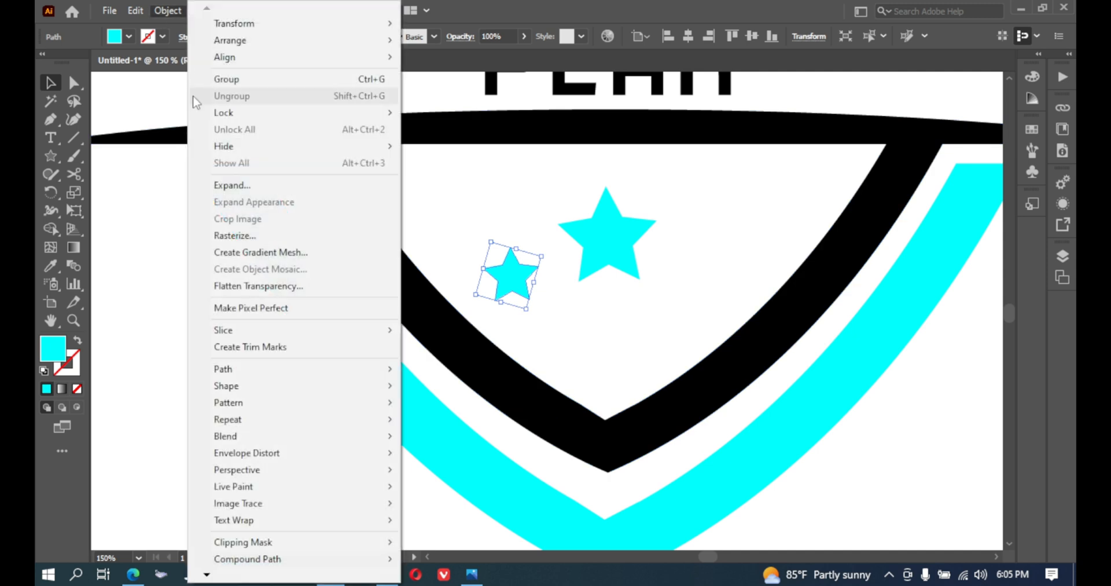
{"action": "left_click", "coordinate": [151, 83]}
{"action": "left_click", "coordinate": [134, 10]}
{"action": "left_click", "coordinate": [177, 117]}
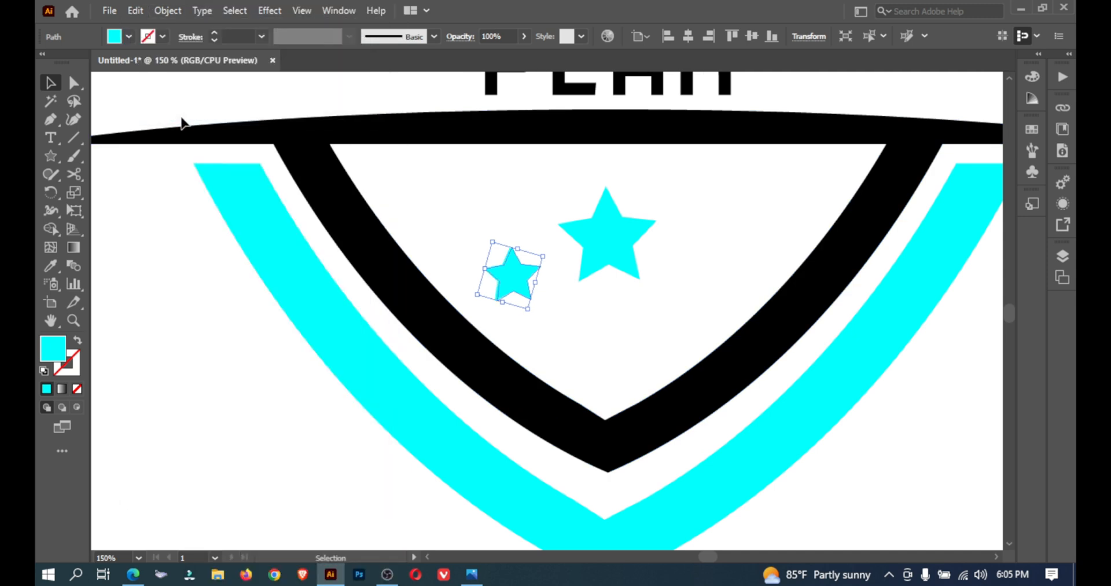
- Move the copied small star horizontally to the opposite side of the central star, mirroring the left one
{"action": "key", "text": "shift+Right"}
{"action": "key", "text": "shift+Right"}
{"action": "key", "text": "shift+Right"}
{"action": "key", "text": "shift+Right"}
{"action": "key", "text": "shift+Right"}
{"action": "key", "text": "shift+Right"}
{"action": "key", "text": "shift+Right"}
{"action": "key", "text": "shift+Right"}
{"action": "key", "text": "shift+Right"}
{"action": "key", "text": "shift+Right"}
{"action": "key", "text": "shift+Right"}
{"action": "key", "text": "shift+Right"}
{"action": "key", "text": "shift+Right"}
{"action": "key", "text": "shift+Right"}
{"action": "key", "text": "shift+Right"}
{"action": "key", "text": "shift+Right"}
{"action": "key", "text": "shift+Right"}
{"action": "key", "text": "shift+Right"}
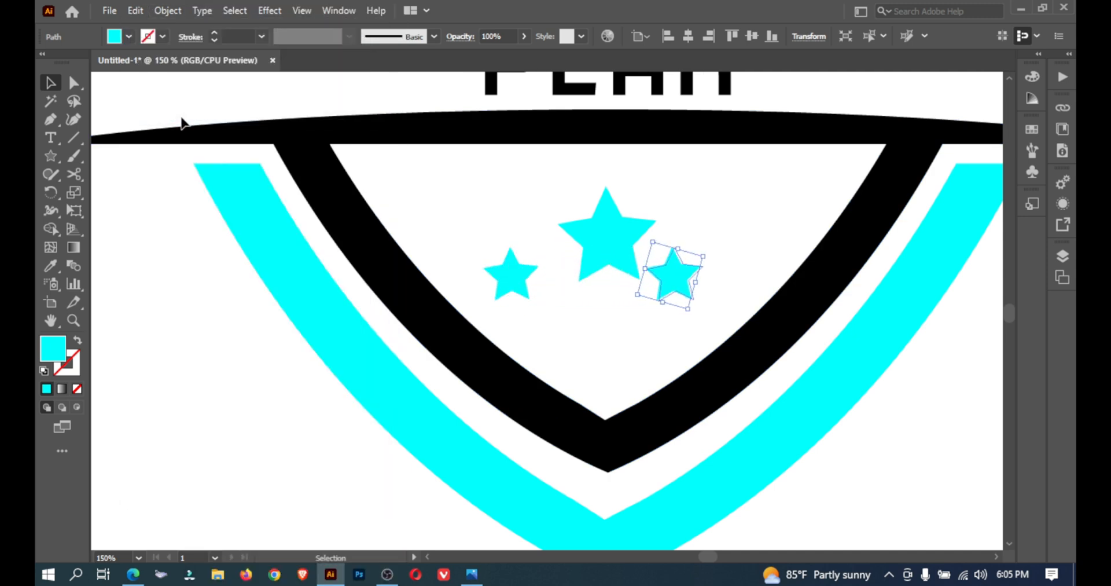
- Group the two small side stars and centre them horizontally with the large central star
{"action": "left_click", "coordinate": [492, 266], "text": "shift"}
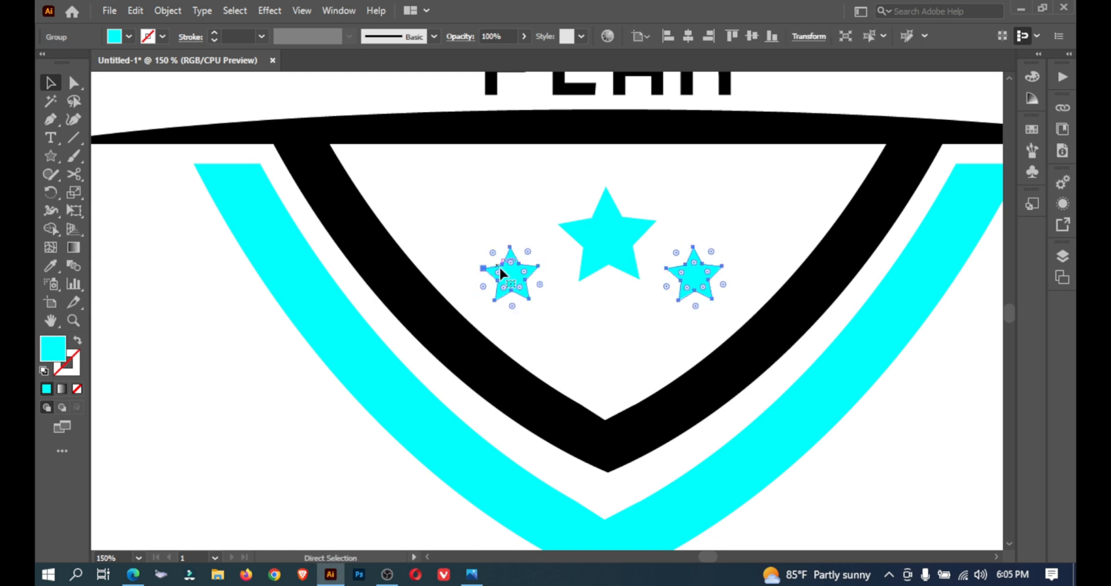
{"action": "left_click", "coordinate": [607, 243], "text": "shift"}
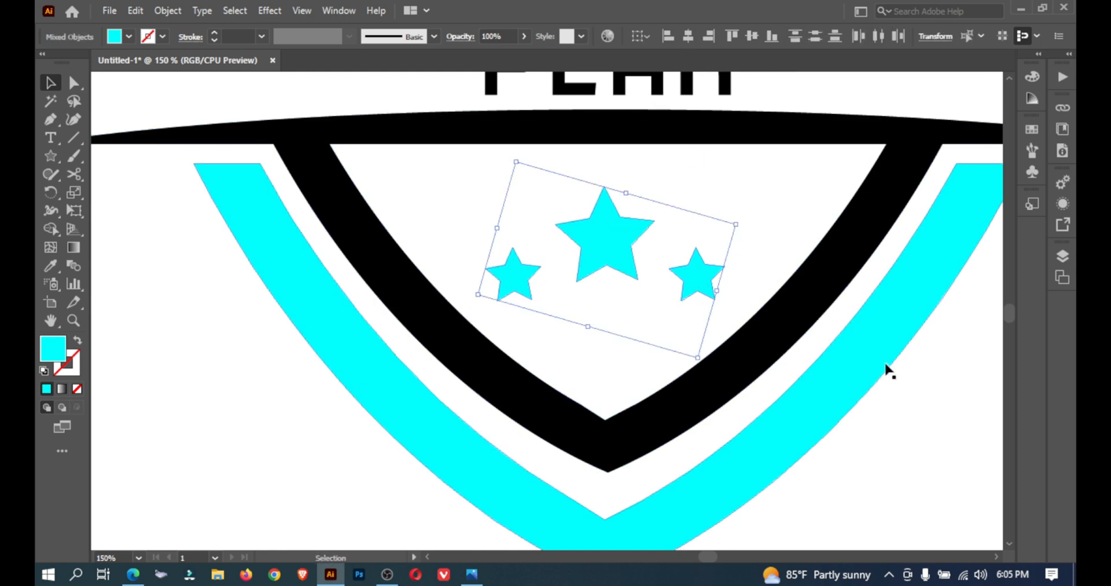
{"action": "left_click", "coordinate": [788, 340]}
{"action": "left_click", "coordinate": [684, 297], "text": "ctrl+alt"}
{"action": "left_click", "coordinate": [625, 330], "text": "ctrl+alt"}
{"action": "left_click", "coordinate": [581, 374]}
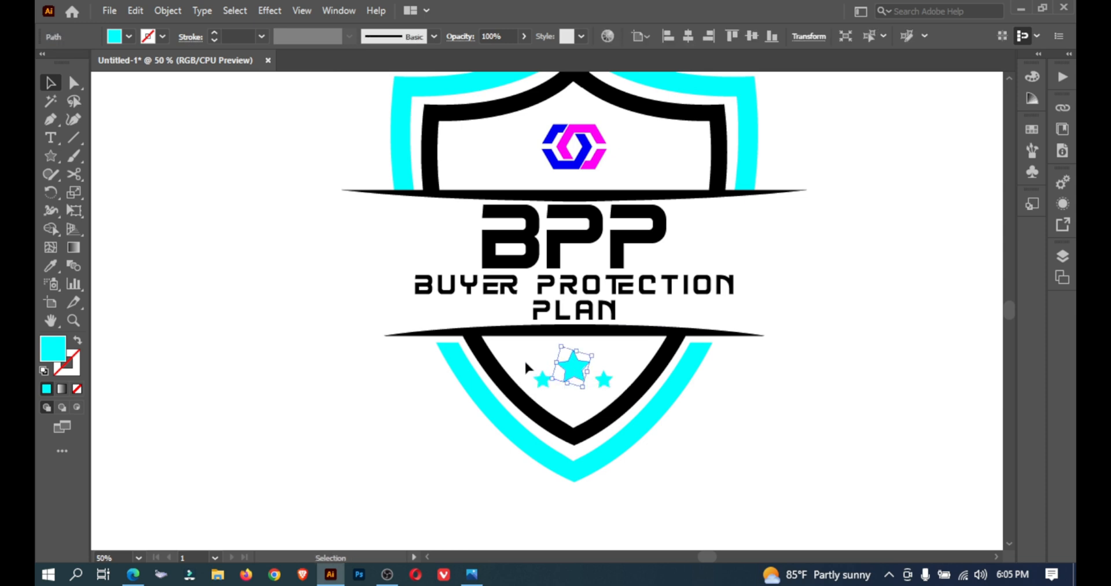
- Group the large central star with the two small side stars
{"action": "left_click", "coordinate": [526, 366]}
{"action": "left_click", "coordinate": [546, 380]}
{"action": "left_click", "coordinate": [572, 377], "text": "shift"}
{"action": "key", "text": "ctrl+g"}
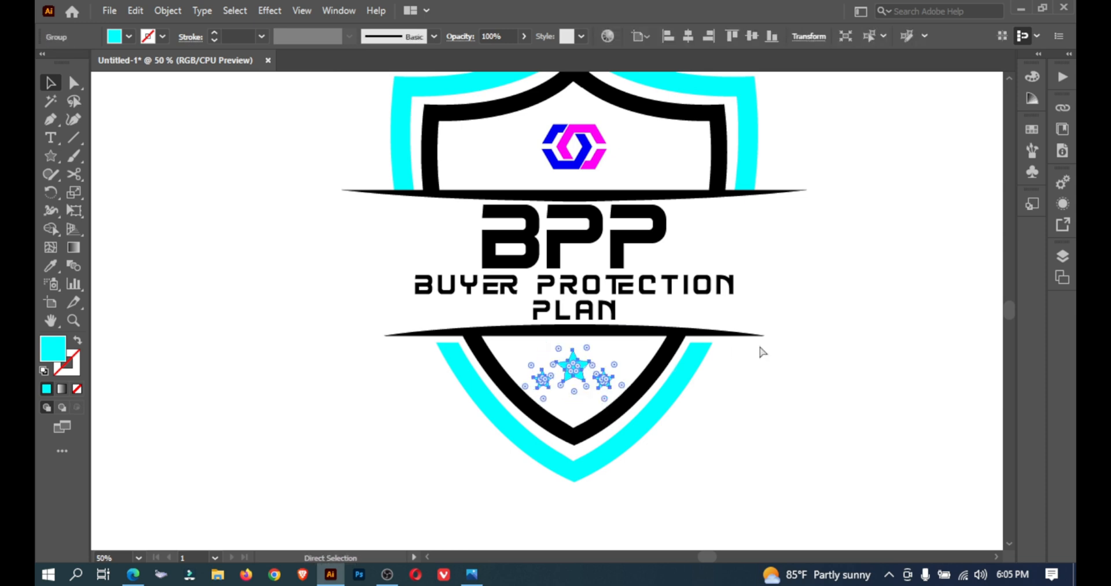
- Select all parts of the shield logo and align them to a common horizontal centre
{"action": "left_click", "coordinate": [760, 349], "text": "ctrl+alt"}
{"action": "left_click", "coordinate": [759, 345], "text": "ctrl+alt"}
{"action": "left_click_drag", "start_coordinate": [534, 262], "coordinate": [834, 376]}
{"action": "left_click_drag", "start_coordinate": [693, 339], "coordinate": [496, 476]}
{"action": "left_click", "coordinate": [690, 38]}
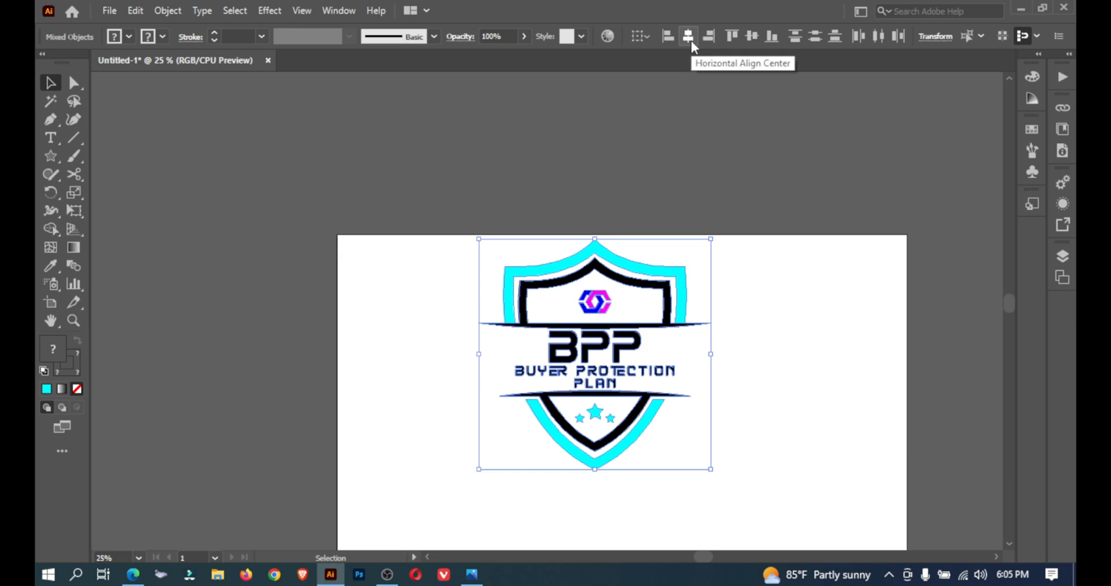
{"action": "left_click", "coordinate": [812, 409]}
- Fill the upper shield group with the grey sampled from the grey square, and ungroup it
{"action": "left_click", "coordinate": [772, 360], "text": "ctrl"}
{"action": "left_click", "coordinate": [773, 361], "text": "ctrl"}
{"action": "left_click_drag", "start_coordinate": [645, 342], "coordinate": [1019, 386]}
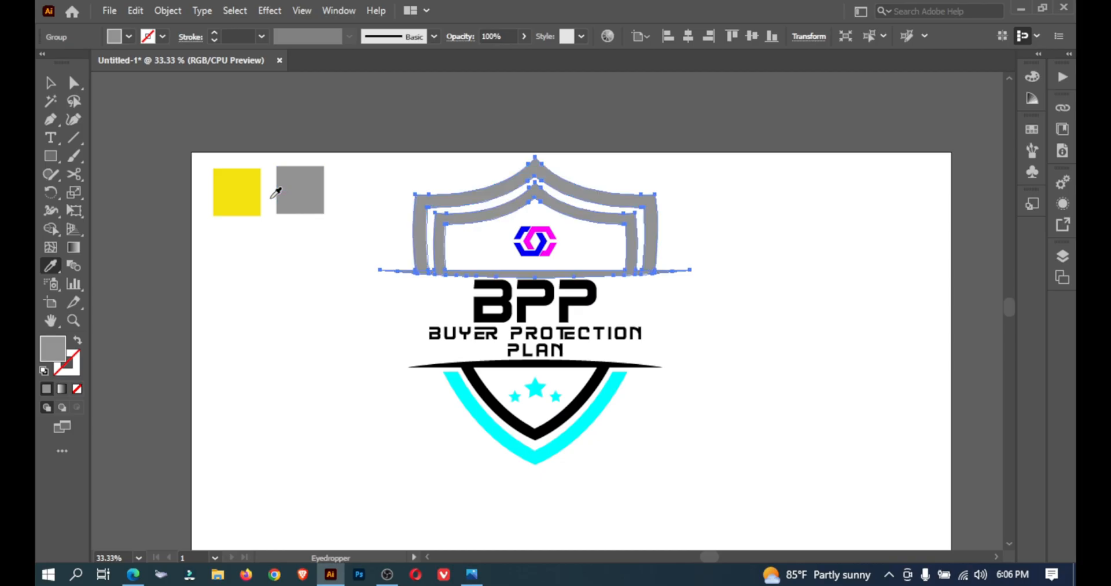
{"action": "left_click", "coordinate": [46, 83]}
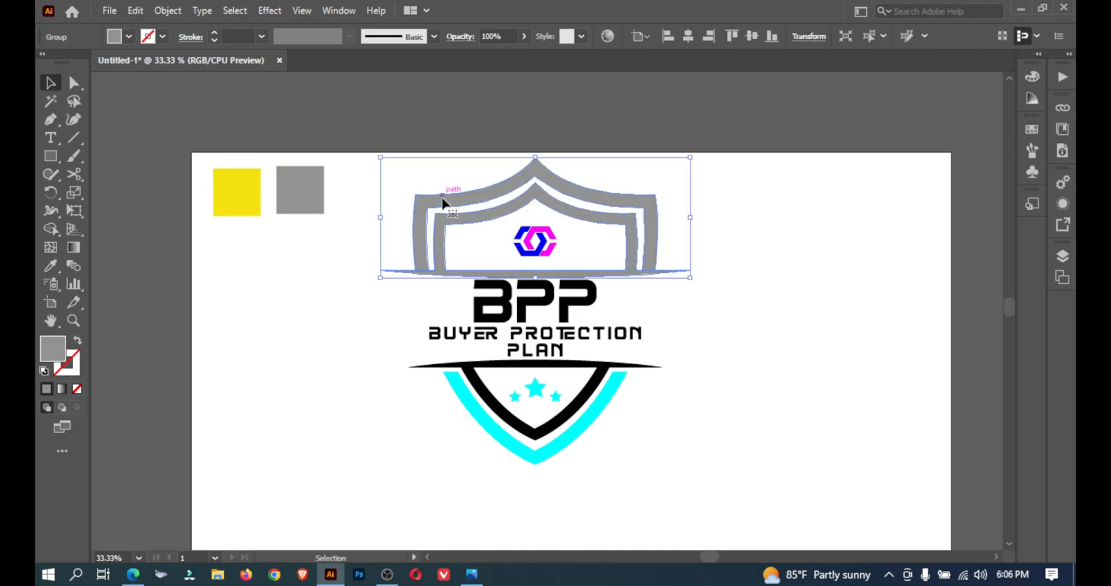
{"action": "right_click", "coordinate": [443, 203]}
{"action": "left_click", "coordinate": [497, 326]}
{"action": "left_click", "coordinate": [749, 262]}
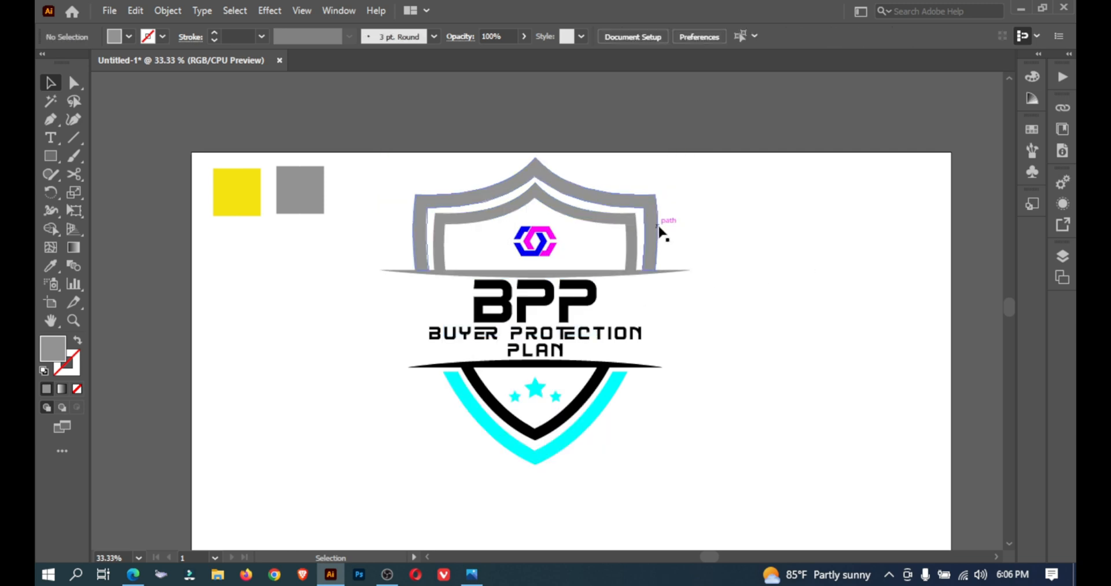
- Fill the upper outer shield outline with yellow from the yellow square and regroup the upper shield pieces
{"action": "left_click", "coordinate": [656, 232]}
{"action": "left_click", "coordinate": [51, 265]}
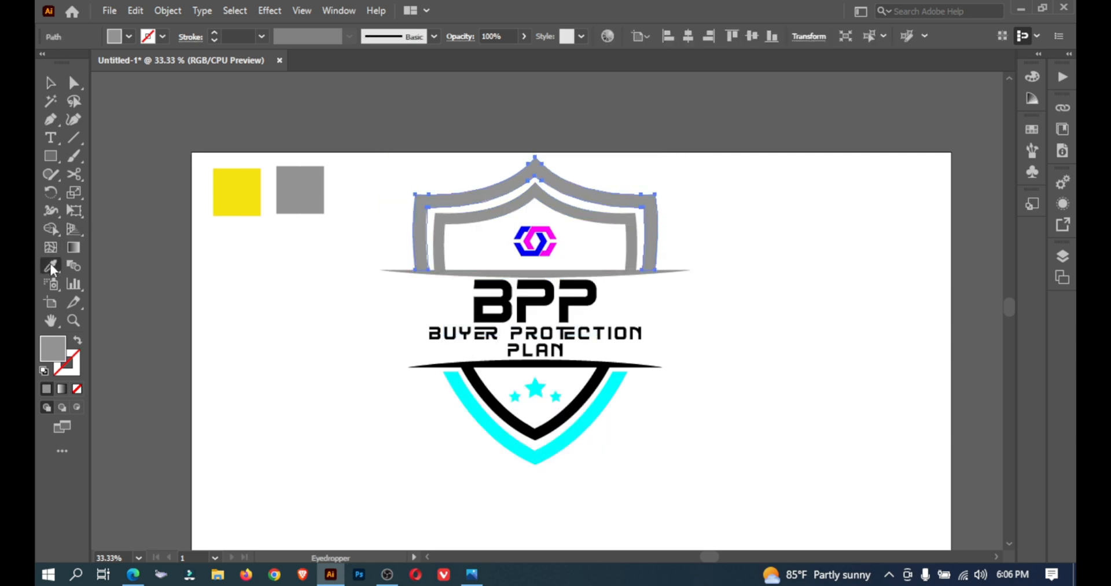
{"action": "left_click", "coordinate": [246, 193]}
{"action": "left_click", "coordinate": [41, 80]}
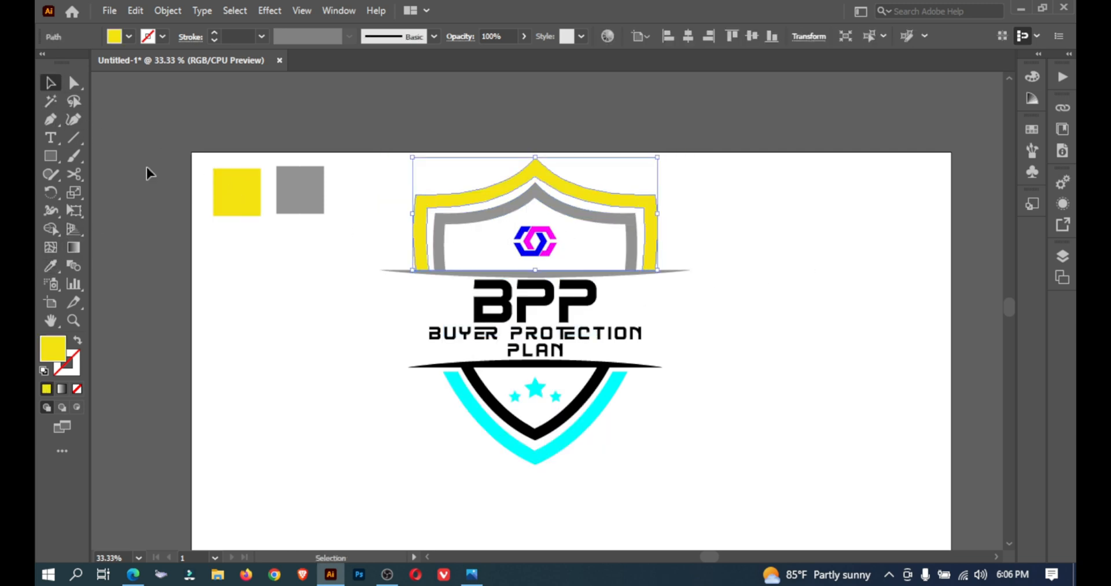
{"action": "left_click", "coordinate": [276, 278]}
{"action": "left_click_drag", "start_coordinate": [694, 195], "coordinate": [609, 249]}
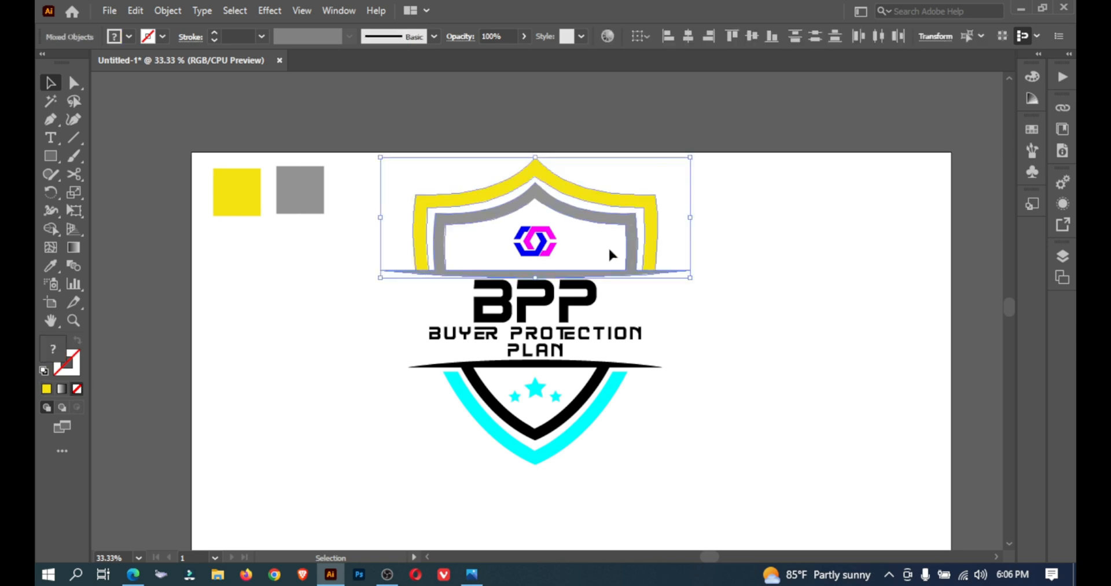
{"action": "left_click", "coordinate": [737, 231]}
- Ungroup the hexagon emblem and fill its magenta half with the yellow of the outer shield outline
{"action": "key", "text": "z"}
{"action": "left_click", "coordinate": [701, 276]}
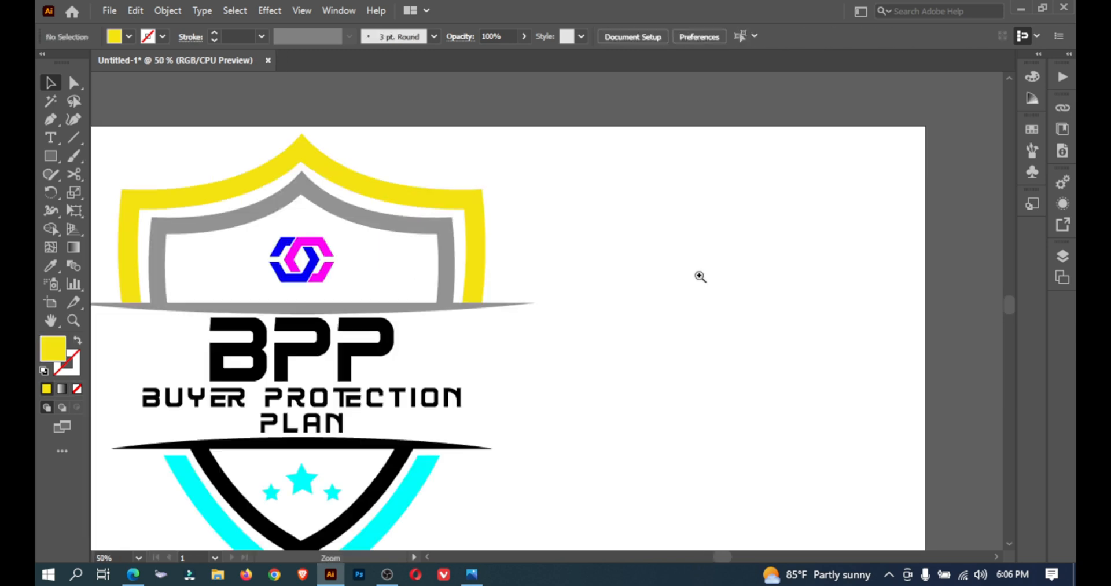
{"action": "left_click", "coordinate": [700, 276]}
{"action": "right_click", "coordinate": [495, 281]}
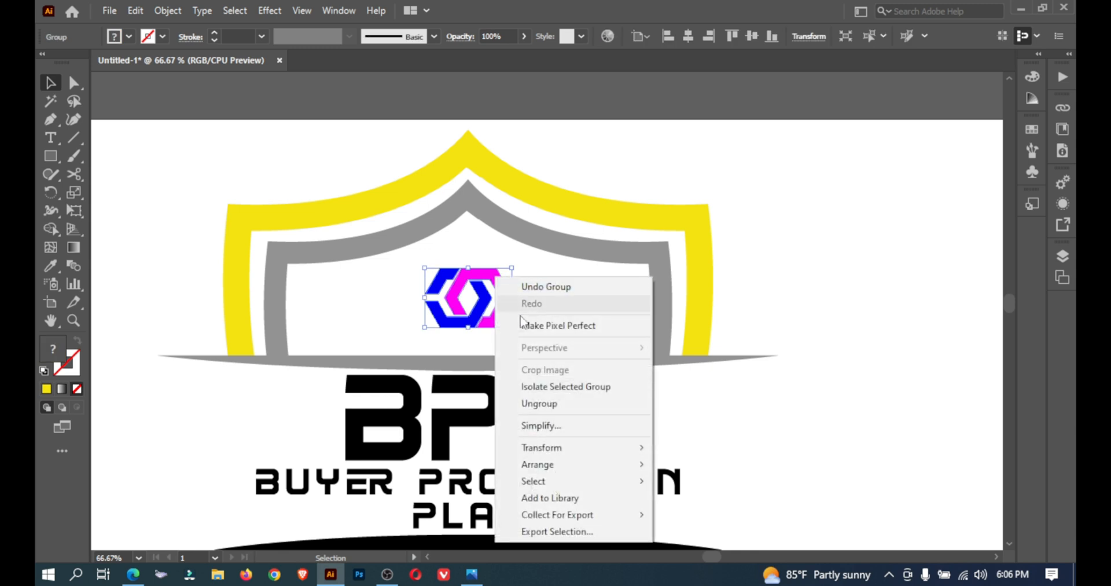
{"action": "left_click", "coordinate": [514, 399]}
{"action": "left_click", "coordinate": [801, 398]}
{"action": "left_click", "coordinate": [496, 285]}
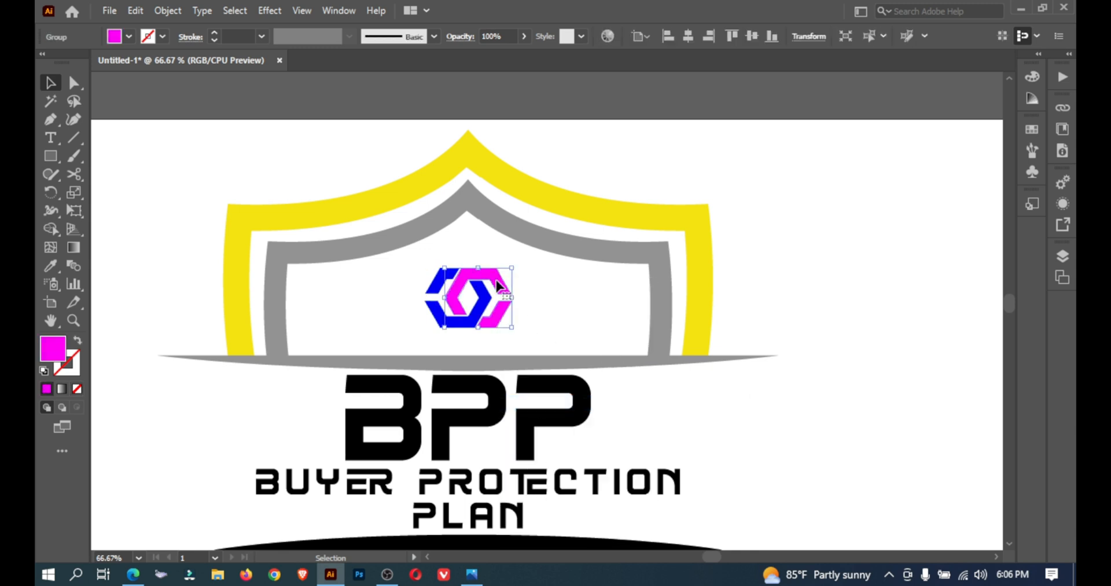
{"action": "left_click", "coordinate": [267, 208]}
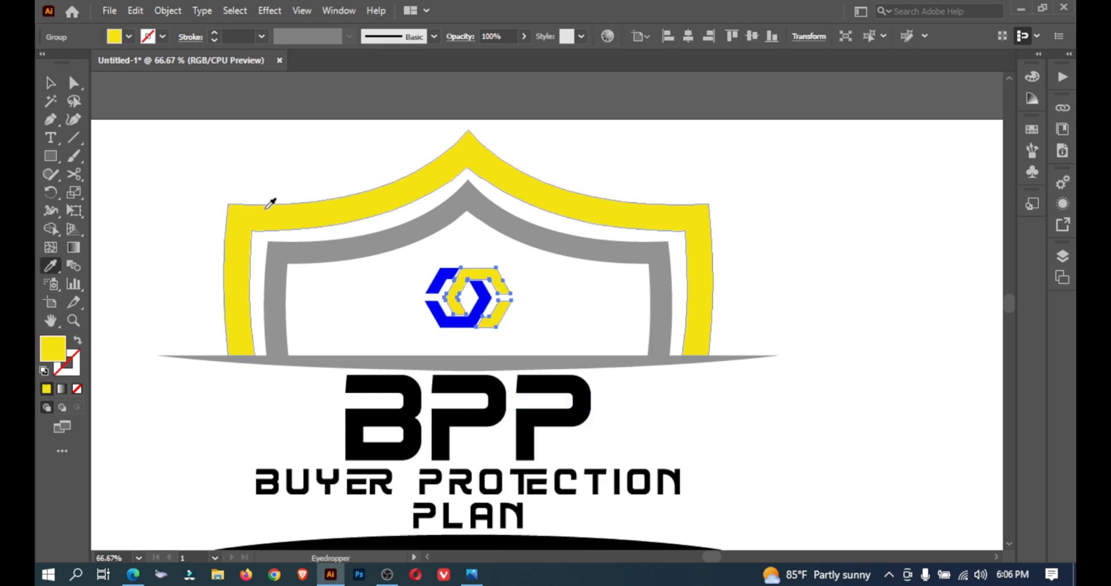
{"action": "left_click", "coordinate": [51, 83]}
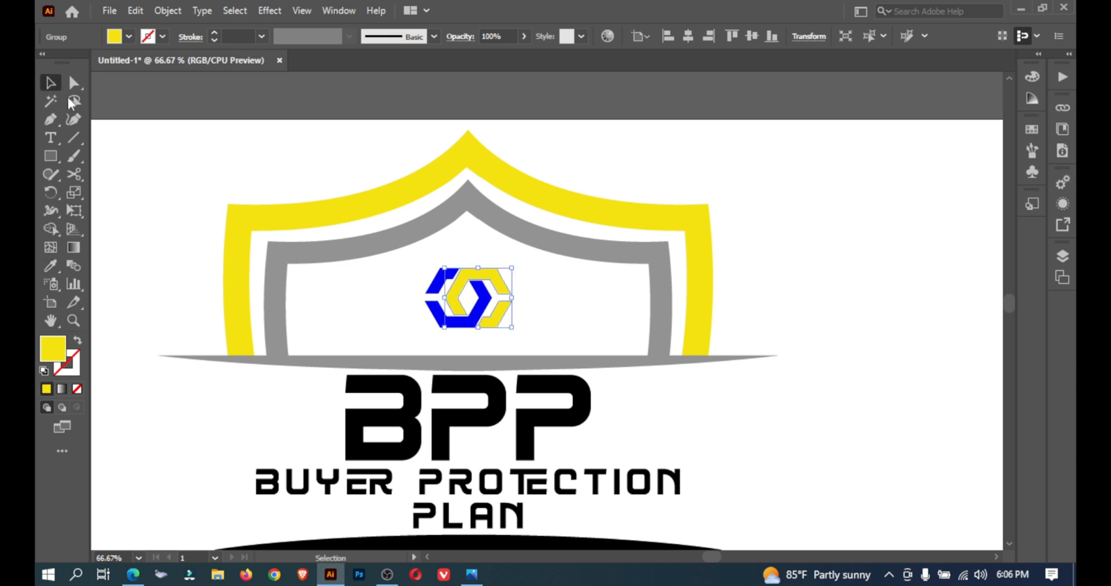
{"action": "left_click", "coordinate": [537, 297]}
- Fill the blue half of the hexagon emblem with the grey of the inner shield outline
{"action": "left_click", "coordinate": [477, 321]}
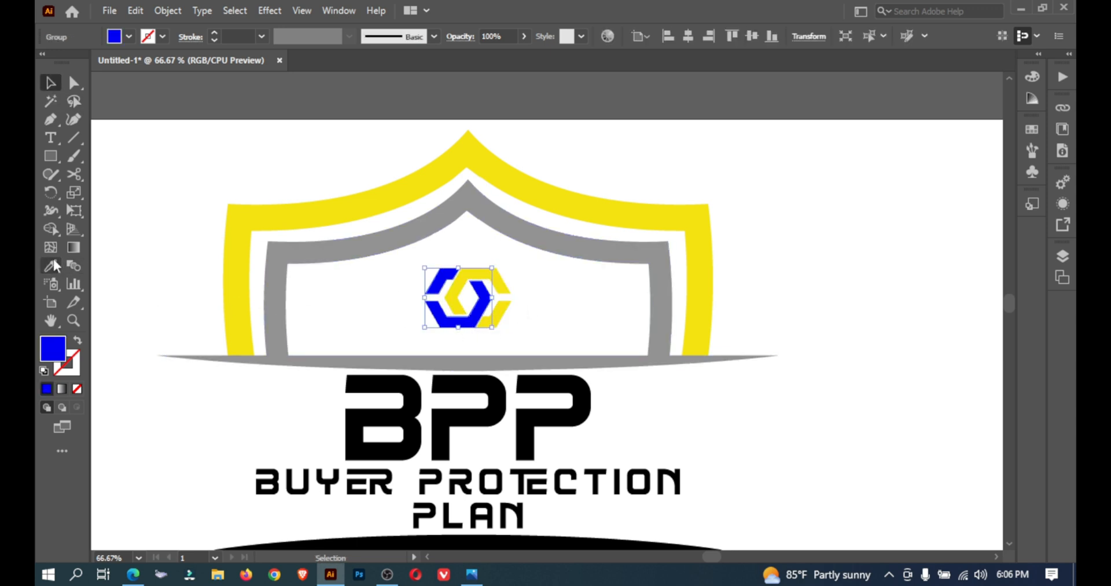
{"action": "left_click", "coordinate": [53, 266]}
{"action": "left_click", "coordinate": [301, 244]}
{"action": "left_click", "coordinate": [50, 85]}
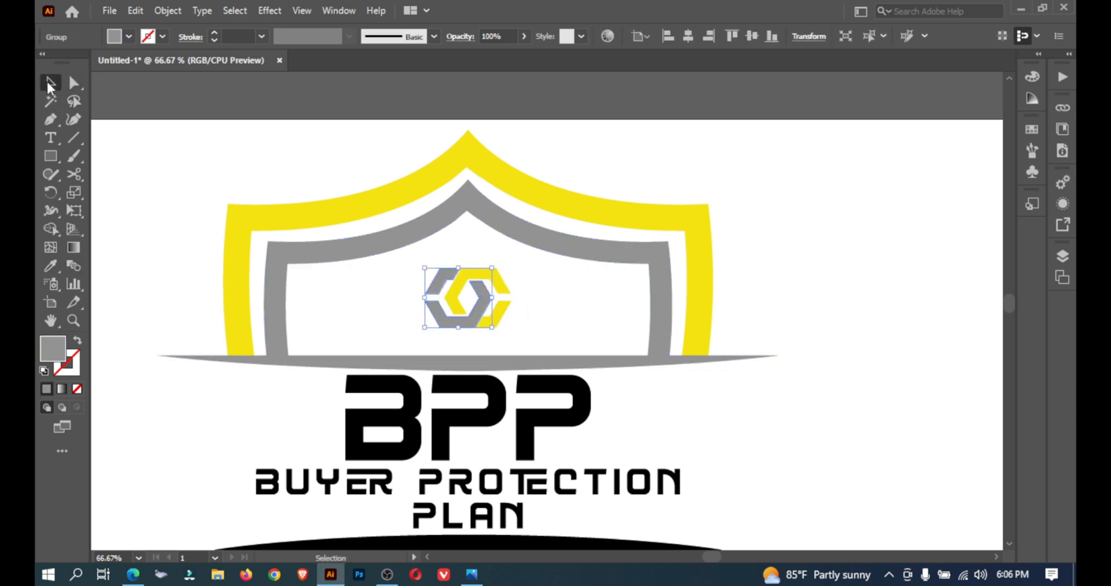
- Group the yellow and grey halves of the hexagon emblem
{"action": "left_click_drag", "start_coordinate": [558, 283], "coordinate": [400, 315]}
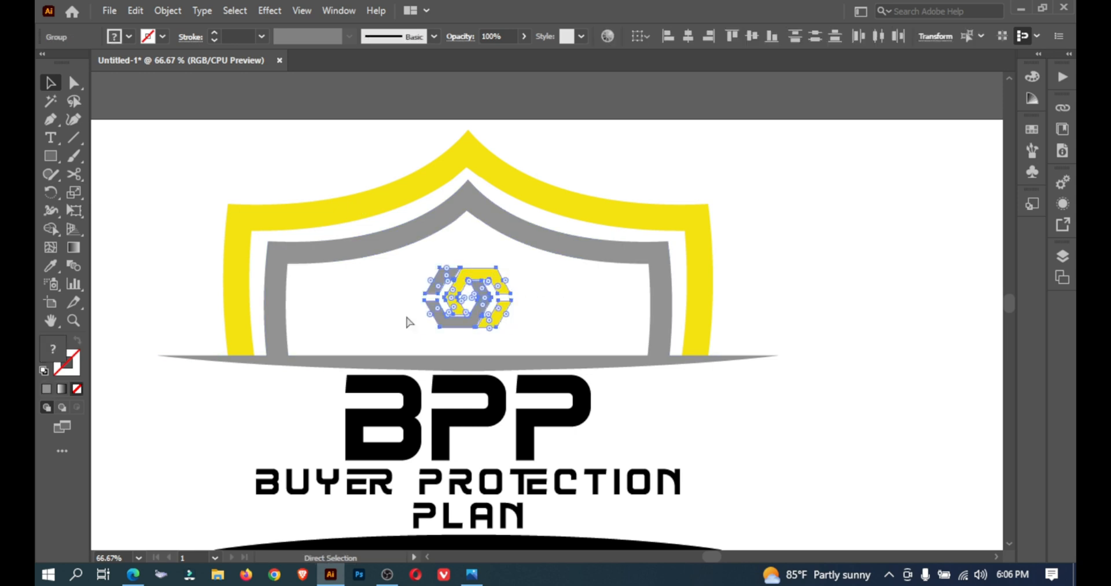
{"action": "key", "text": "ctrl+g"}
{"action": "key", "text": "ctrl+minus"}
{"action": "key", "text": "ctrl+minus"}
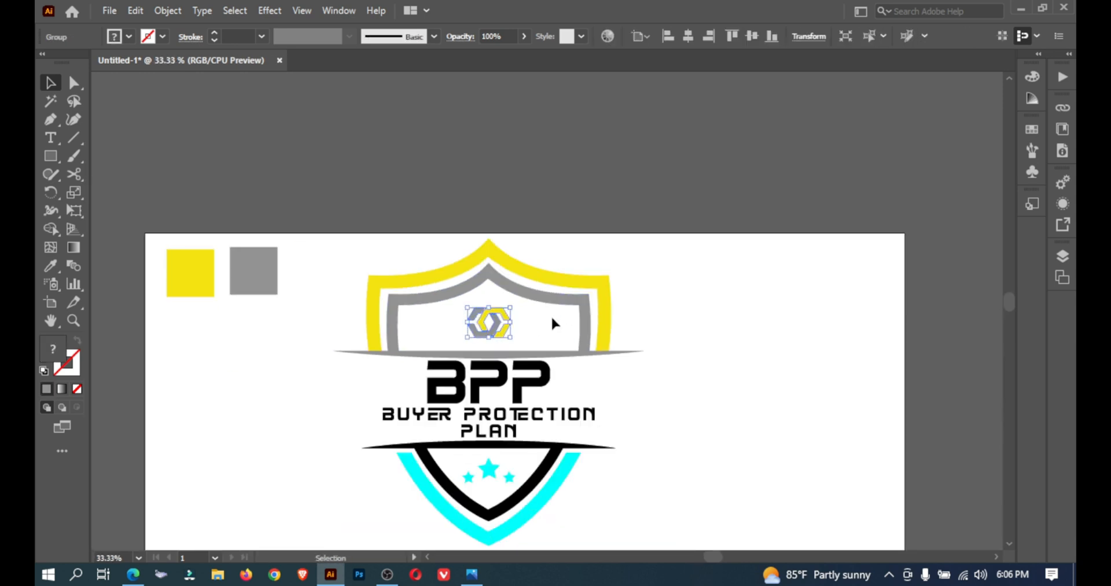
{"action": "left_click", "coordinate": [701, 336]}
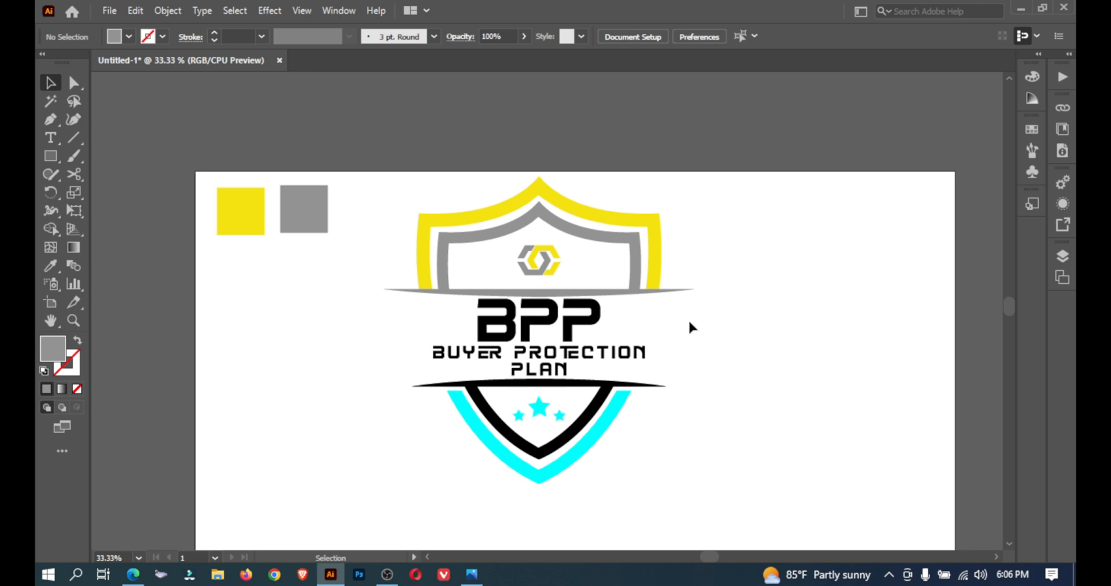
- Fill the BPP lettering with the yellow sampled from the outer shield outline
{"action": "left_click", "coordinate": [590, 315]}
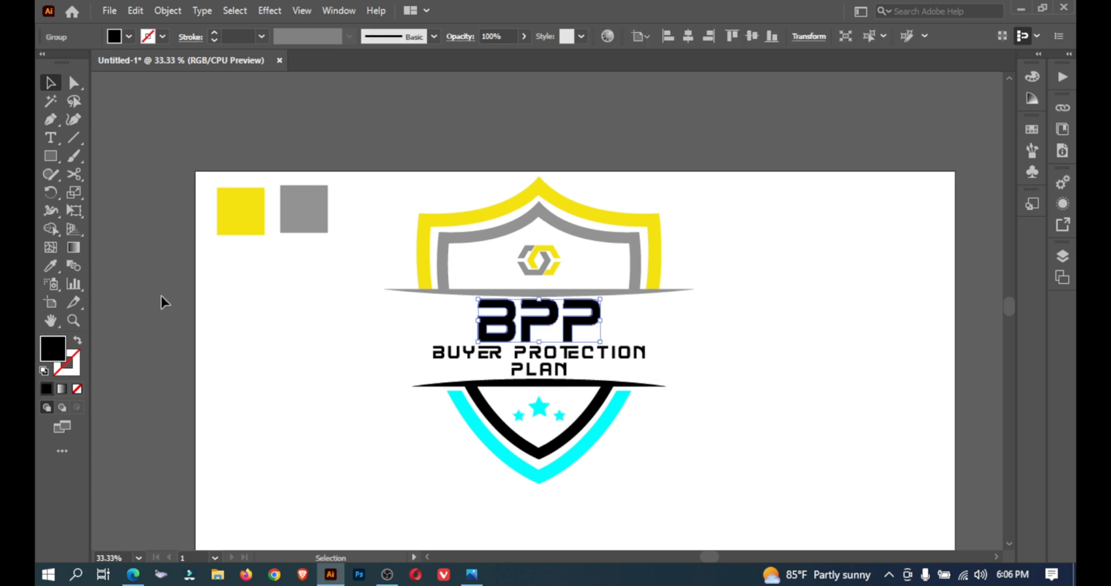
{"action": "left_click", "coordinate": [49, 267]}
{"action": "left_click", "coordinate": [570, 195]}
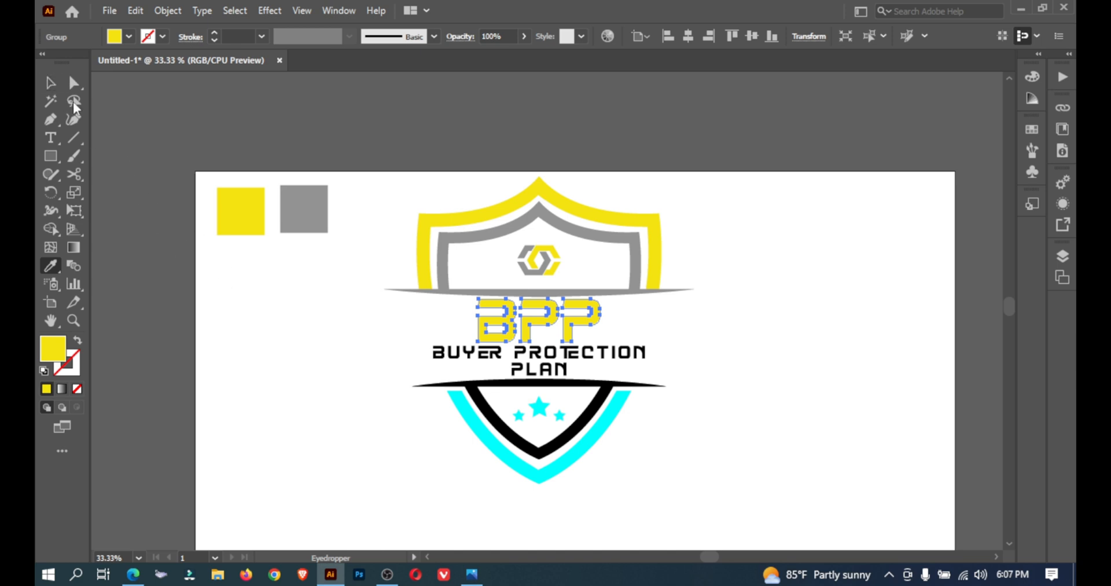
{"action": "left_click", "coordinate": [52, 85]}
{"action": "left_click", "coordinate": [293, 285]}
- Fill the BUYER PROTECTION lettering with the grey of the inner shield outline
{"action": "left_click", "coordinate": [565, 348]}
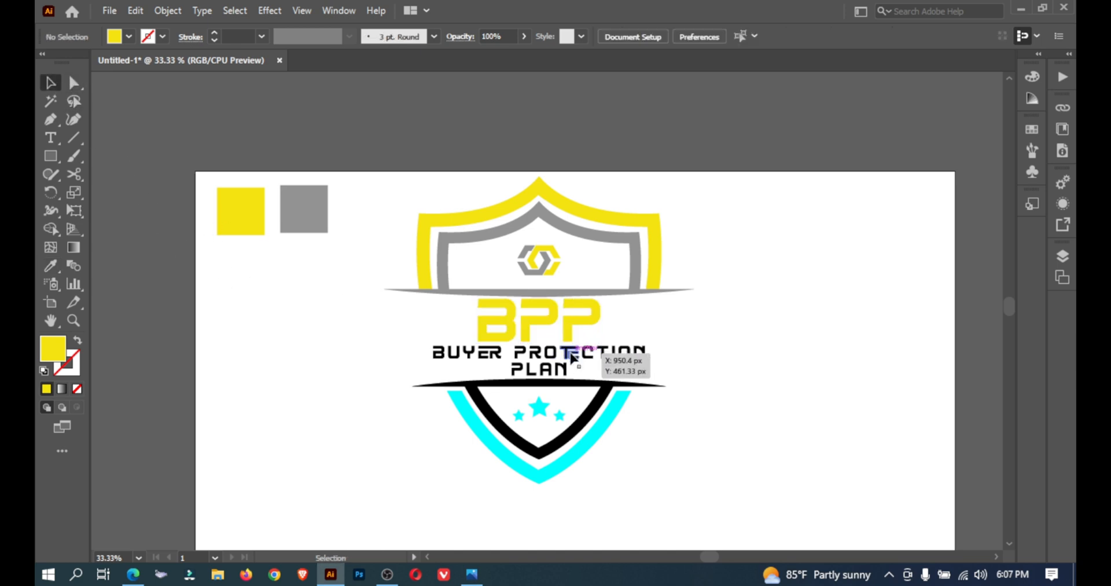
{"action": "left_click", "coordinate": [51, 265]}
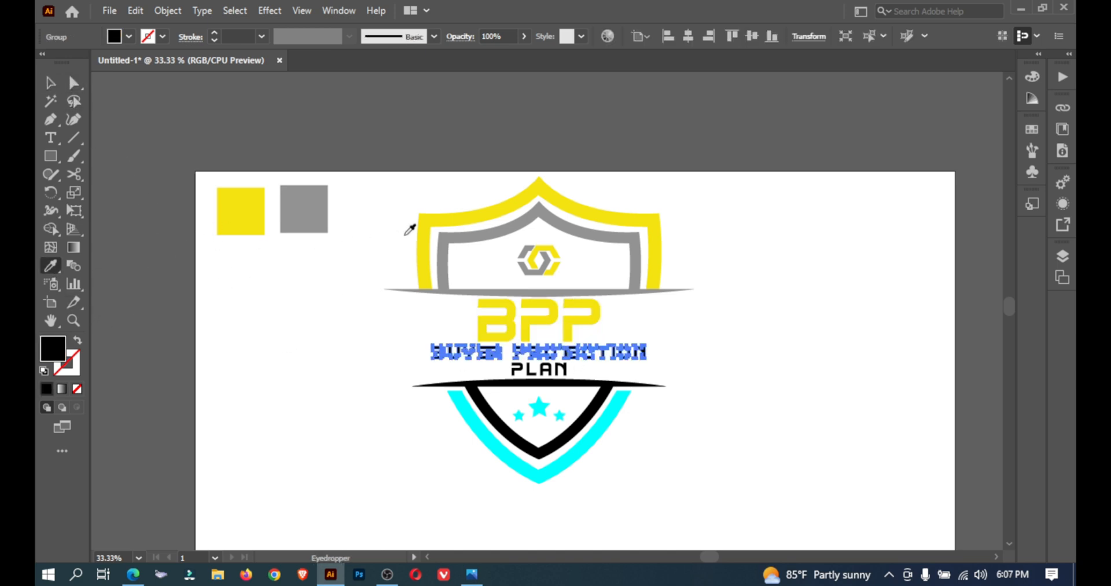
{"action": "left_click", "coordinate": [426, 227]}
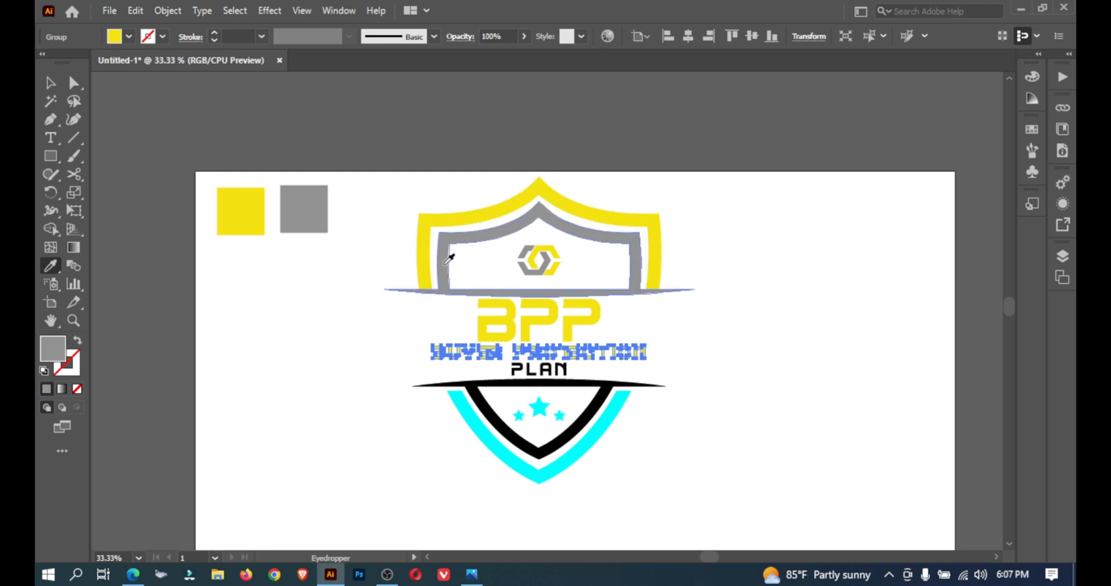
{"action": "left_click", "coordinate": [449, 258]}
{"action": "left_click", "coordinate": [50, 83]}
{"action": "left_click", "coordinate": [297, 352]}
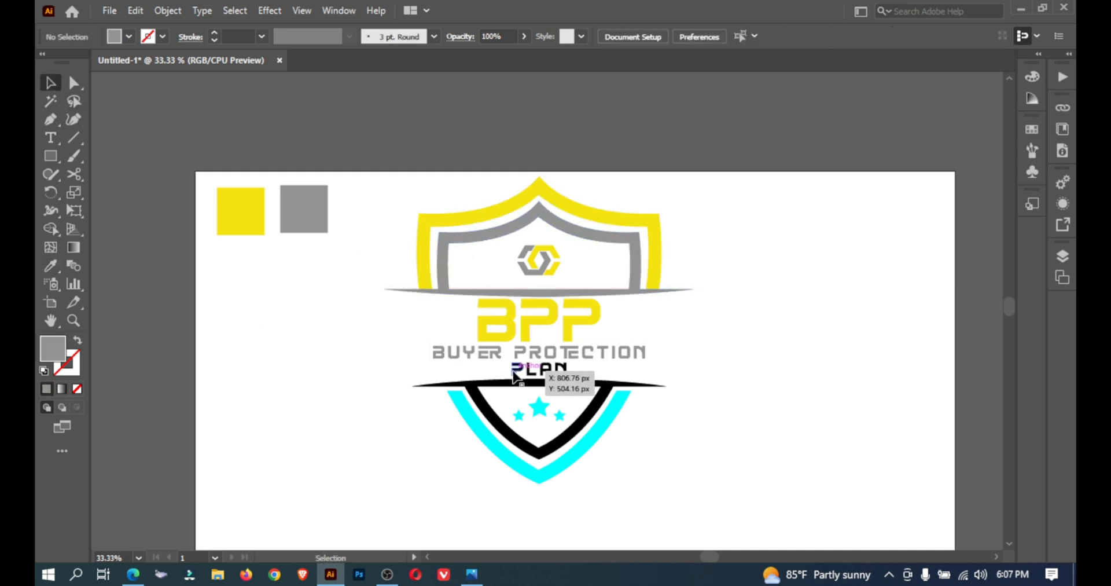
- Fill the PLAN lettering with the yellow of the outer shield outline
{"action": "left_click", "coordinate": [516, 377]}
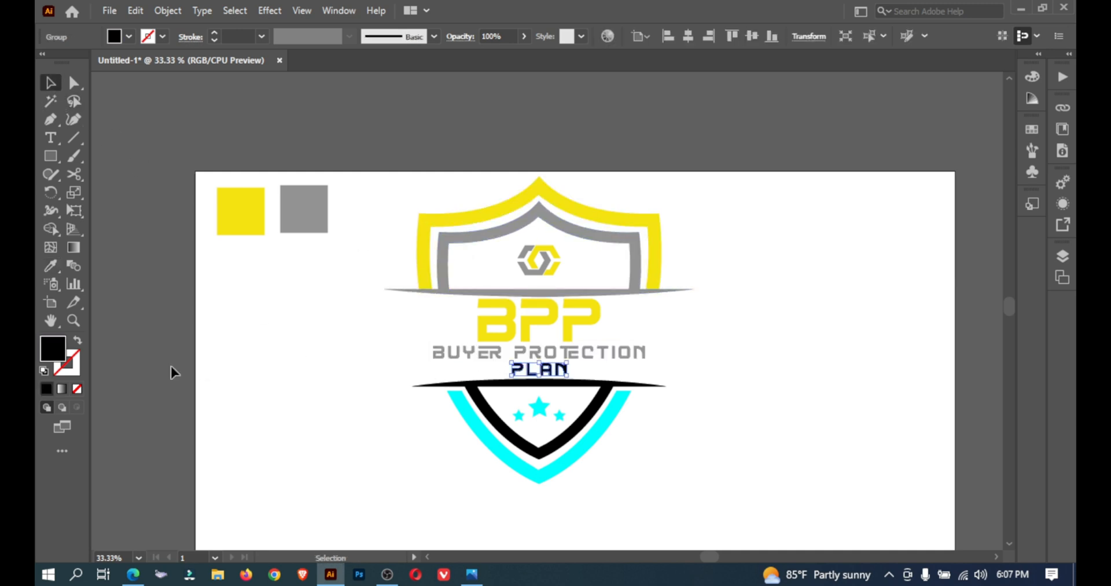
{"action": "left_click", "coordinate": [50, 266]}
{"action": "left_click", "coordinate": [426, 215]}
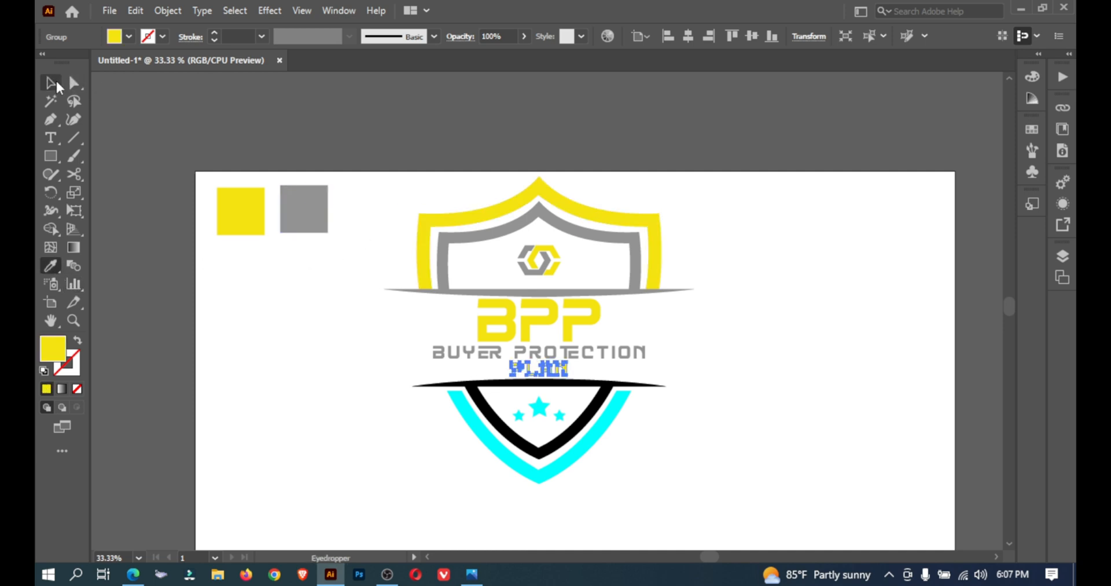
{"action": "left_click", "coordinate": [307, 339]}
- Fill the lower inner shield outline and its curved bar with grey from the grey square
{"action": "left_click", "coordinate": [480, 391]}
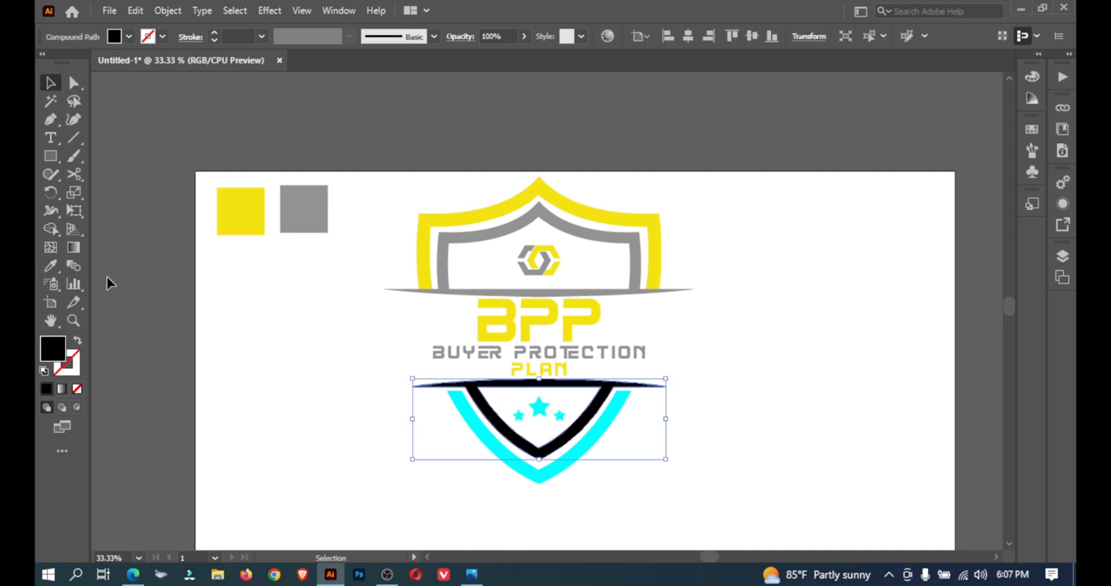
{"action": "left_click", "coordinate": [52, 266]}
{"action": "left_click", "coordinate": [307, 208]}
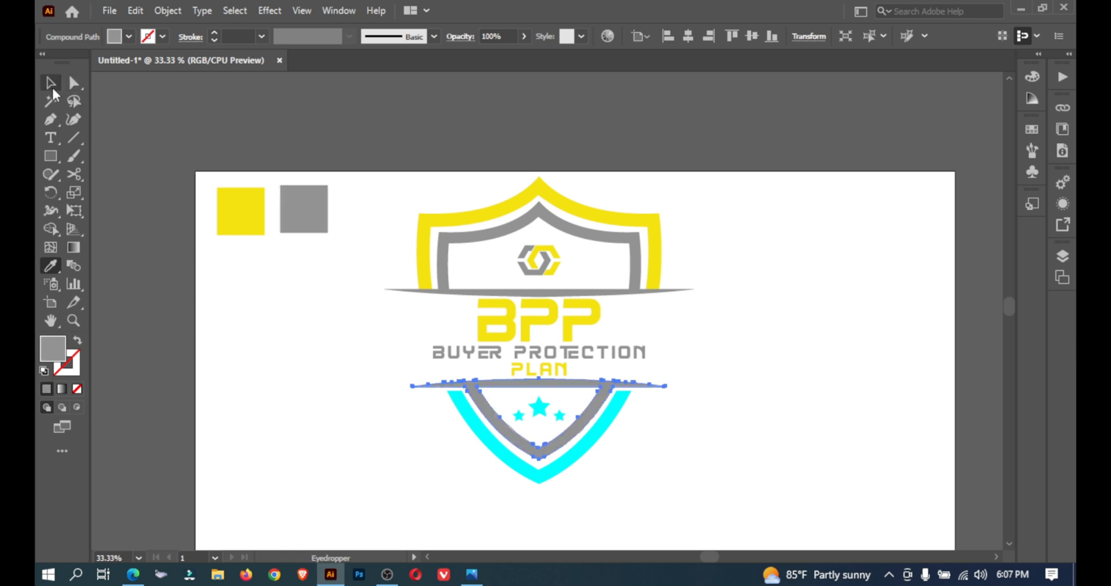
- Fill the cyan lower outer shield outline and the three stars with yellow sampled from the yellow square
{"action": "left_click", "coordinate": [51, 85]}
{"action": "left_click", "coordinate": [419, 392]}
{"action": "left_click", "coordinate": [463, 412]}
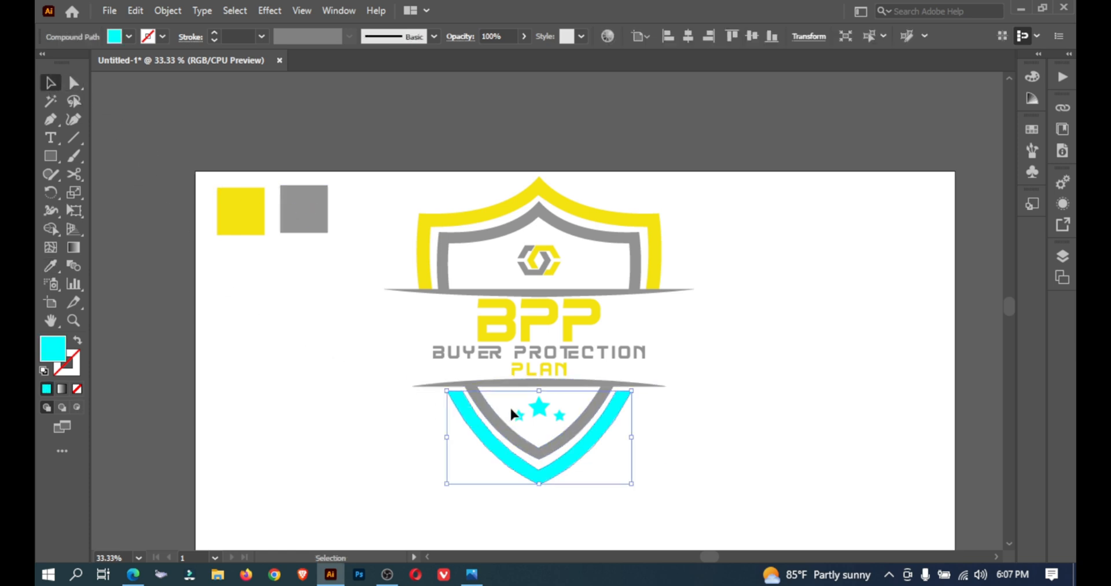
{"action": "left_click", "coordinate": [539, 407], "text": "shift"}
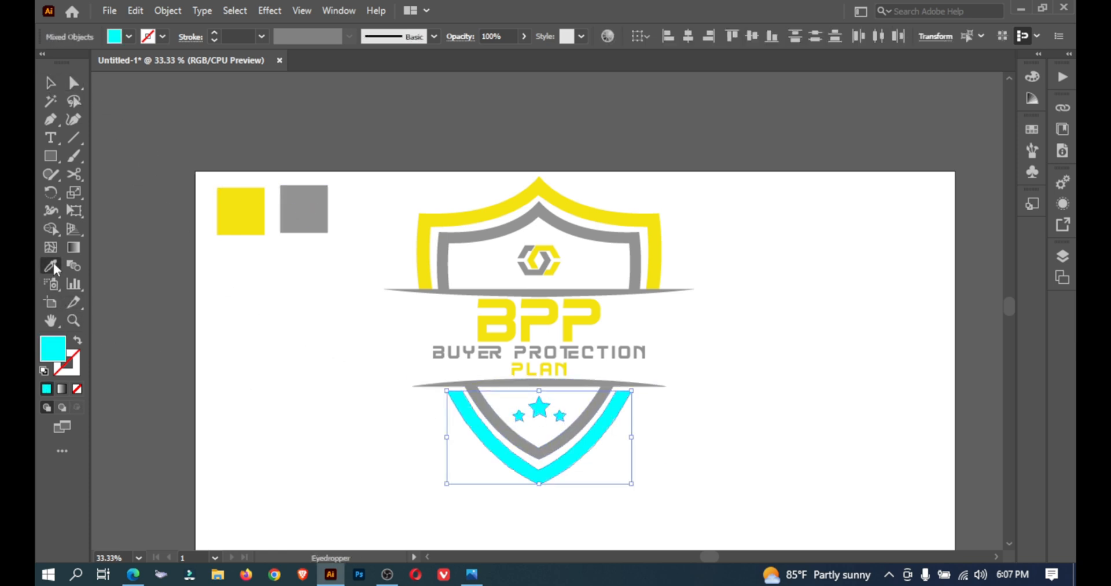
{"action": "left_click", "coordinate": [51, 265]}
{"action": "left_click", "coordinate": [237, 211]}
- Delete the yellow and grey colour sample squares beside the logo
{"action": "left_click", "coordinate": [51, 86]}
{"action": "left_click", "coordinate": [242, 275]}
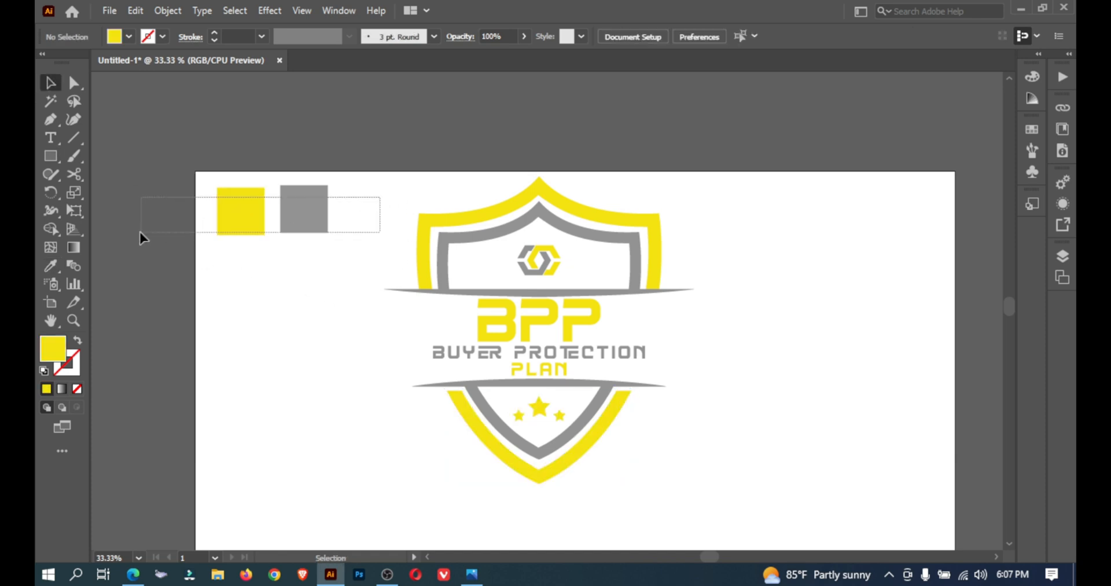
{"action": "left_click_drag", "start_coordinate": [140, 231], "coordinate": [145, 231]}
{"action": "key", "text": "Delete"}
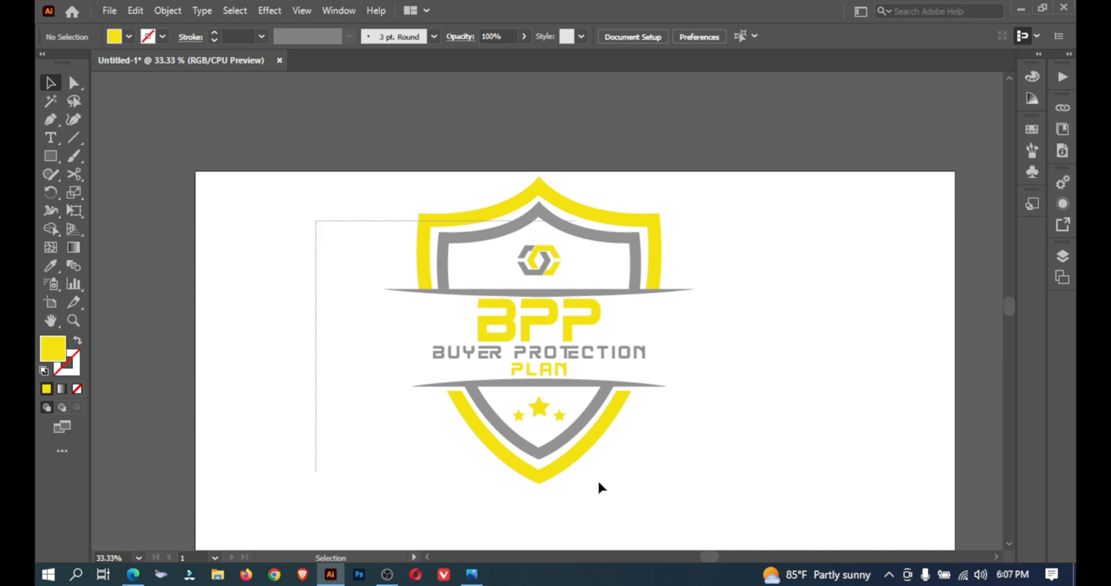
- Group all the shield, lettering, emblem and star artwork into one object
{"action": "left_click_drag", "start_coordinate": [600, 486], "coordinate": [712, 464]}
{"action": "key", "text": "ctrl+g"}
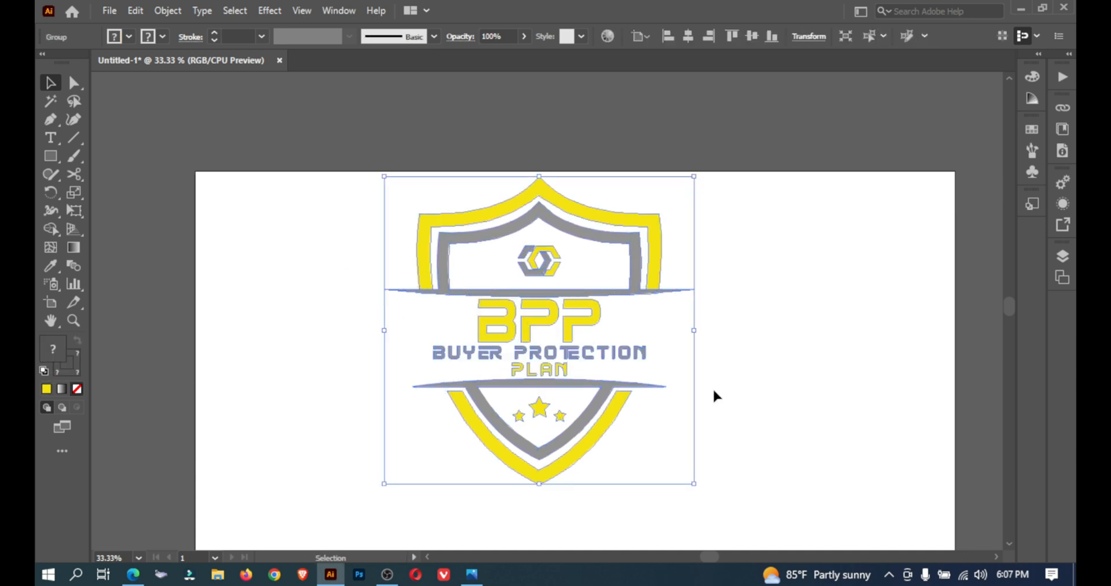
{"action": "left_click", "coordinate": [715, 395]}
- Move the grouped logo slightly down to centre it vertically on the artboard
{"action": "key", "text": "ctrl+minus"}
{"action": "left_click_drag", "start_coordinate": [581, 319], "coordinate": [602, 346]}
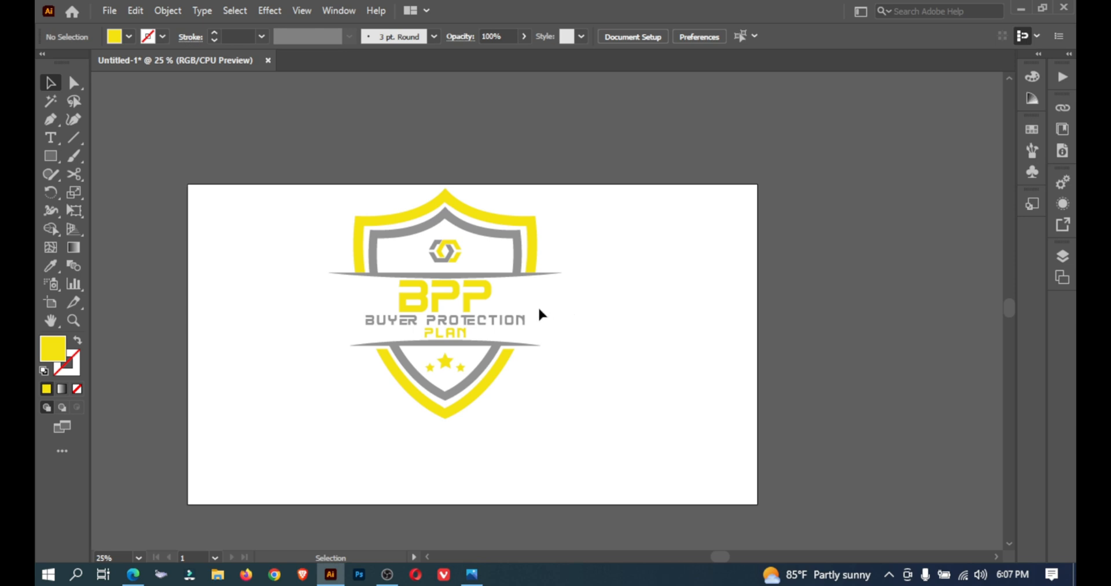
{"action": "left_click_drag", "start_coordinate": [330, 220], "coordinate": [612, 486]}
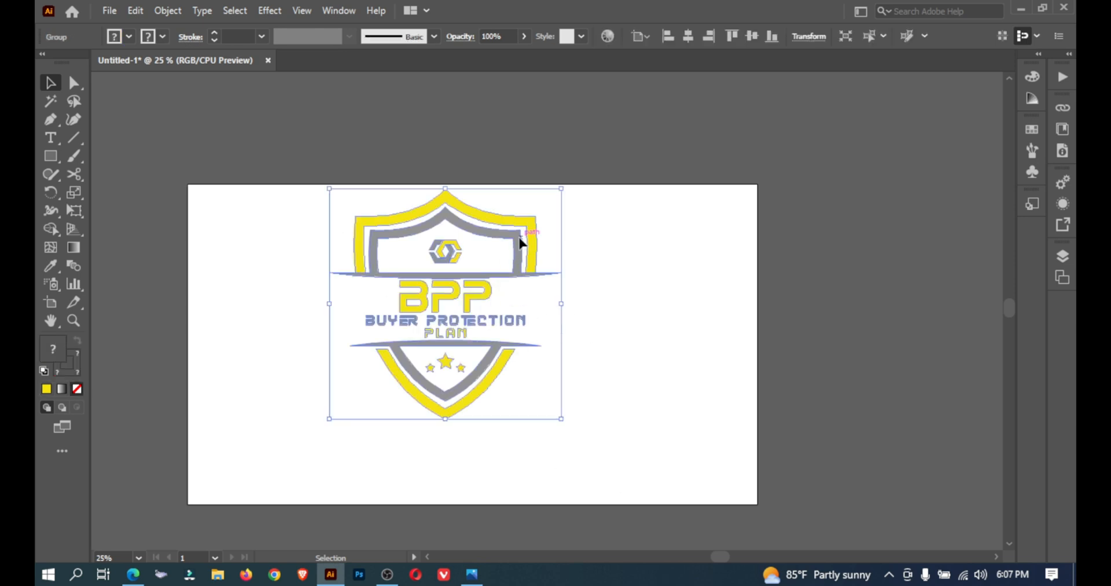
{"action": "left_click_drag", "start_coordinate": [521, 249], "coordinate": [522, 272]}
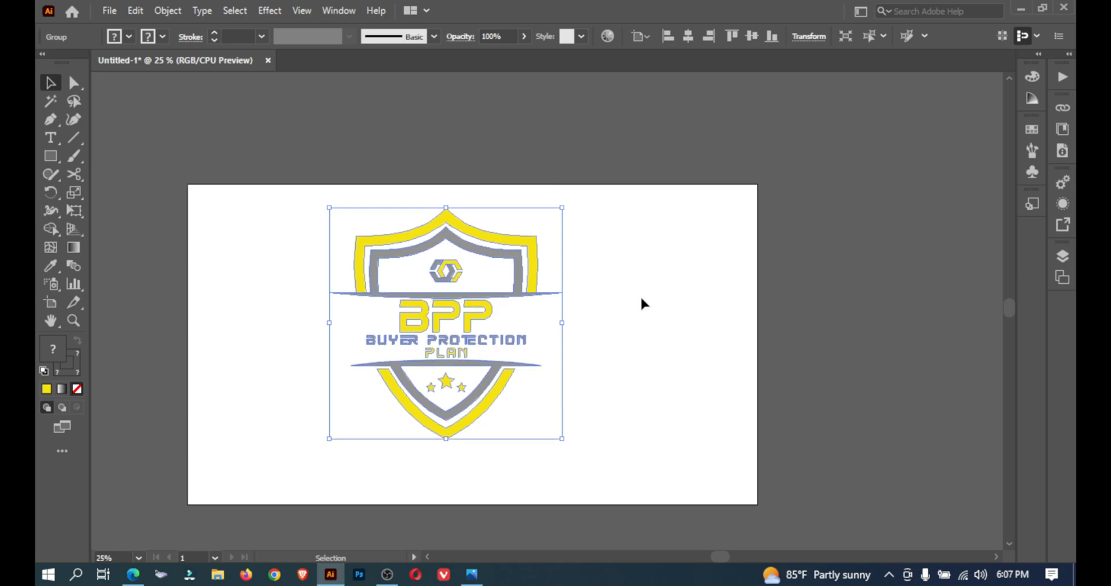